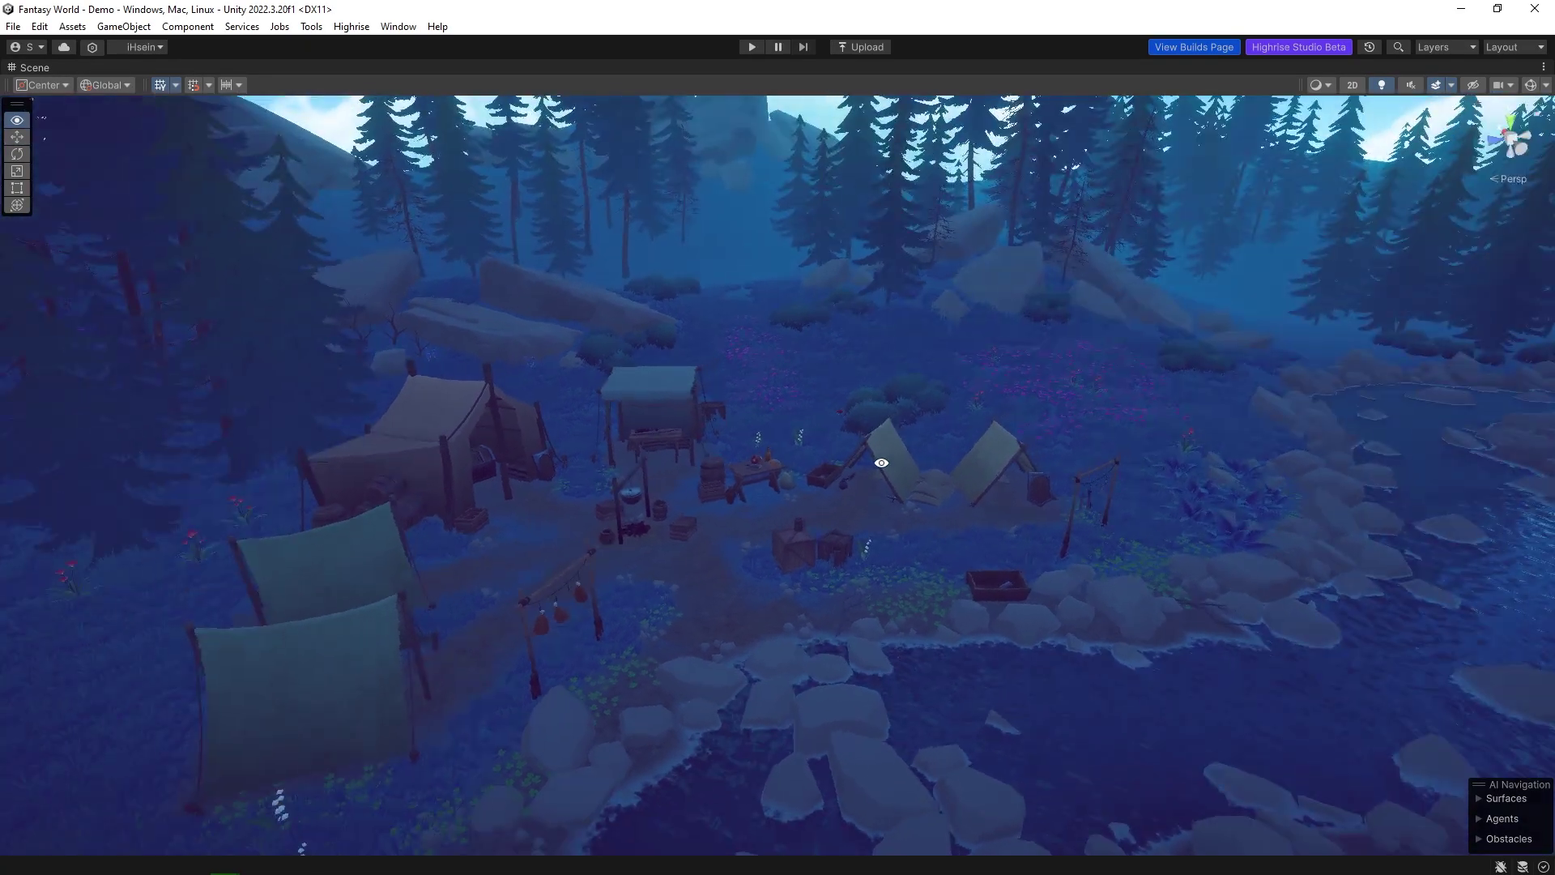
# Step: Orbit the Fantasy World camp scene to a new viewing angle
pyautogui.keyDown('alt'); pyautogui.moveTo(881, 462); pyautogui.dragTo(843, 496); pyautogui.keyUp('alt')
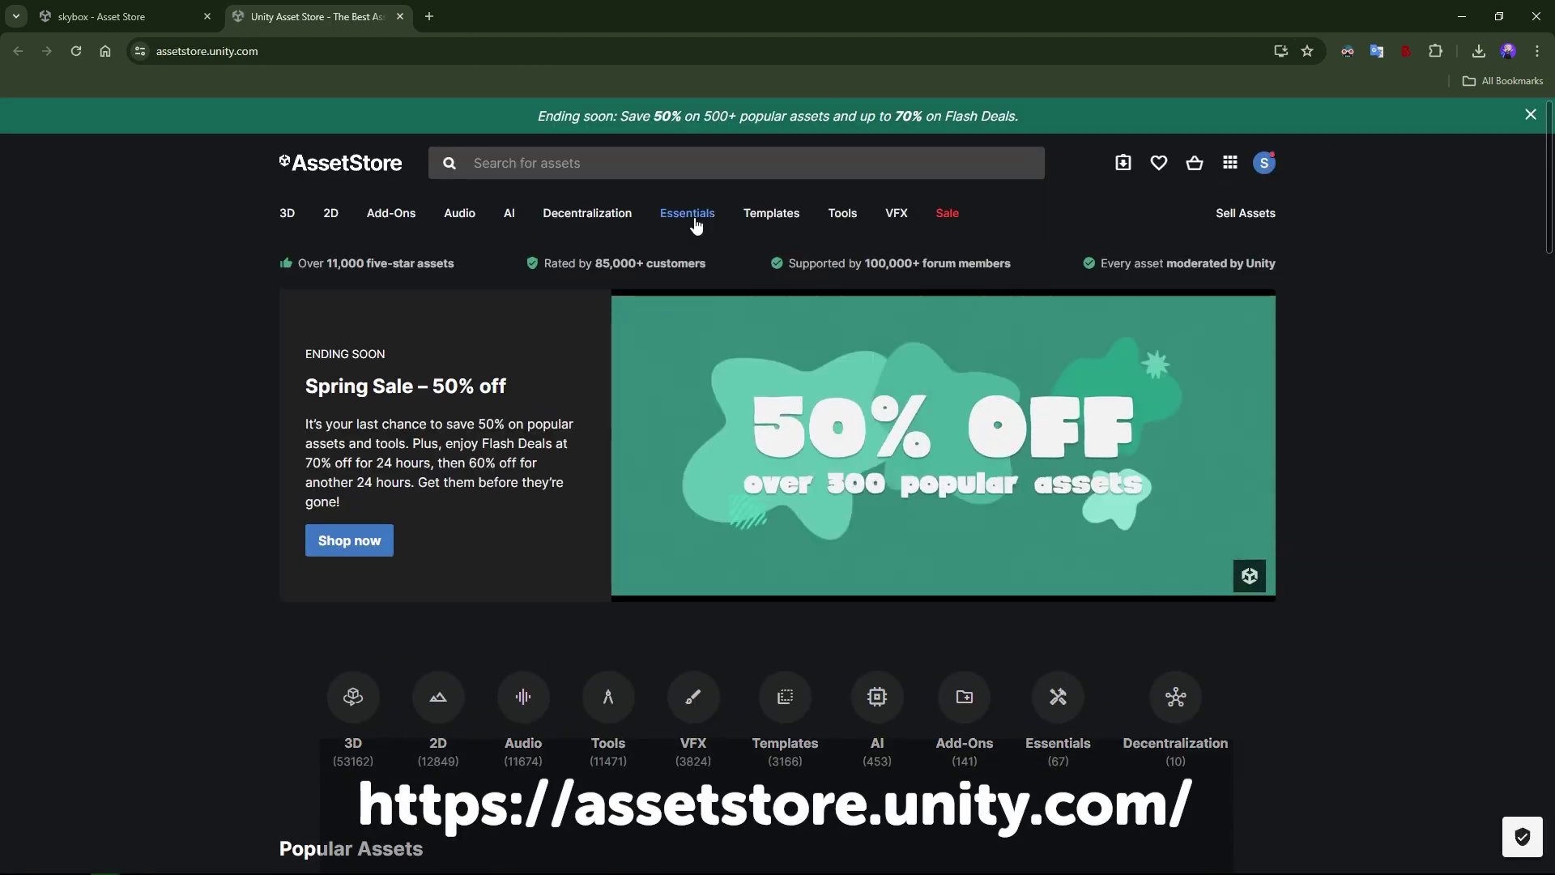
# Step: Search the Asset Store for 'skybox' and bring up the result sort-order choices
pyautogui.moveTo(286, 225)
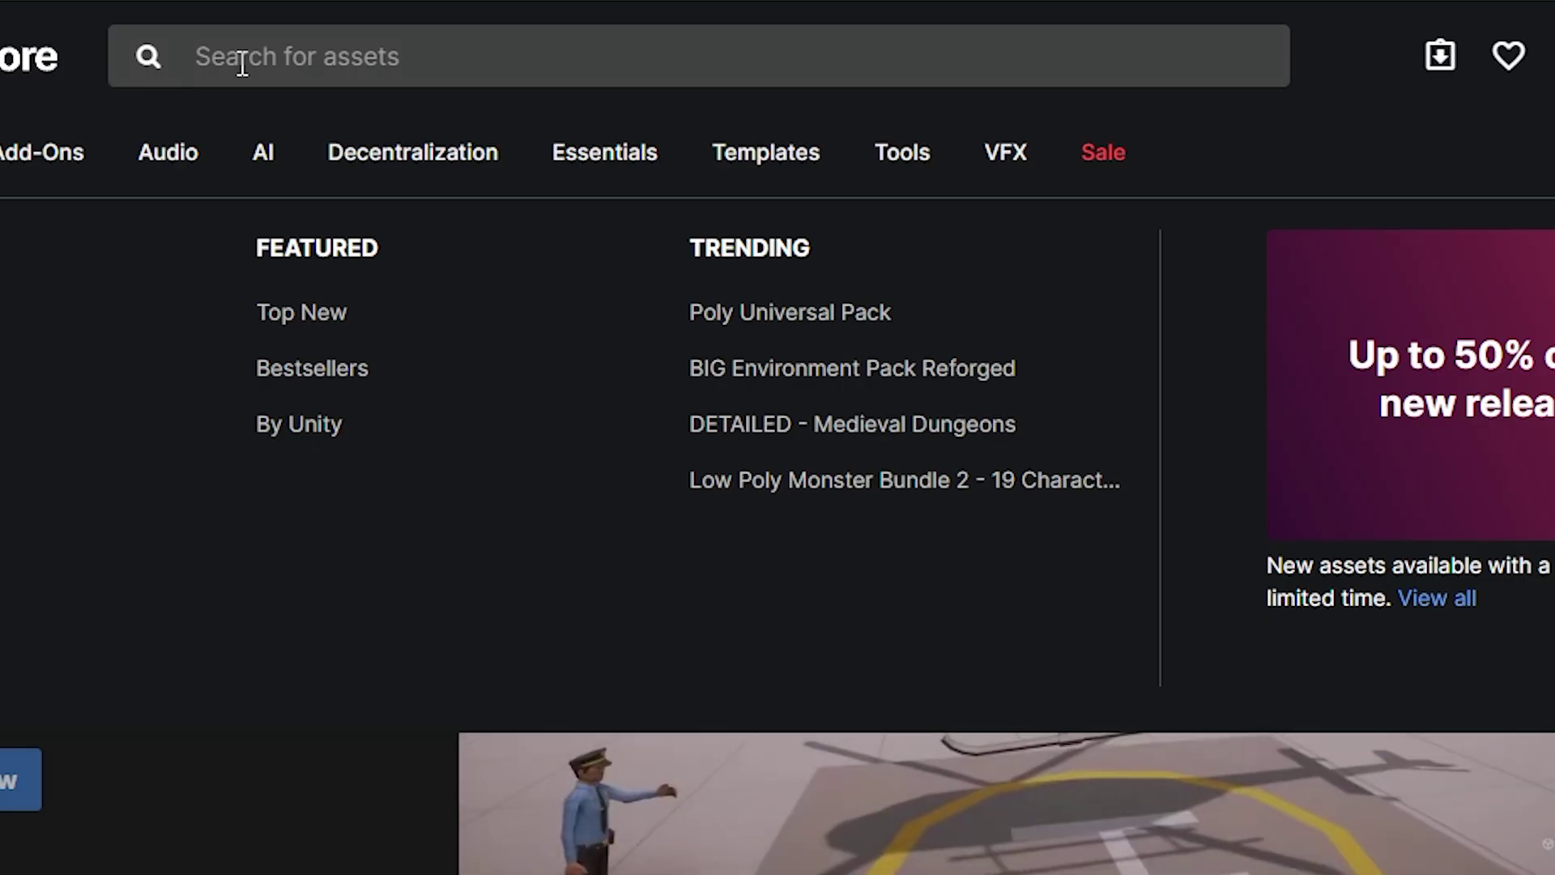
pyautogui.click(241, 61)
pyautogui.write('skybox')
pyautogui.press('Return')
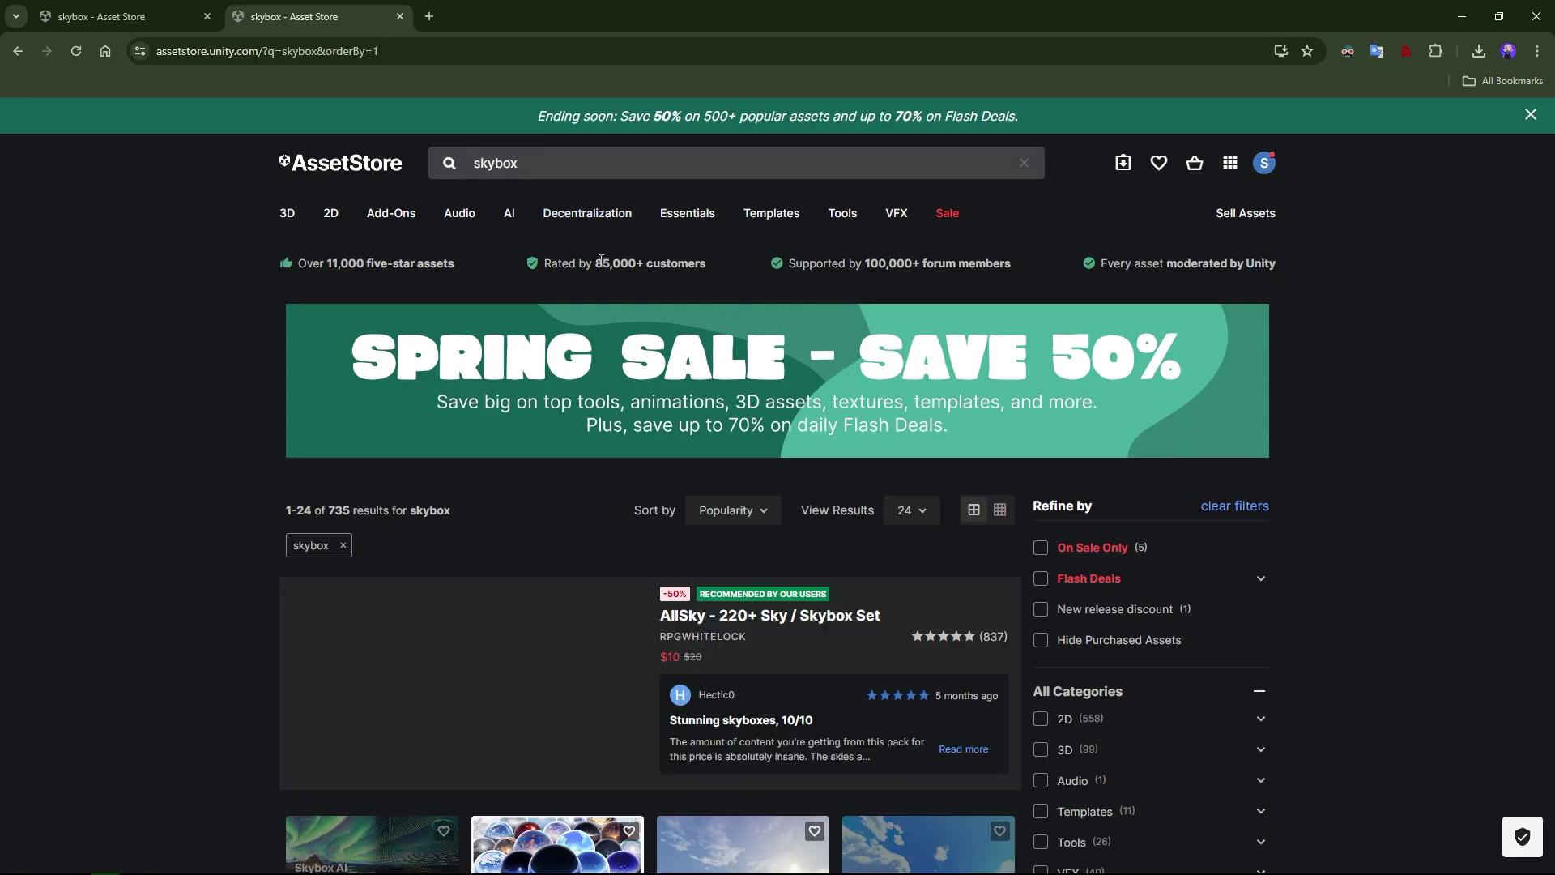
pyautogui.scroll(-5, 601, 259)
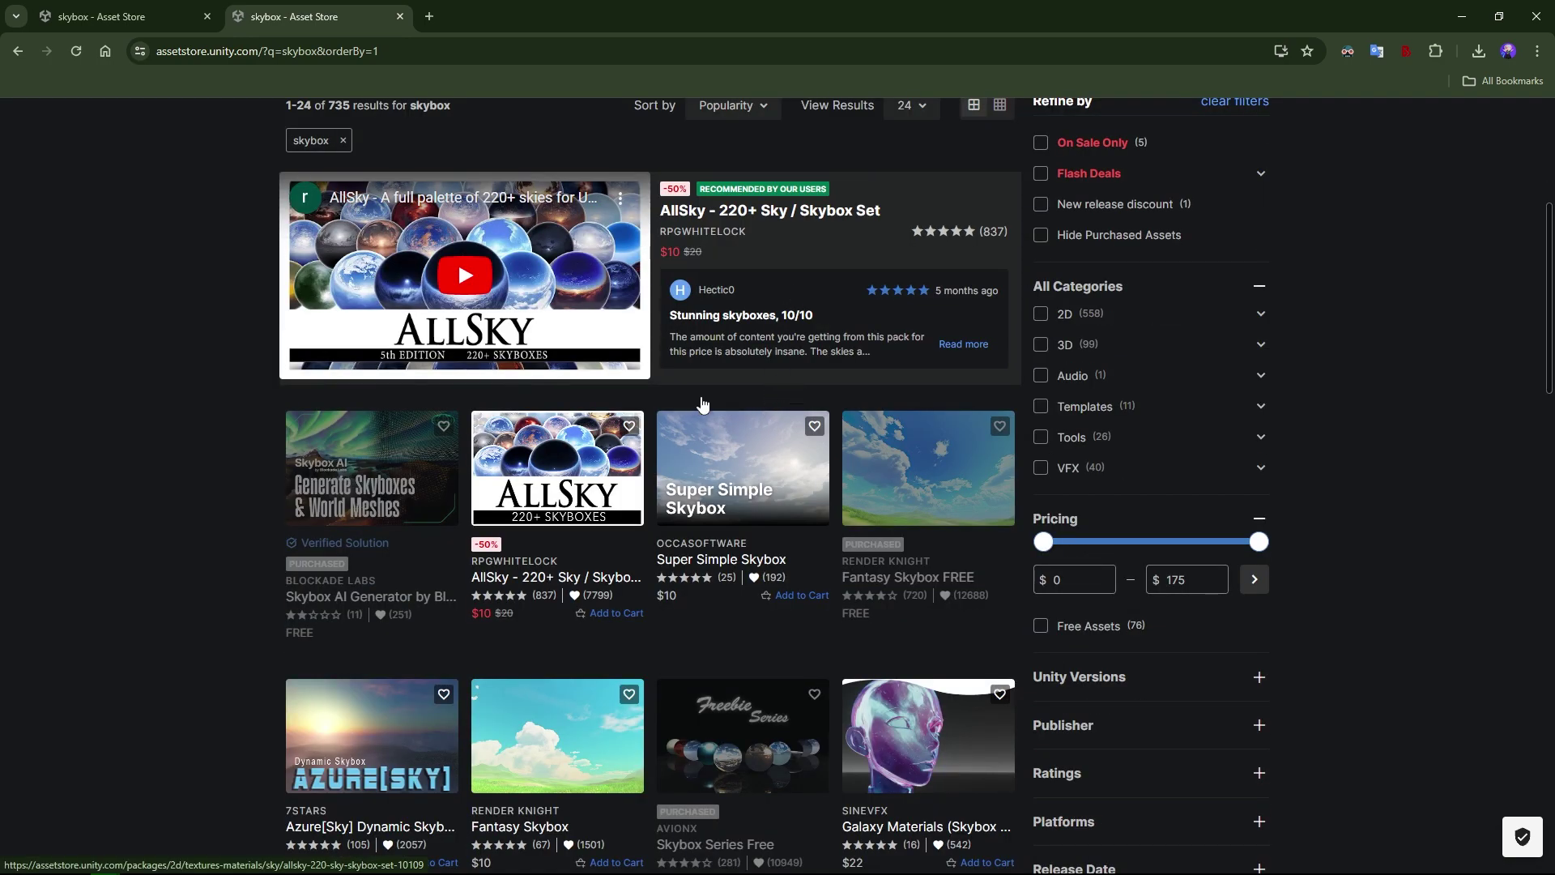
pyautogui.scroll(5, 722, 409)
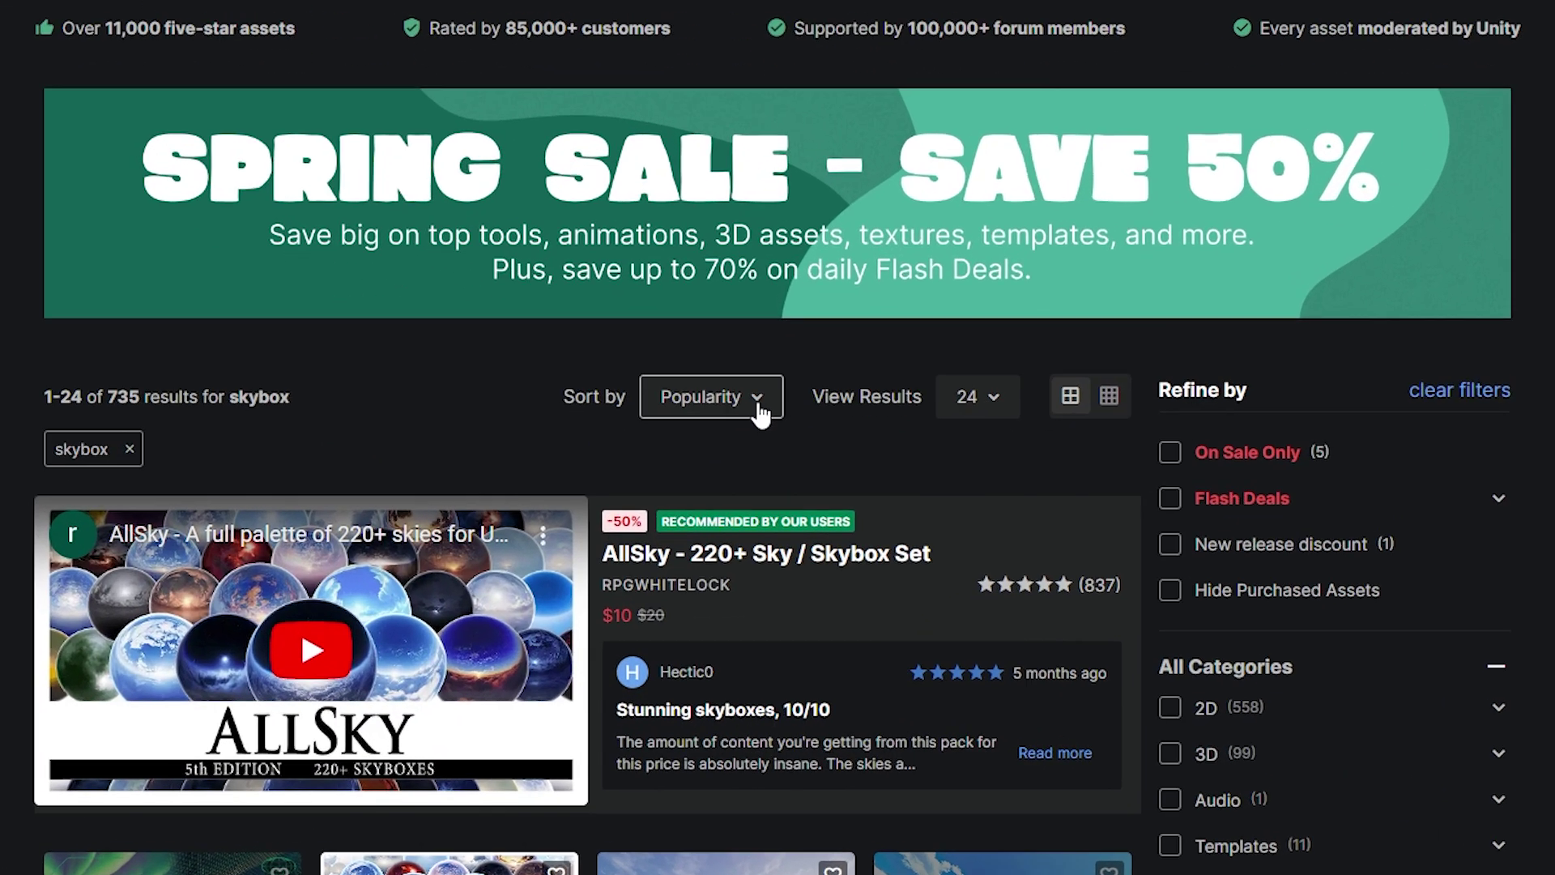
pyautogui.click(764, 512)
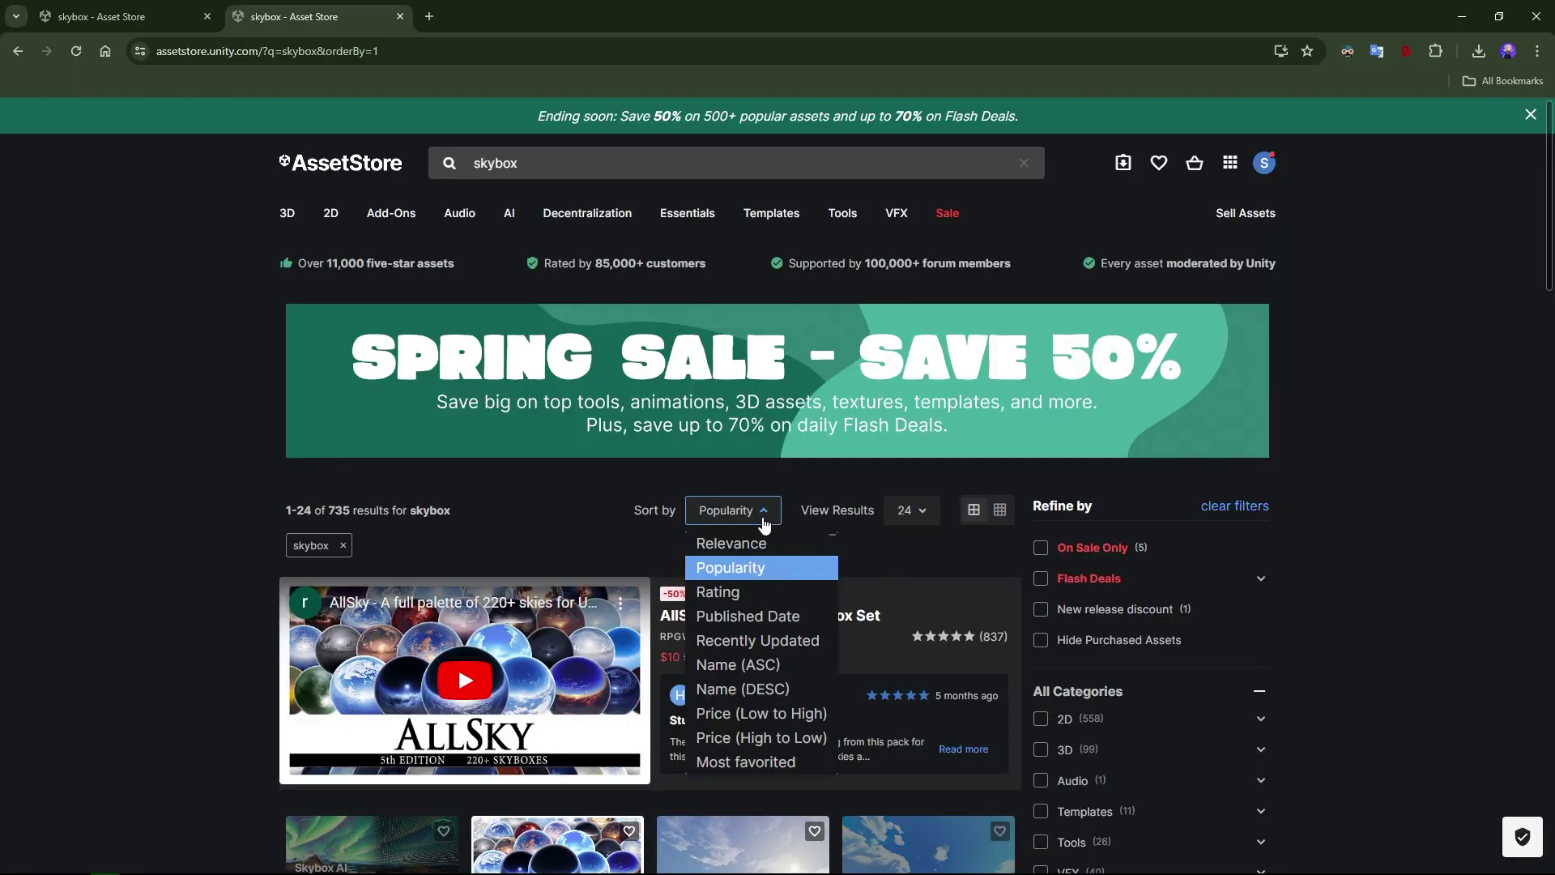
# Step: Sort the skybox results by Price (Low to High) and scroll to Free Stylized Skybox
pyautogui.click(750, 714)
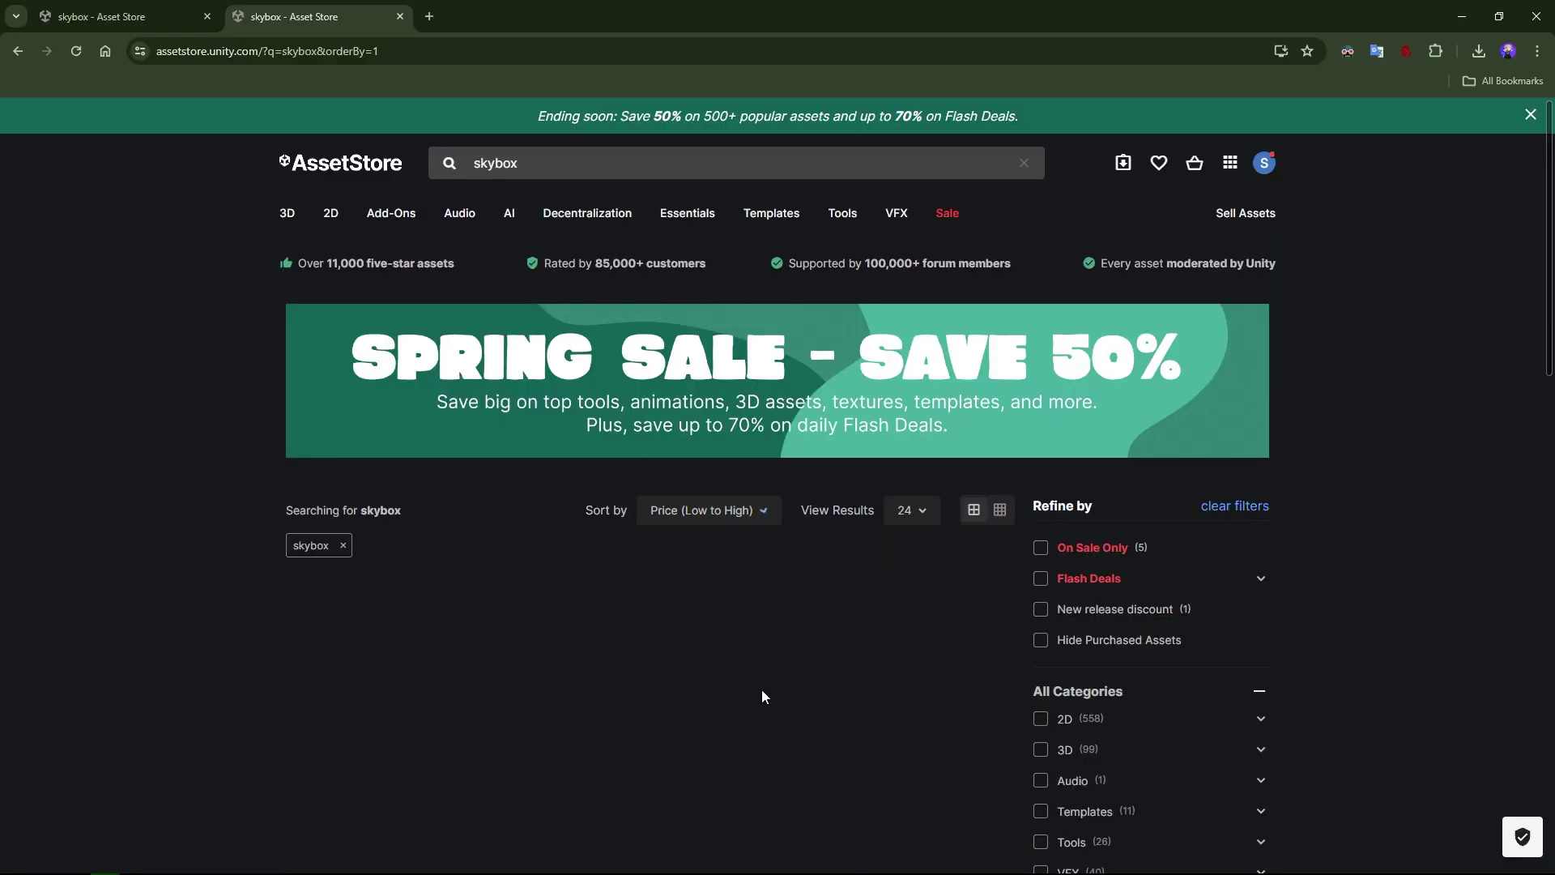
pyautogui.scroll(-4, 804, 506)
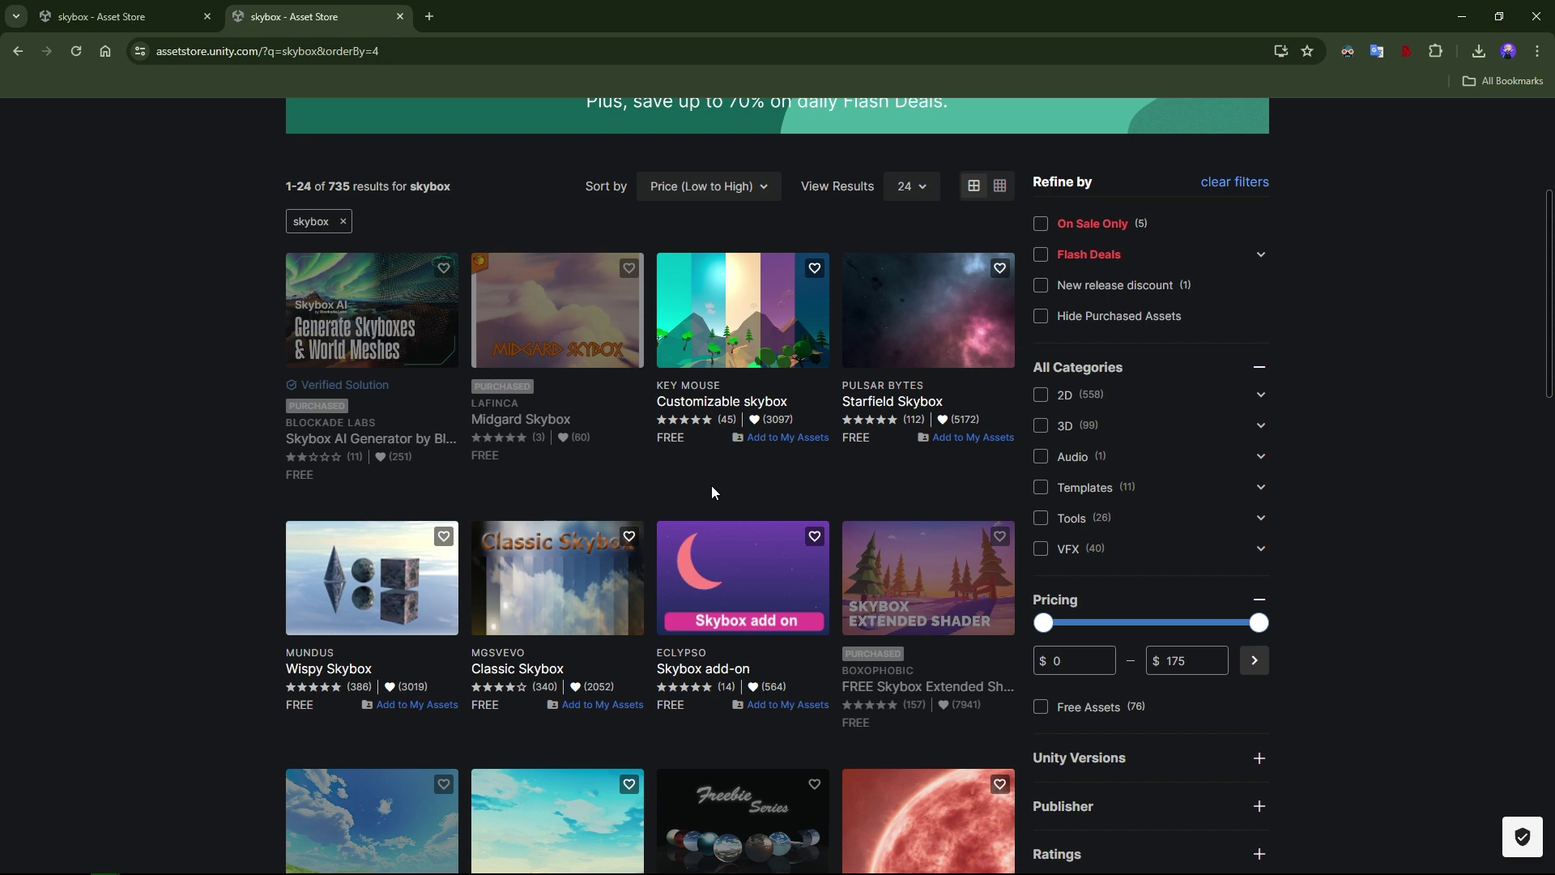
pyautogui.scroll(-1, 585, 402)
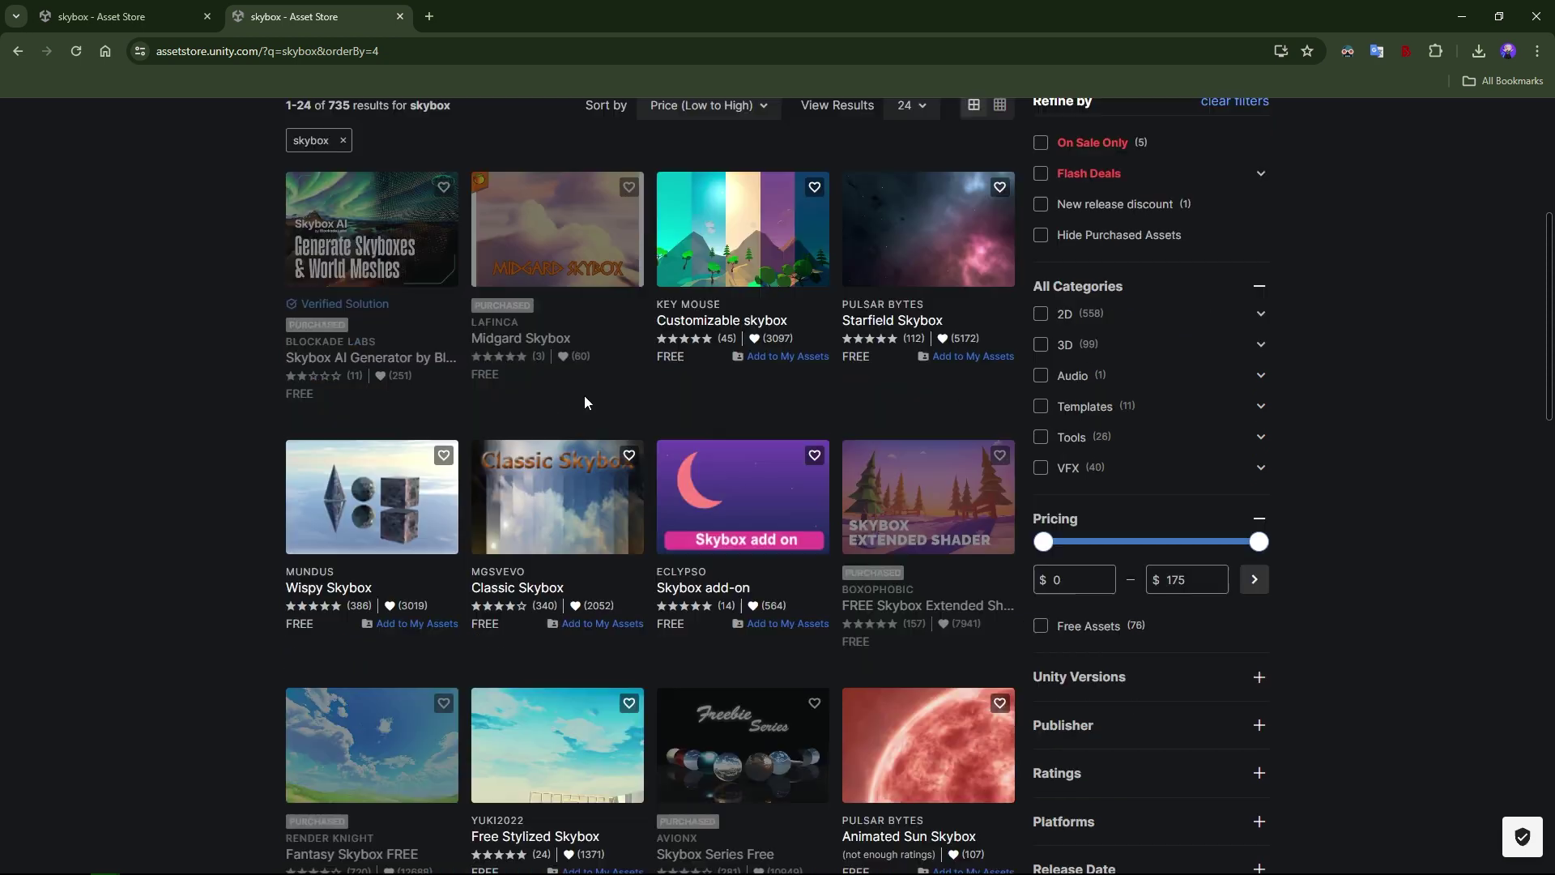
pyautogui.scroll(-1, 587, 403)
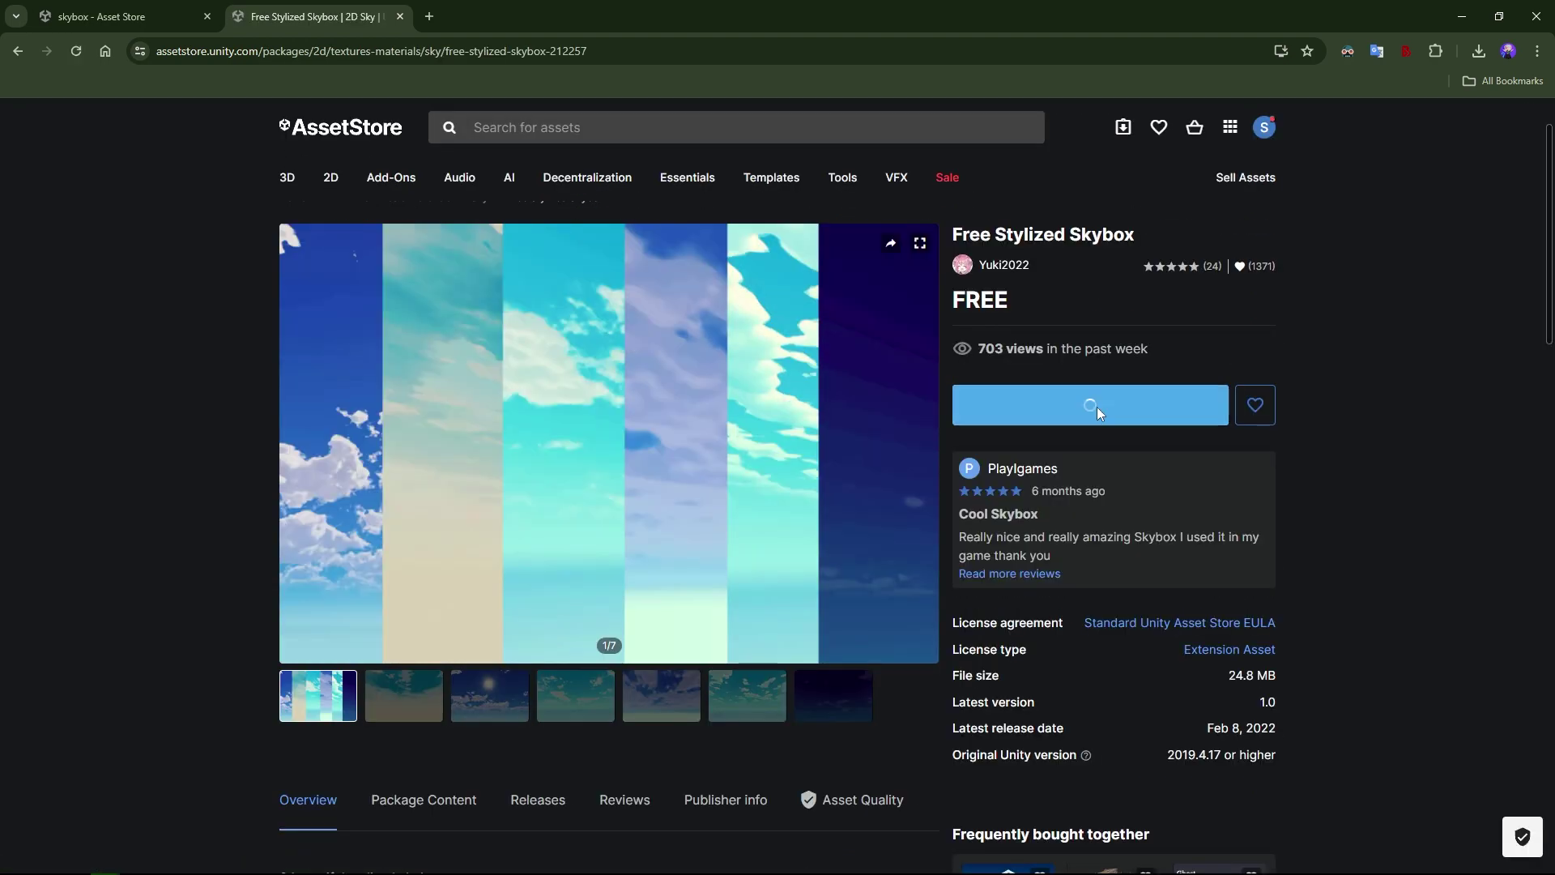
# Step: Add Free Stylized Skybox to My Assets, accept the terms, and launch it in the Unity editor
pyautogui.click(1097, 407)
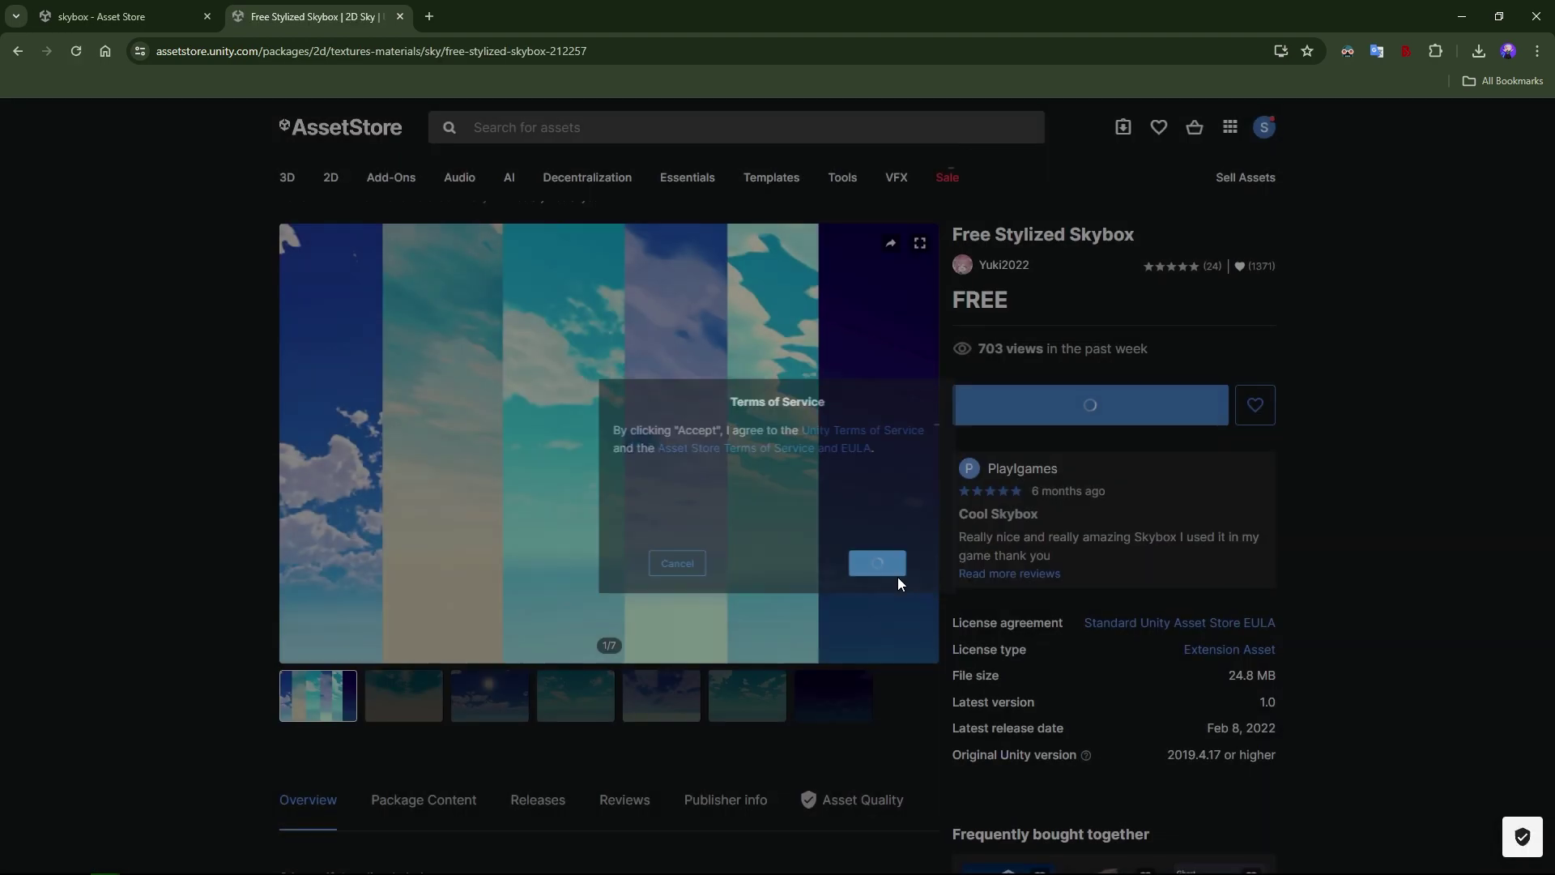
pyautogui.click(891, 573)
pyautogui.click(1136, 154)
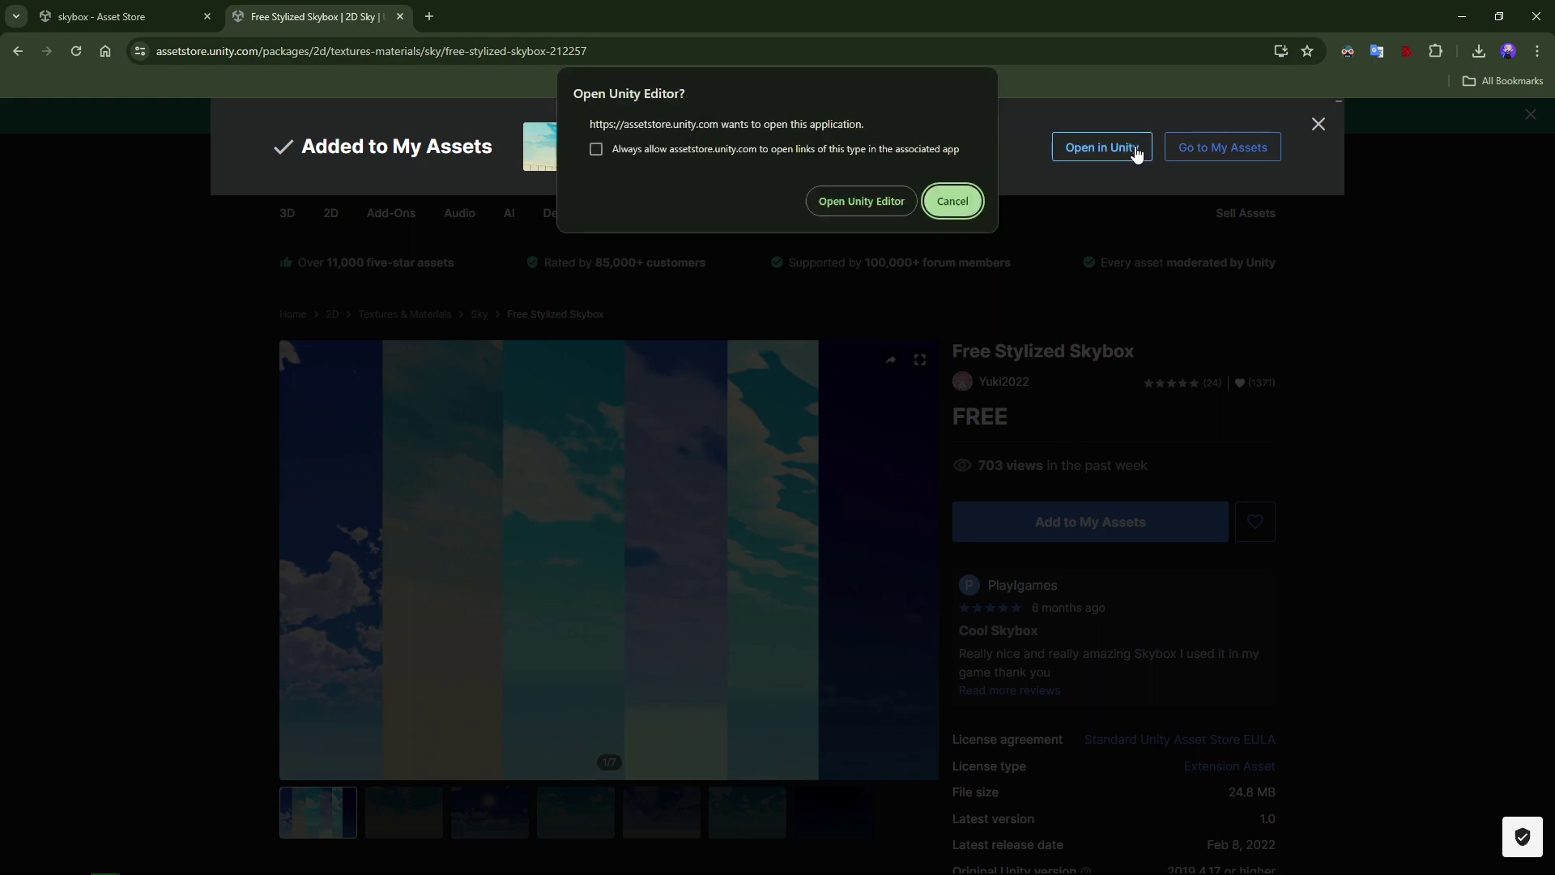
pyautogui.click(867, 202)
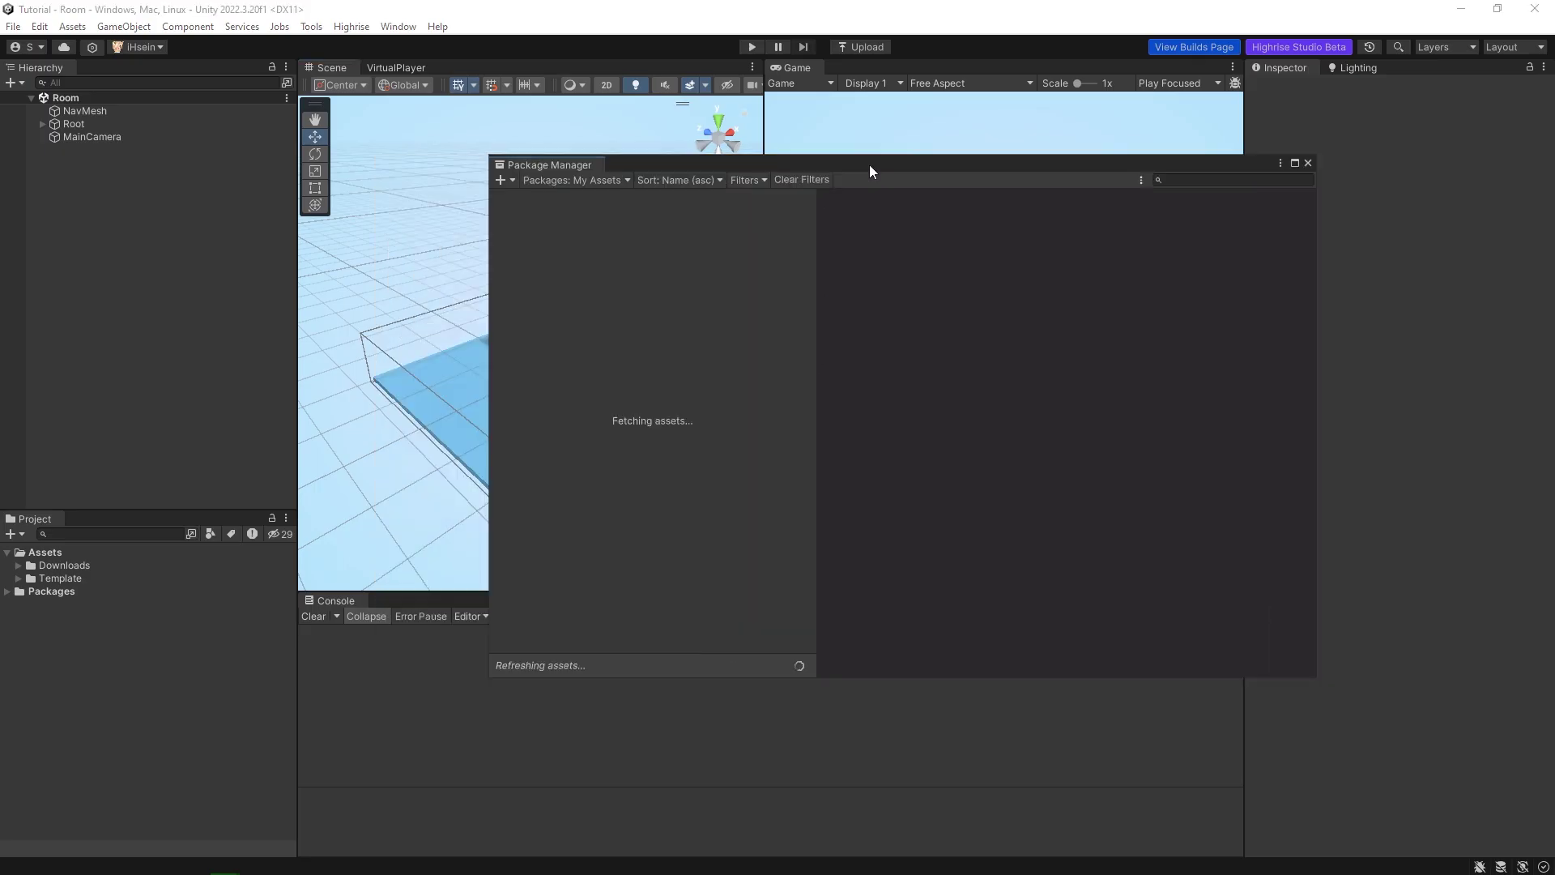
# Step: Import all Free Stylized Skybox files, close Package Manager, and expand the new Assets folder
pyautogui.moveTo(870, 166); pyautogui.dragTo(809, 170)
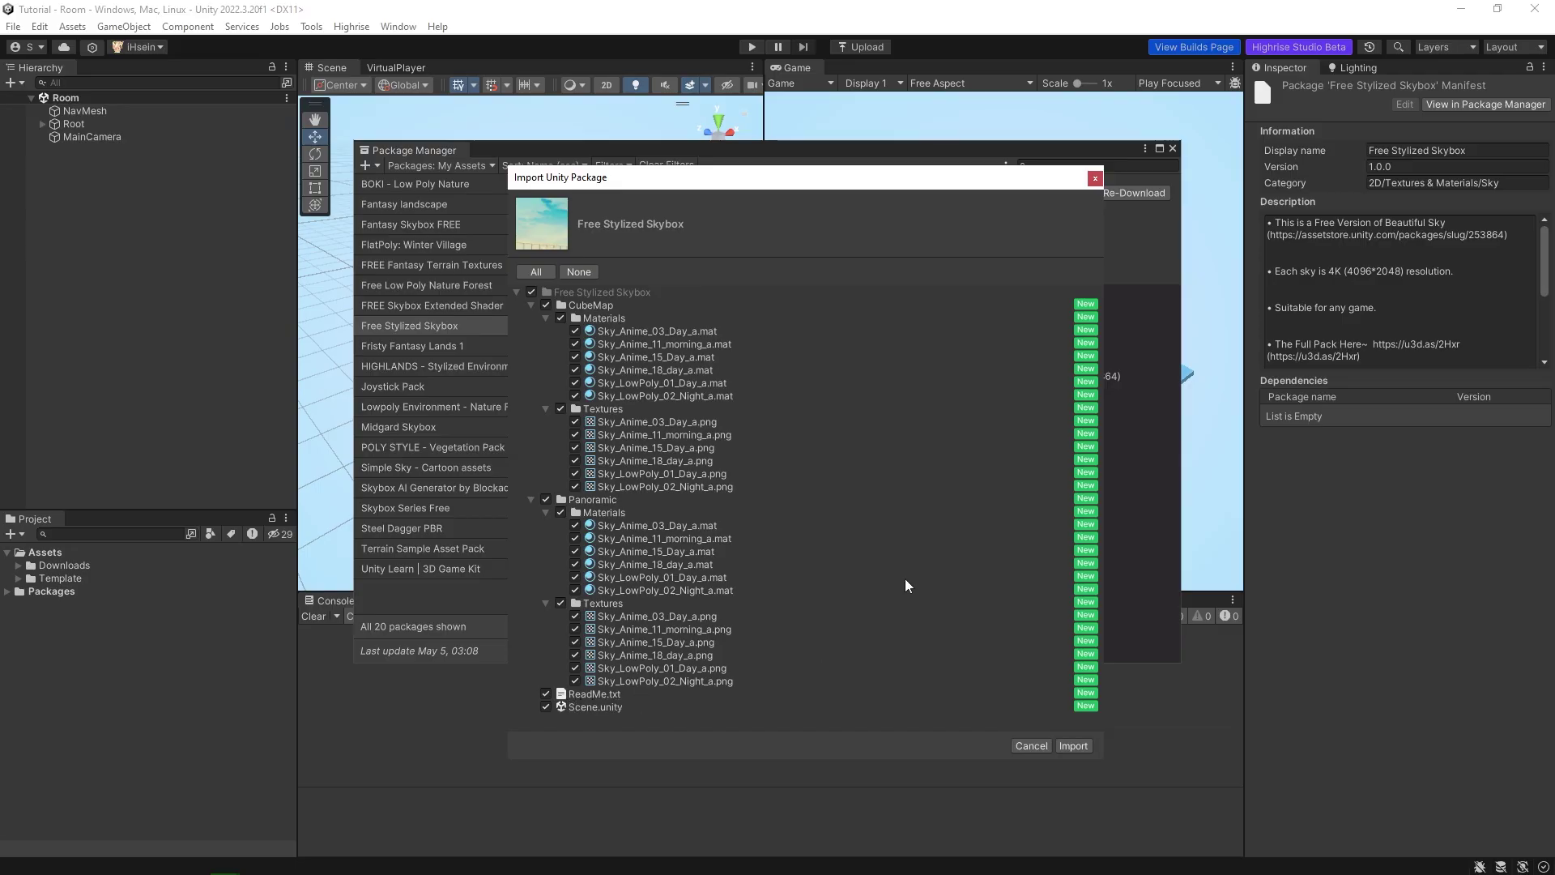
pyautogui.click(1074, 746)
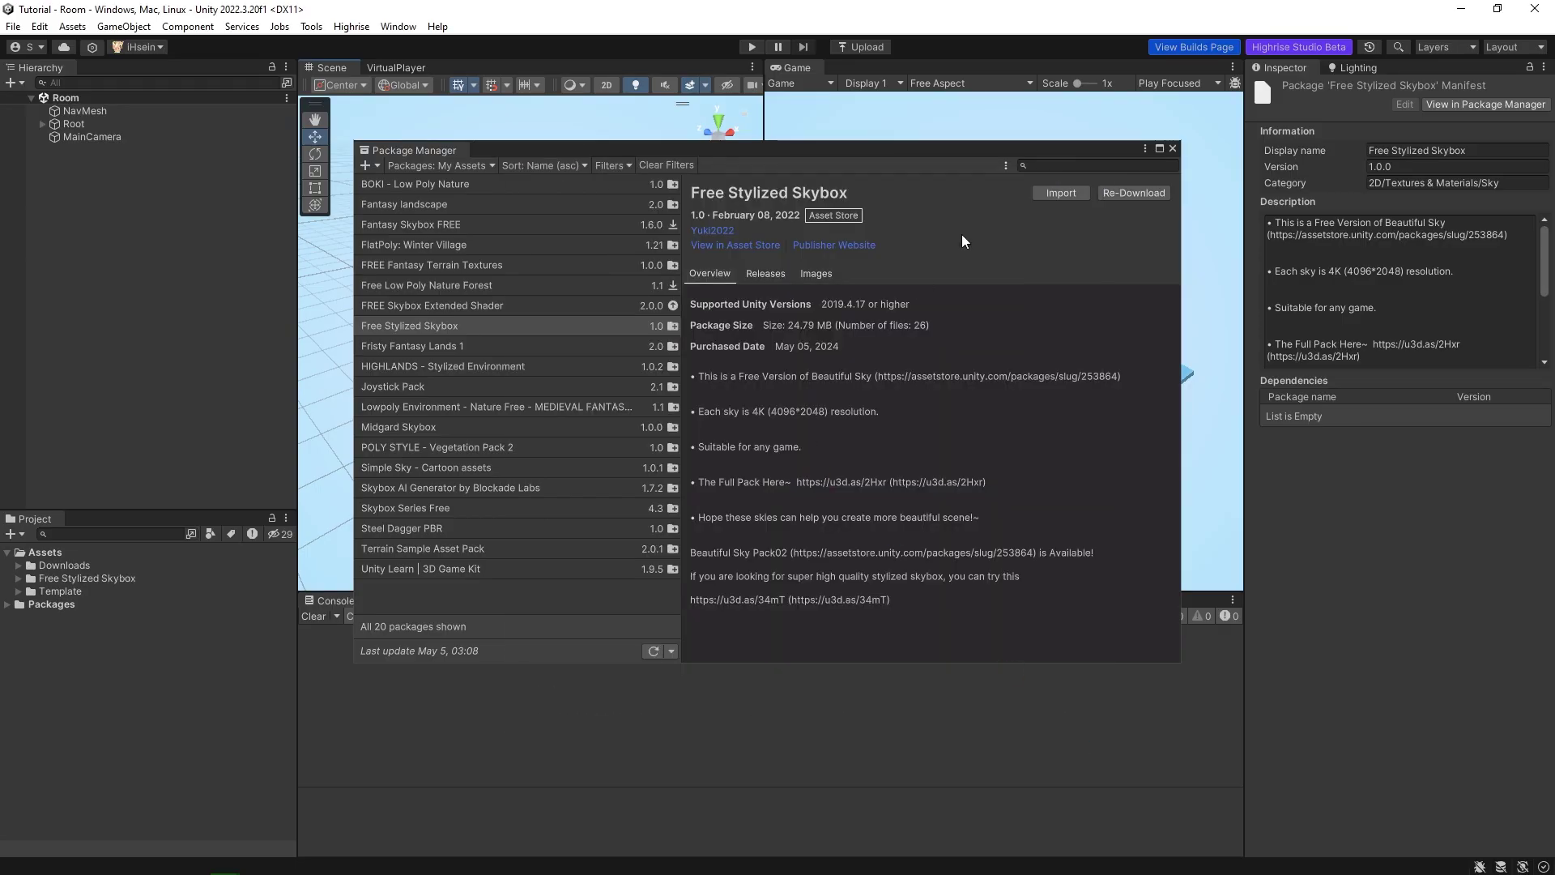
pyautogui.click(1171, 149)
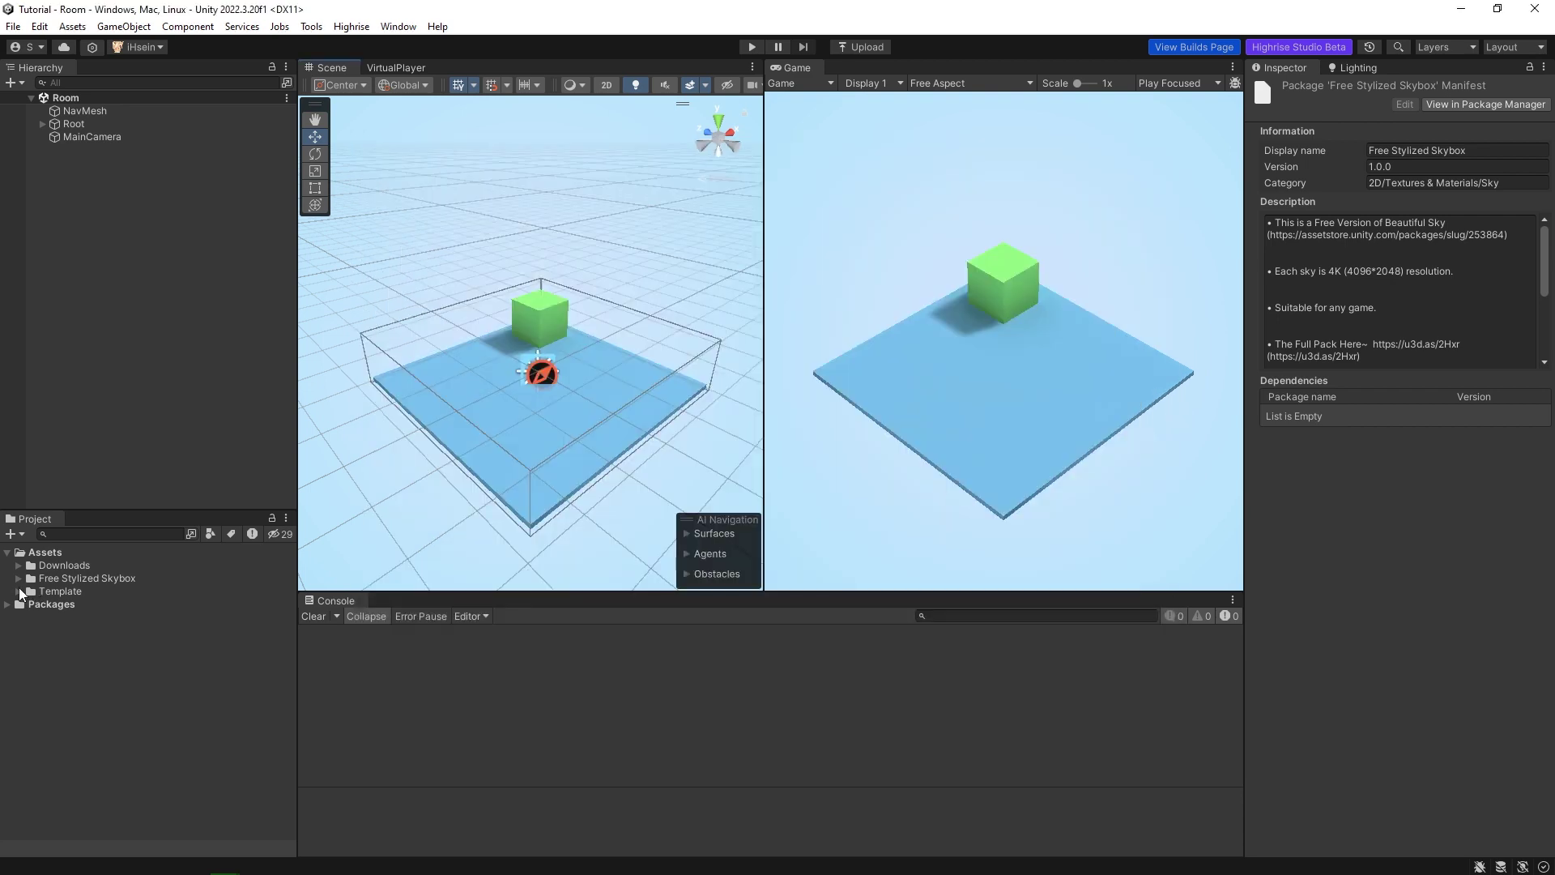
pyautogui.click(18, 578)
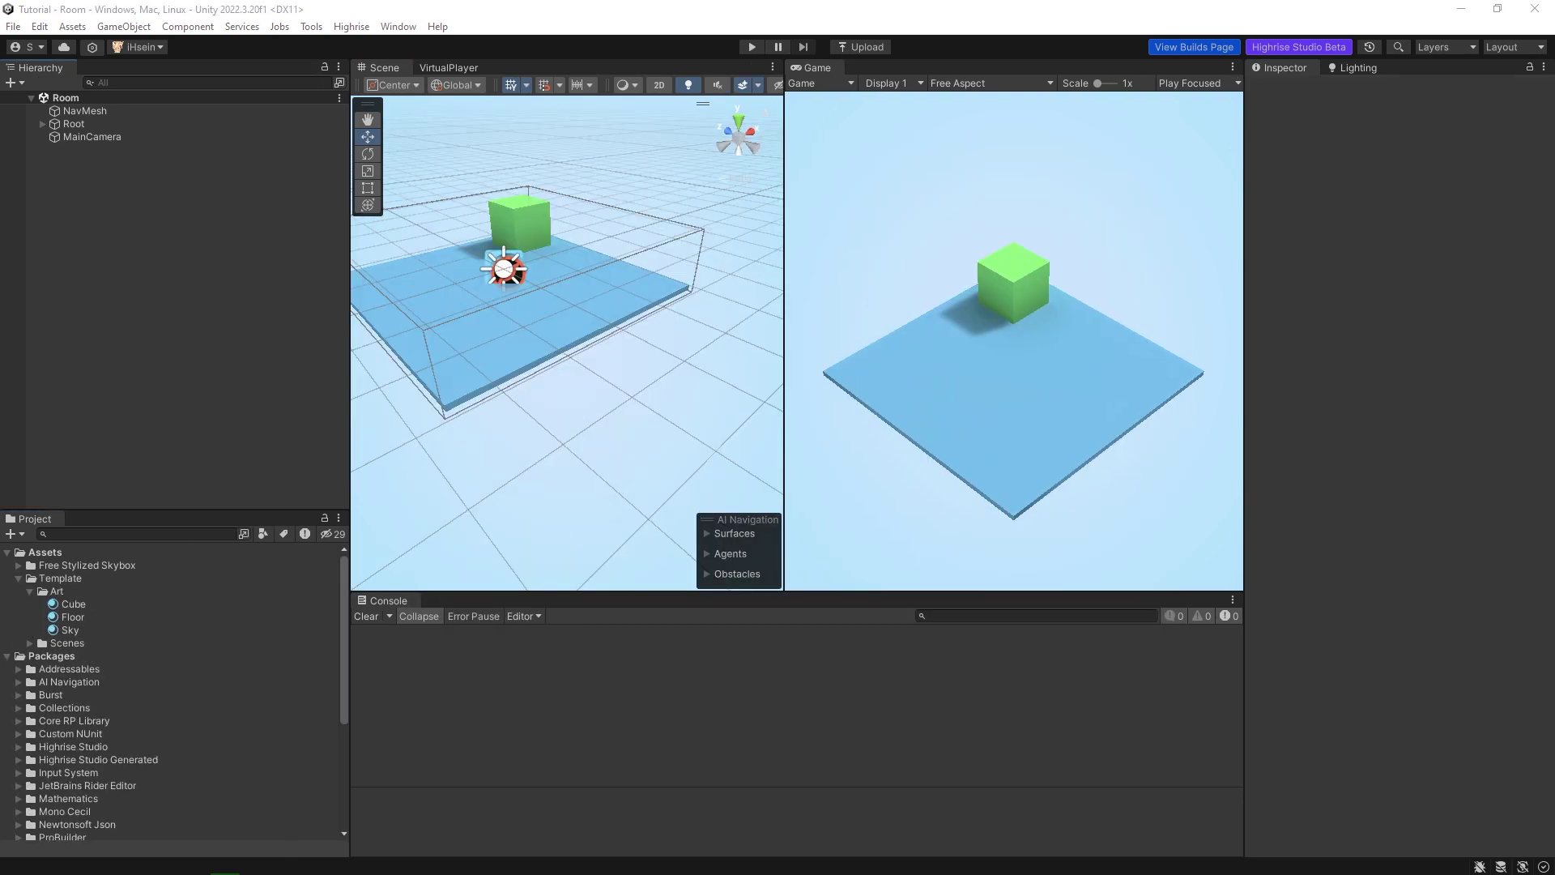
# Step: Open the Highrise Asset Catalog from the Highrise Studio tools and move it aside of the room
pyautogui.keyDown('alt'); pyautogui.moveTo(624, 366); pyautogui.dragTo(958, 338); pyautogui.keyUp('alt')
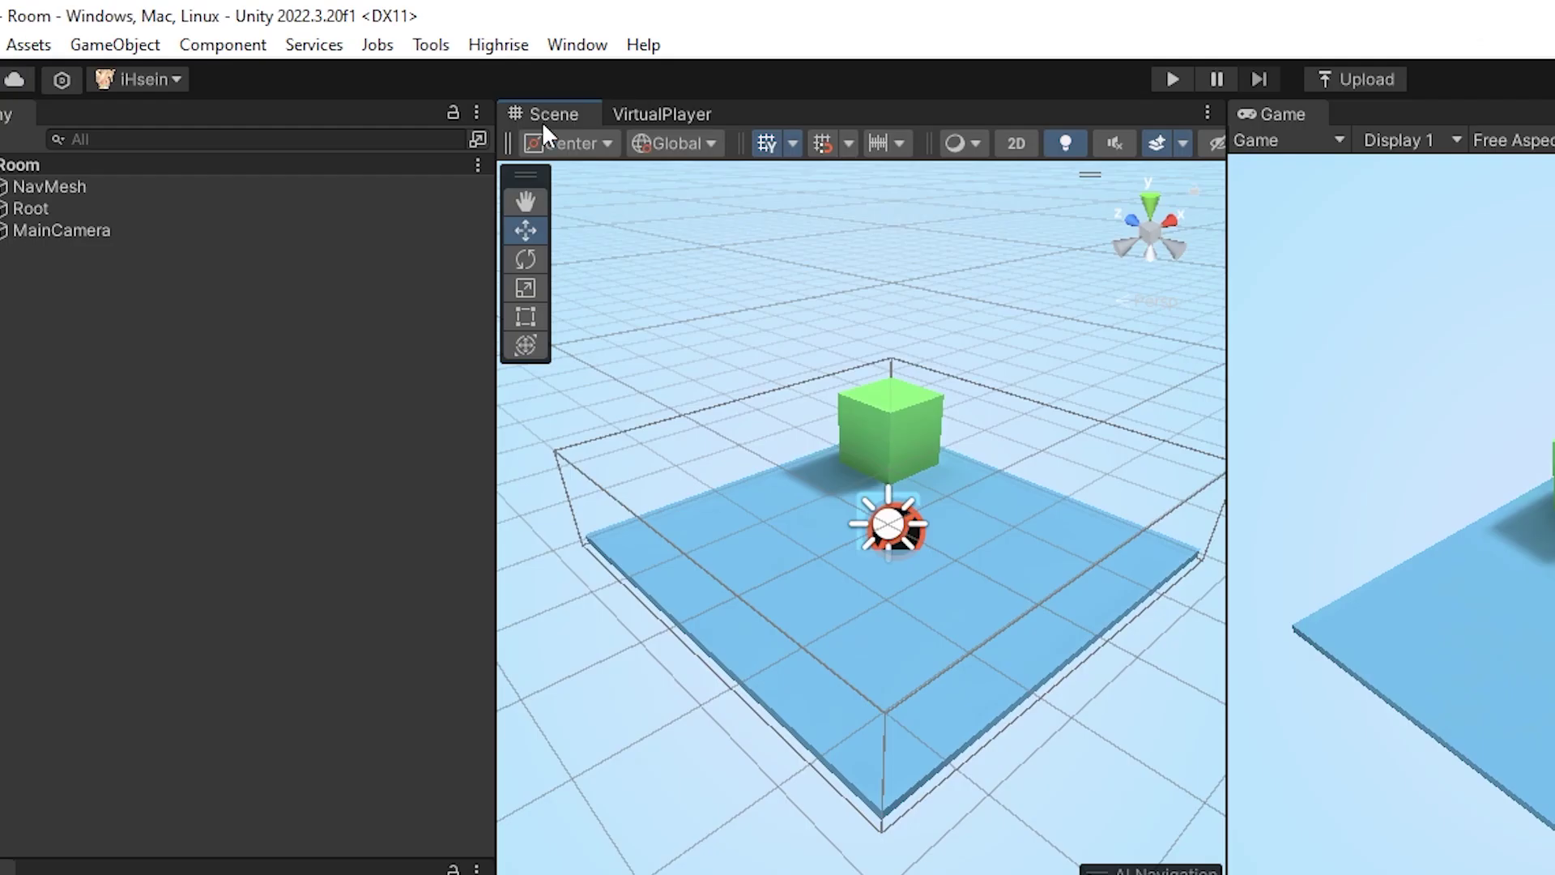
pyautogui.click(562, 232)
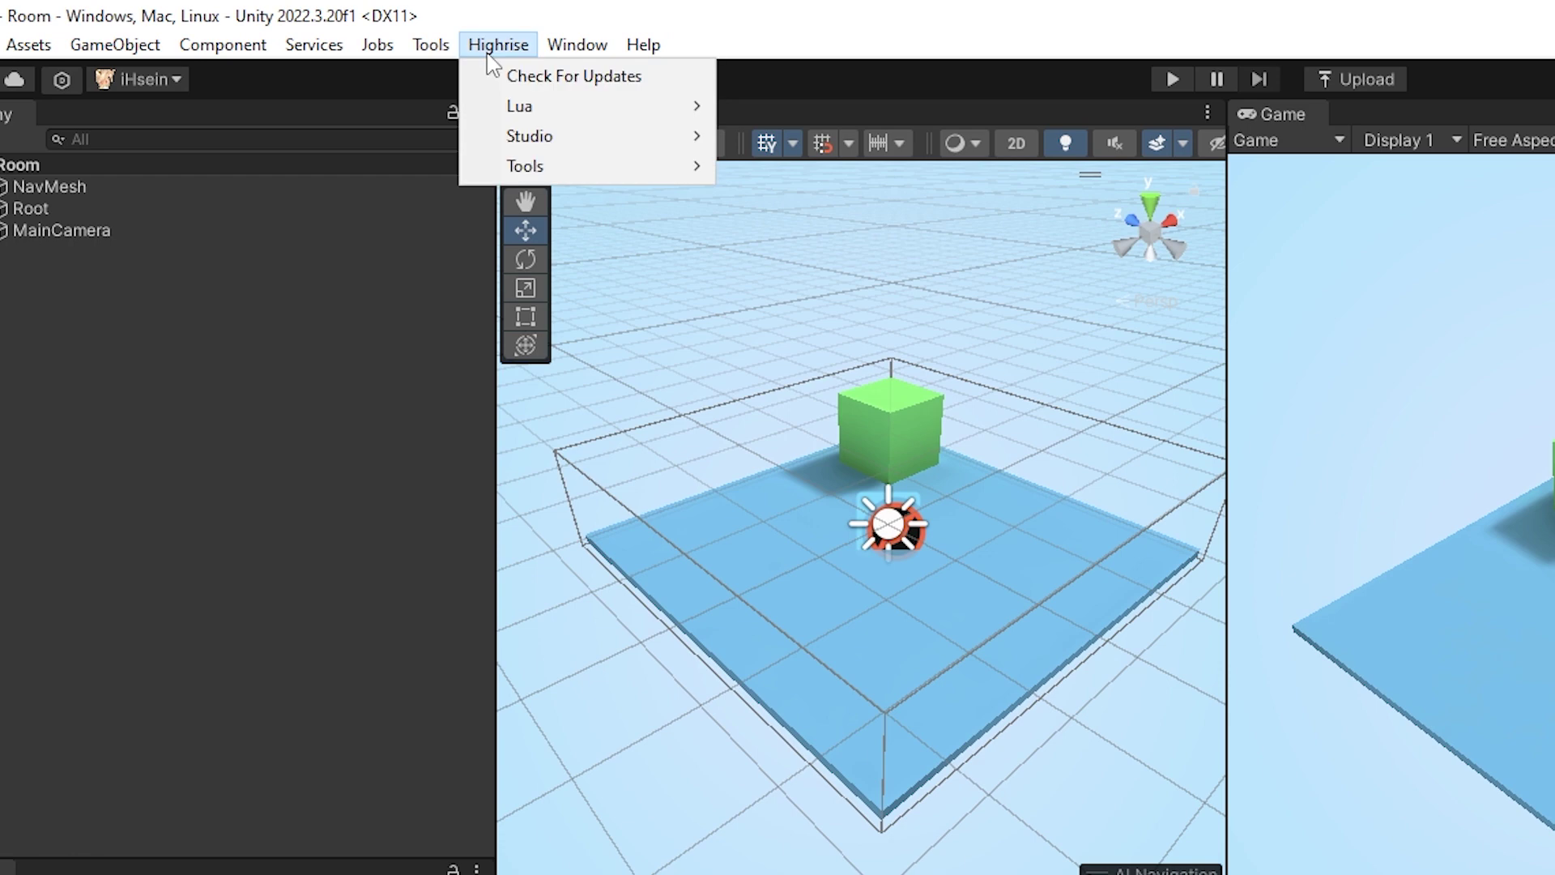
pyautogui.moveTo(597, 134)
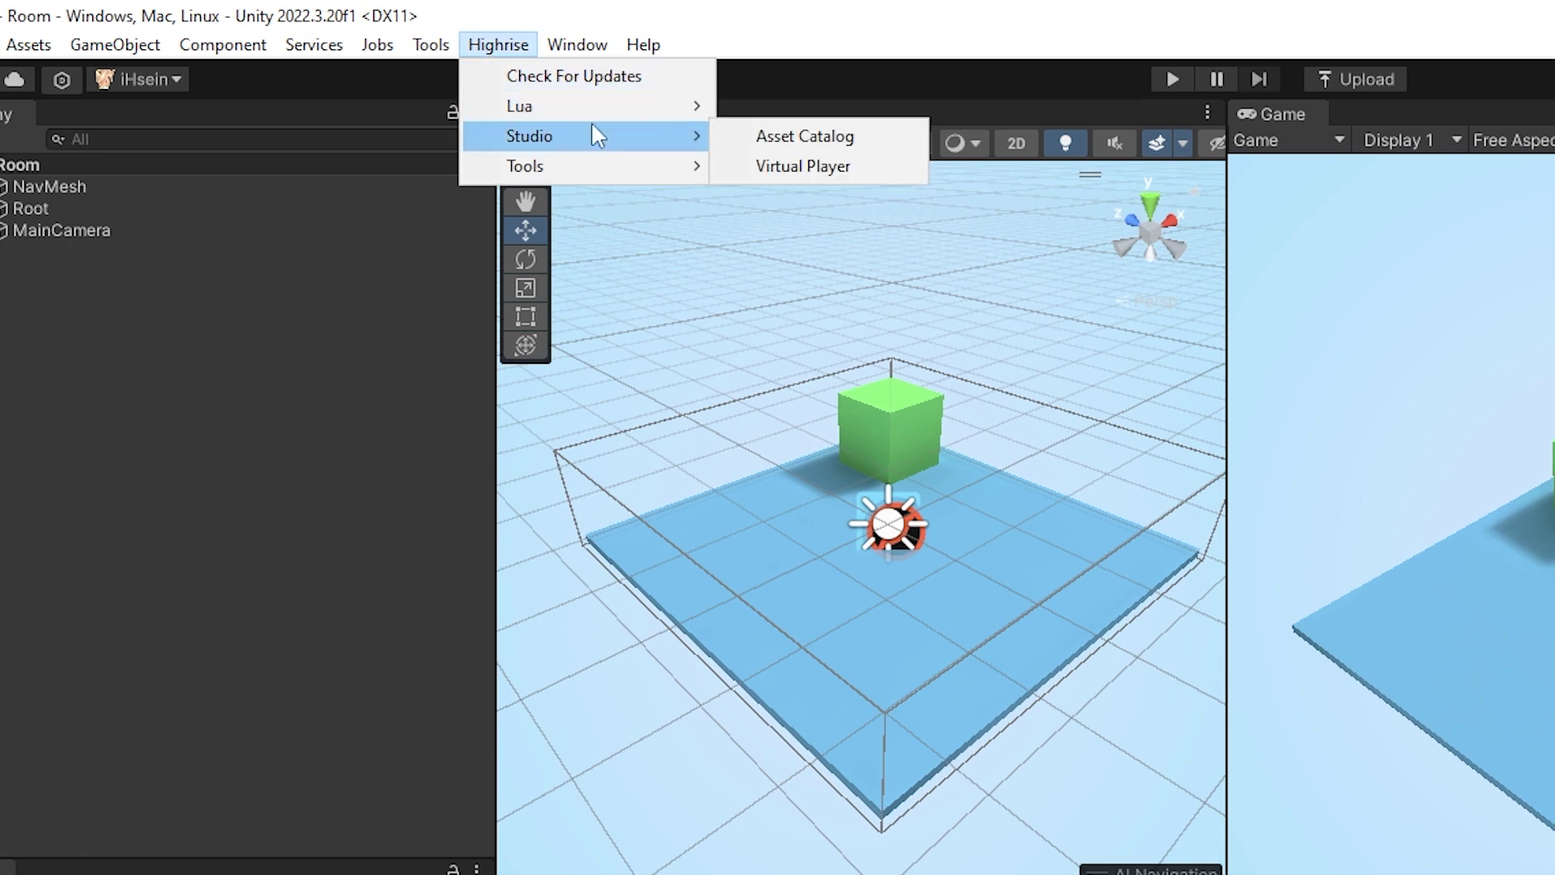
pyautogui.click(778, 137)
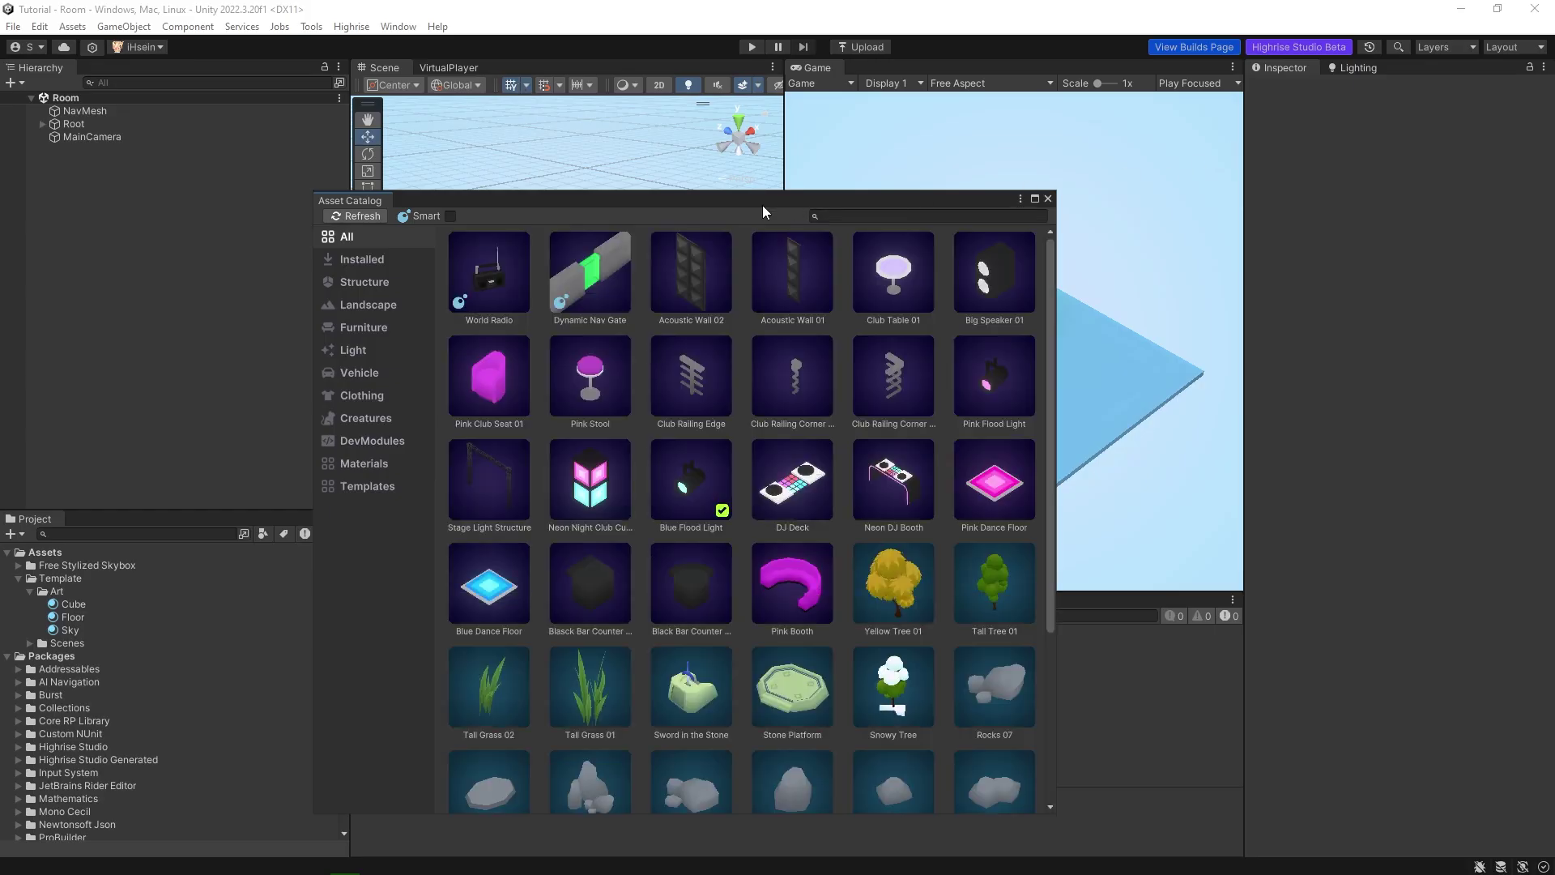
pyautogui.moveTo(1132, 192); pyautogui.dragTo(1163, 152)
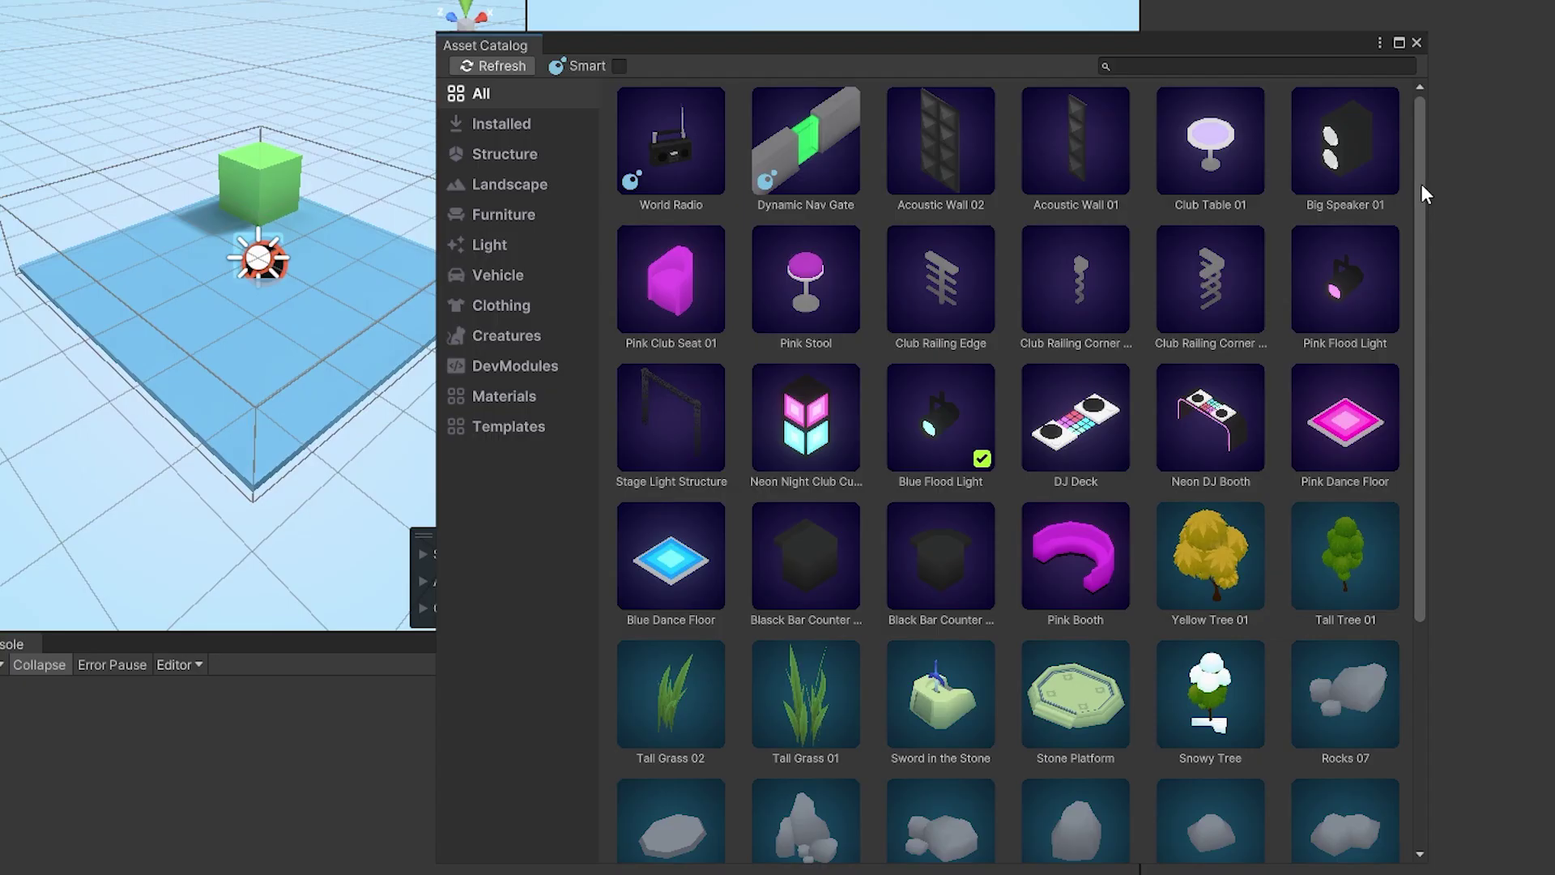
pyautogui.moveTo(1452, 254); pyautogui.dragTo(1465, 518)
pyautogui.scroll(-10, 1173, 452)
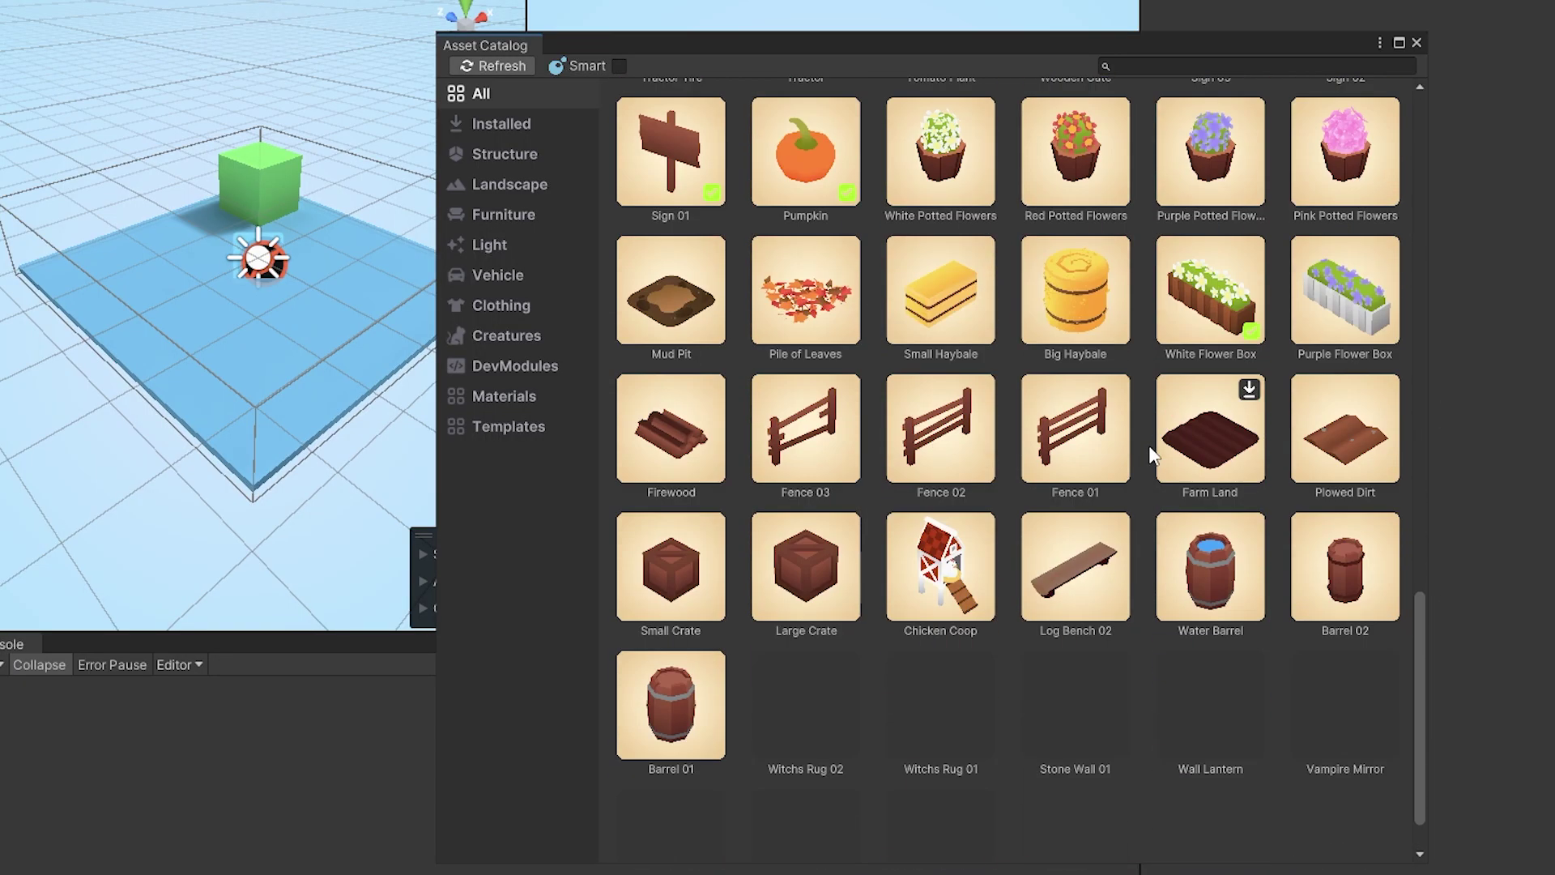
# Step: Download Barrel 01 and set it down on the room floor
pyautogui.click(710, 602)
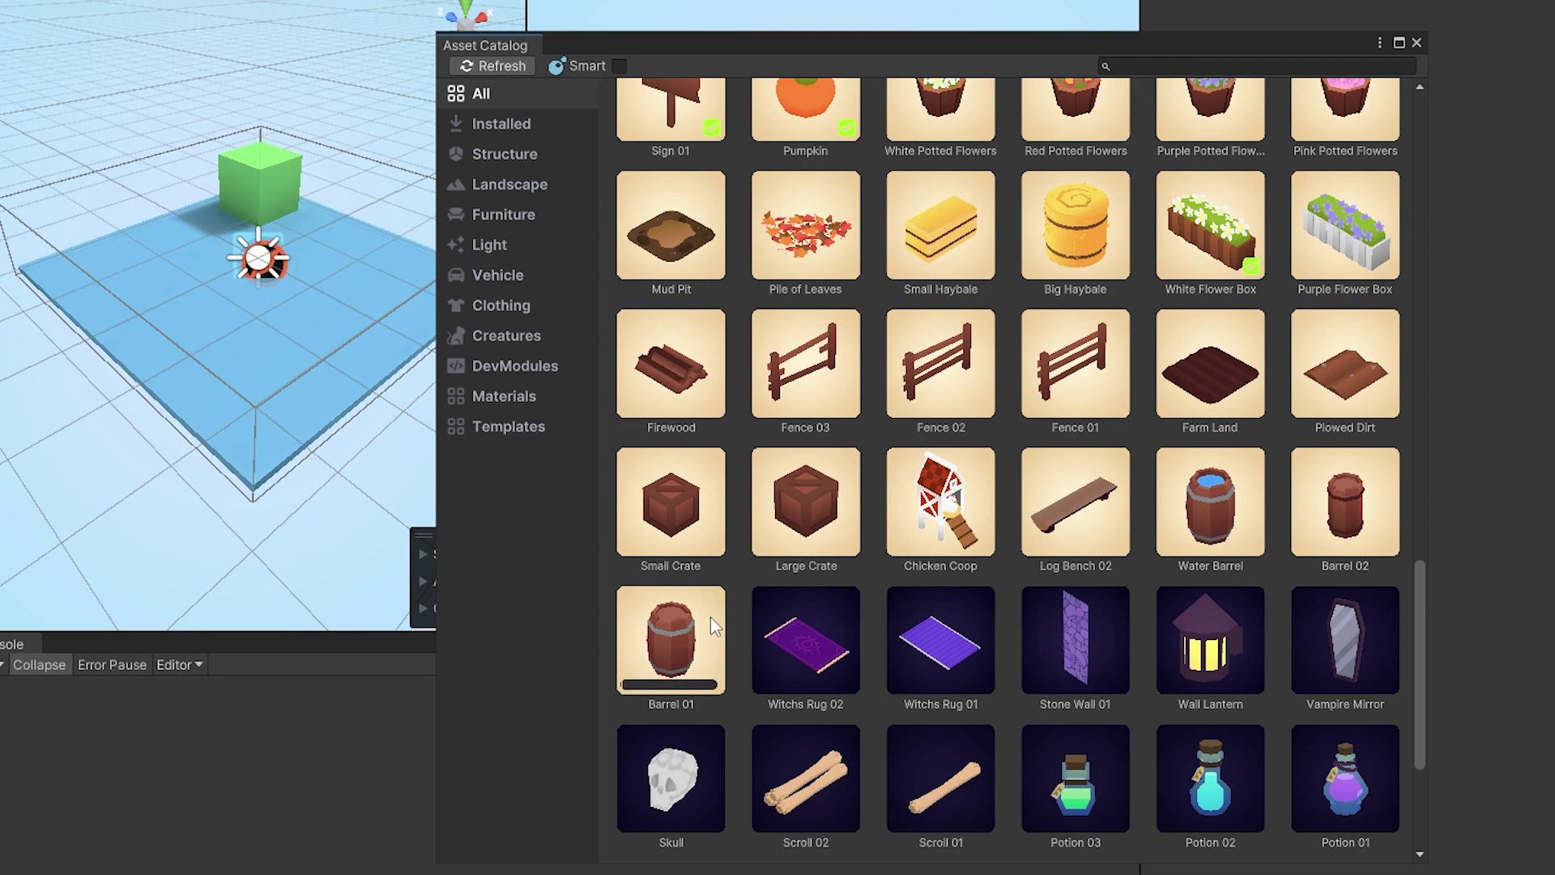
pyautogui.moveTo(671, 640); pyautogui.dragTo(226, 369)
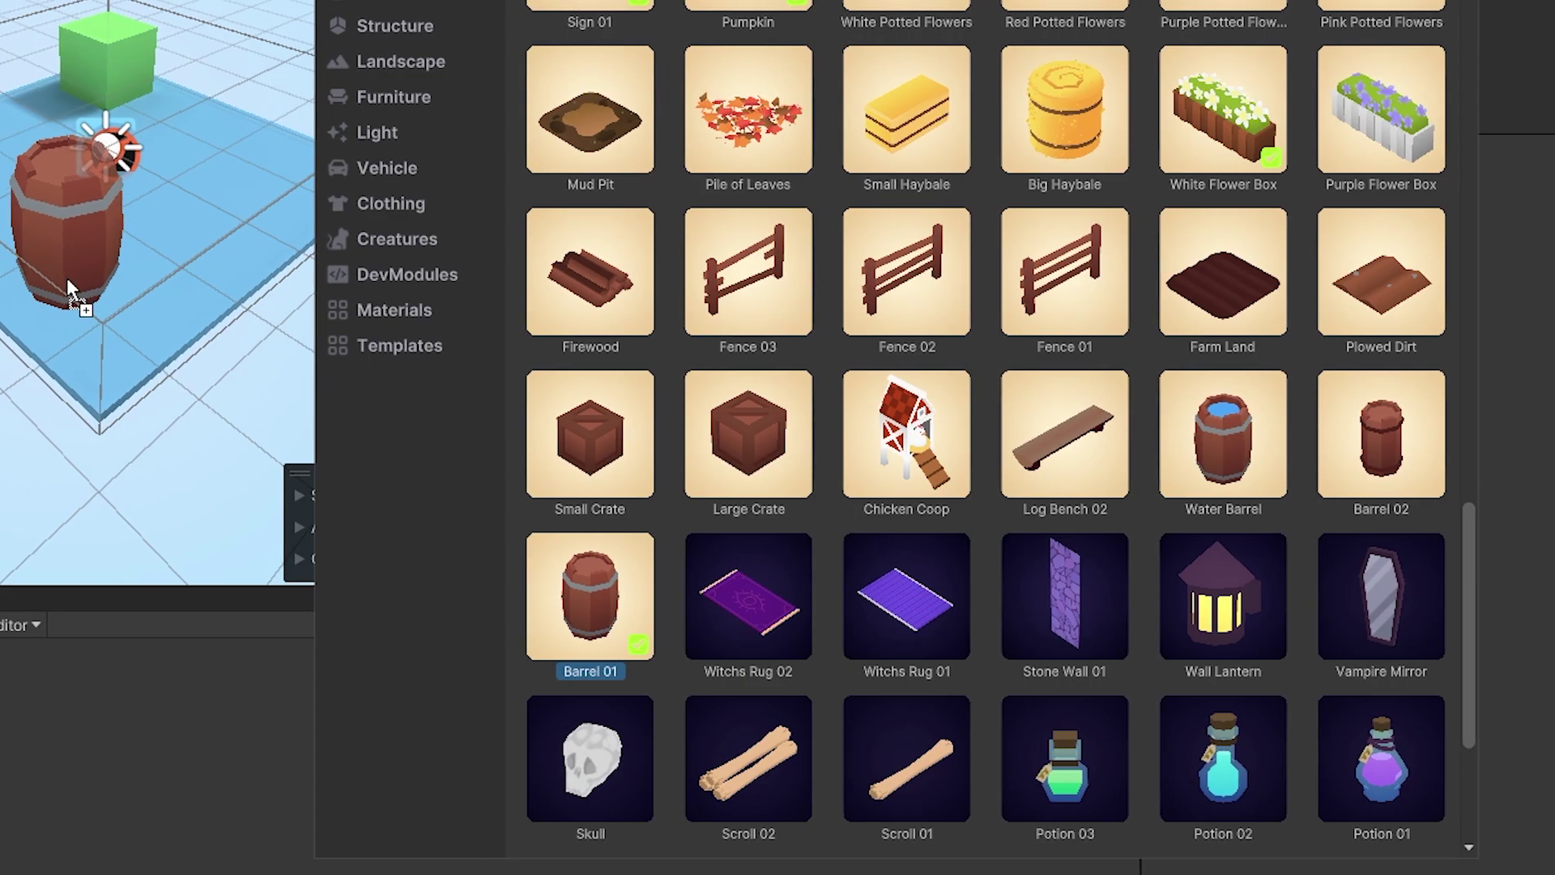
pyautogui.moveTo(67, 277); pyautogui.dragTo(68, 280)
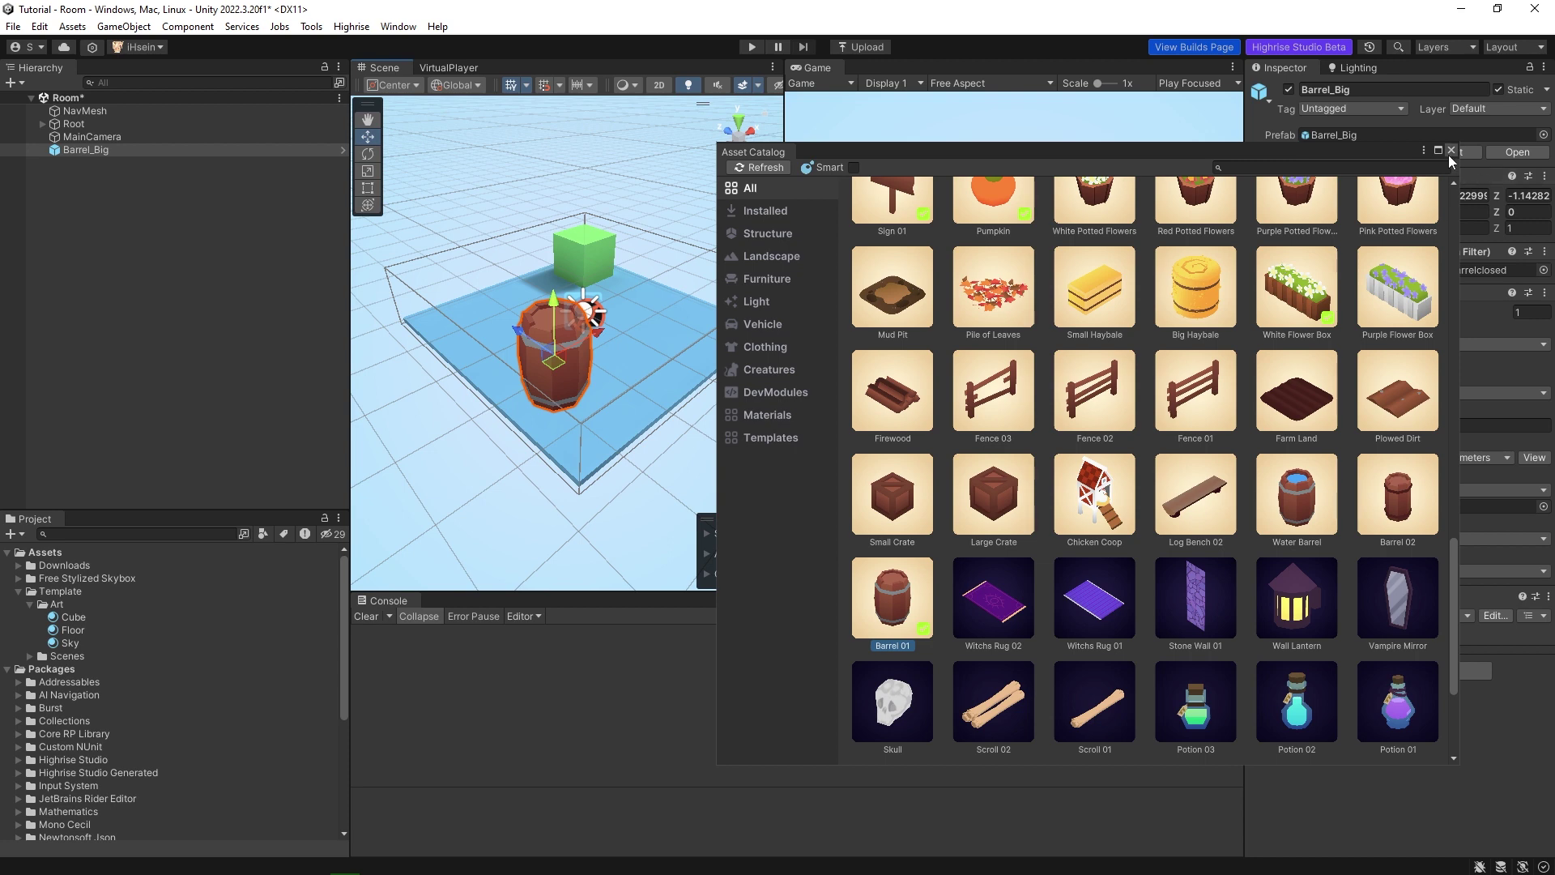
pyautogui.scroll(1, 1133, 434)
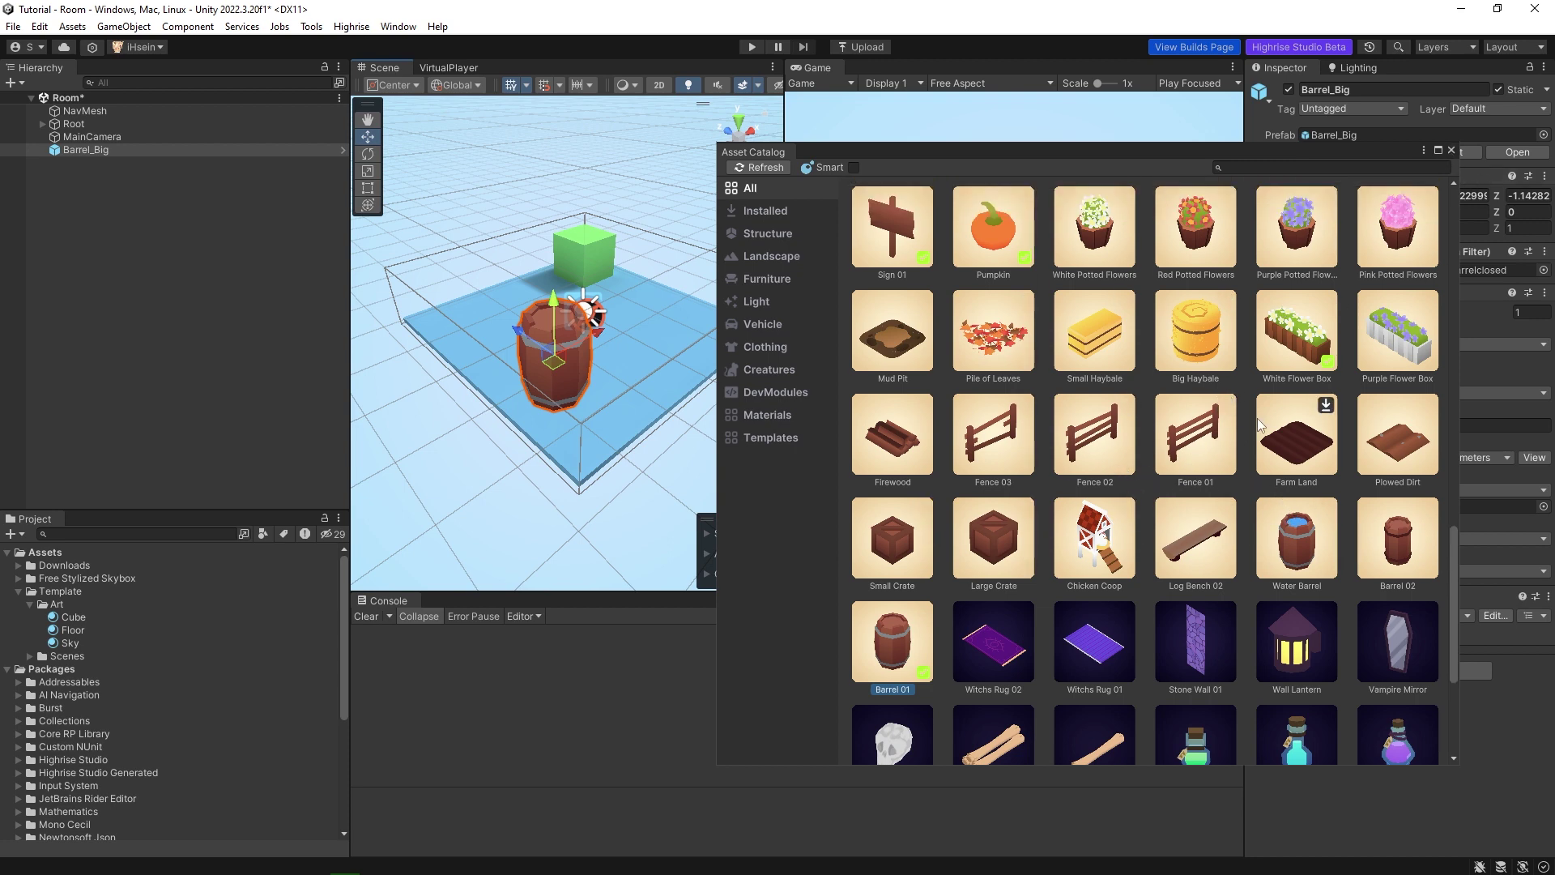
# Step: Download the Blue Candle and add it to the room
pyautogui.scroll(10, 1259, 425)
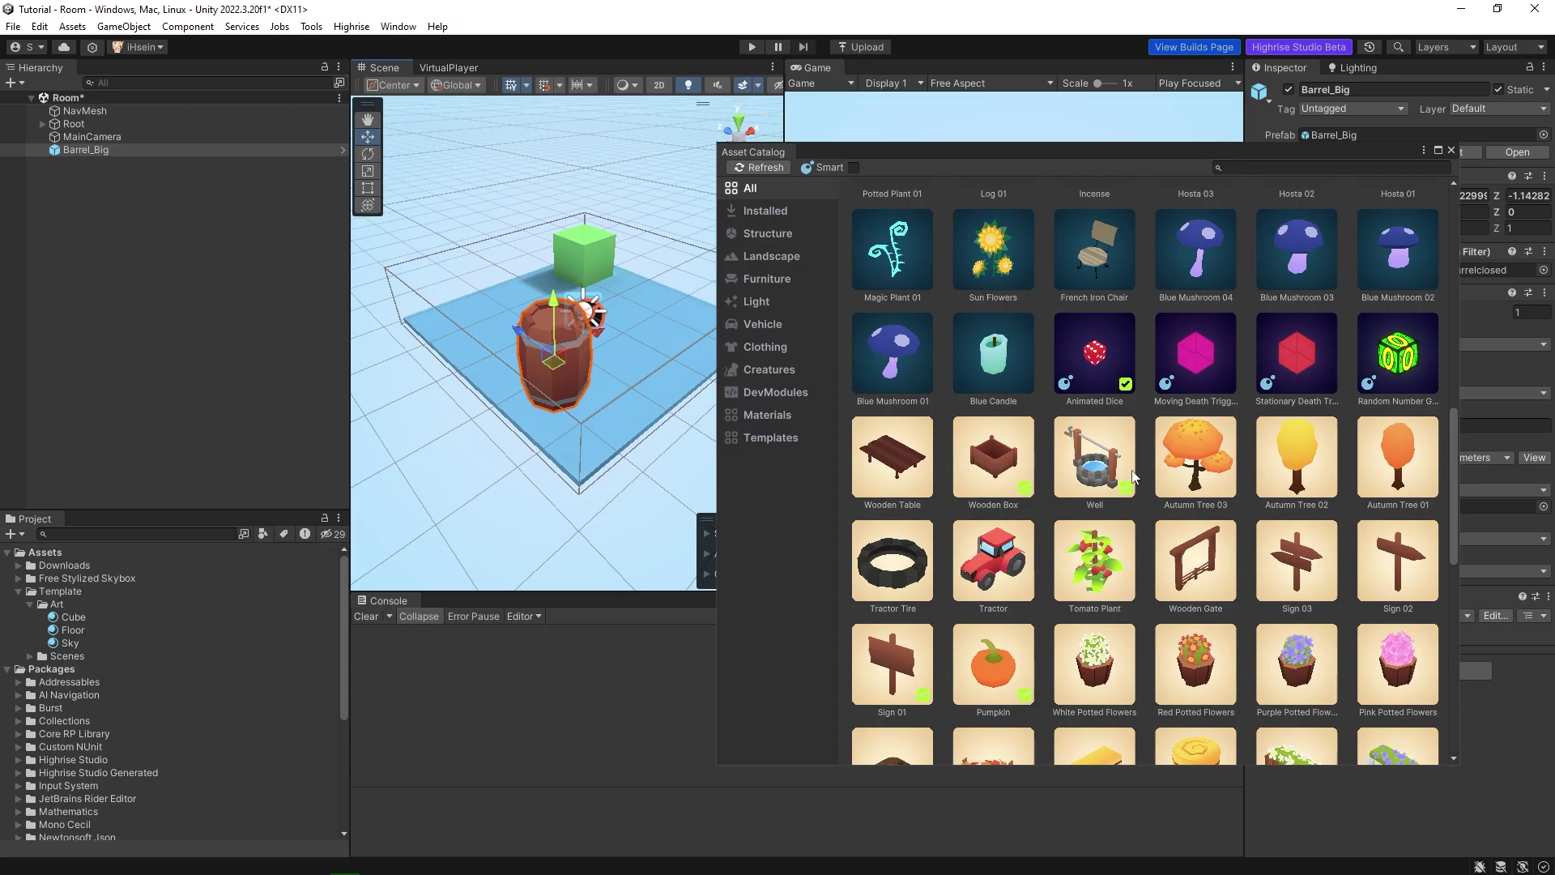
pyautogui.scroll(5, 1133, 478)
pyautogui.click(1025, 545)
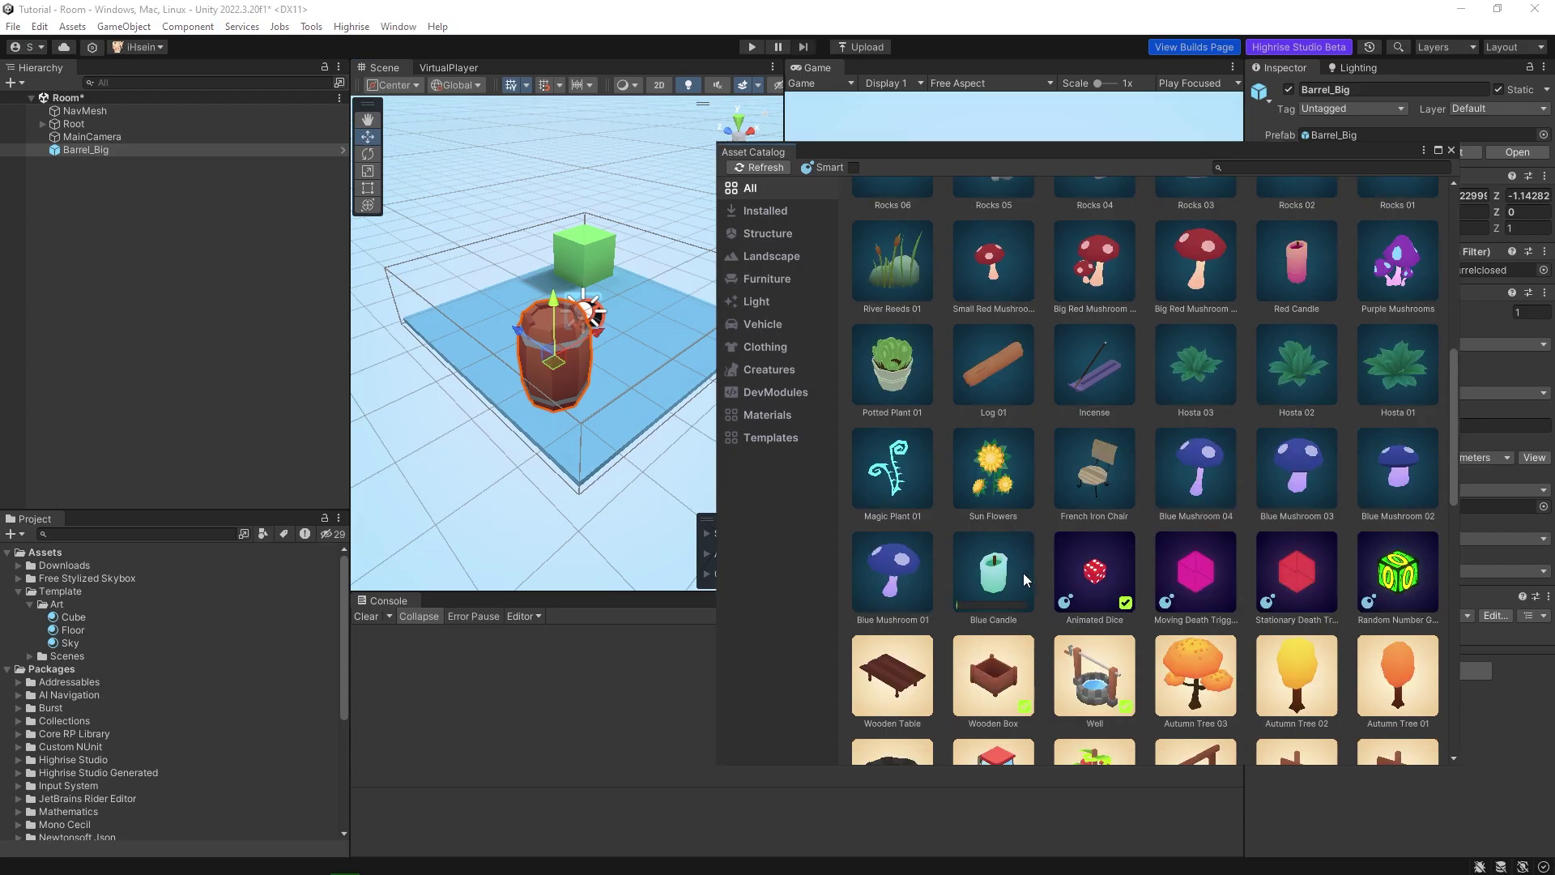
pyautogui.click(994, 573)
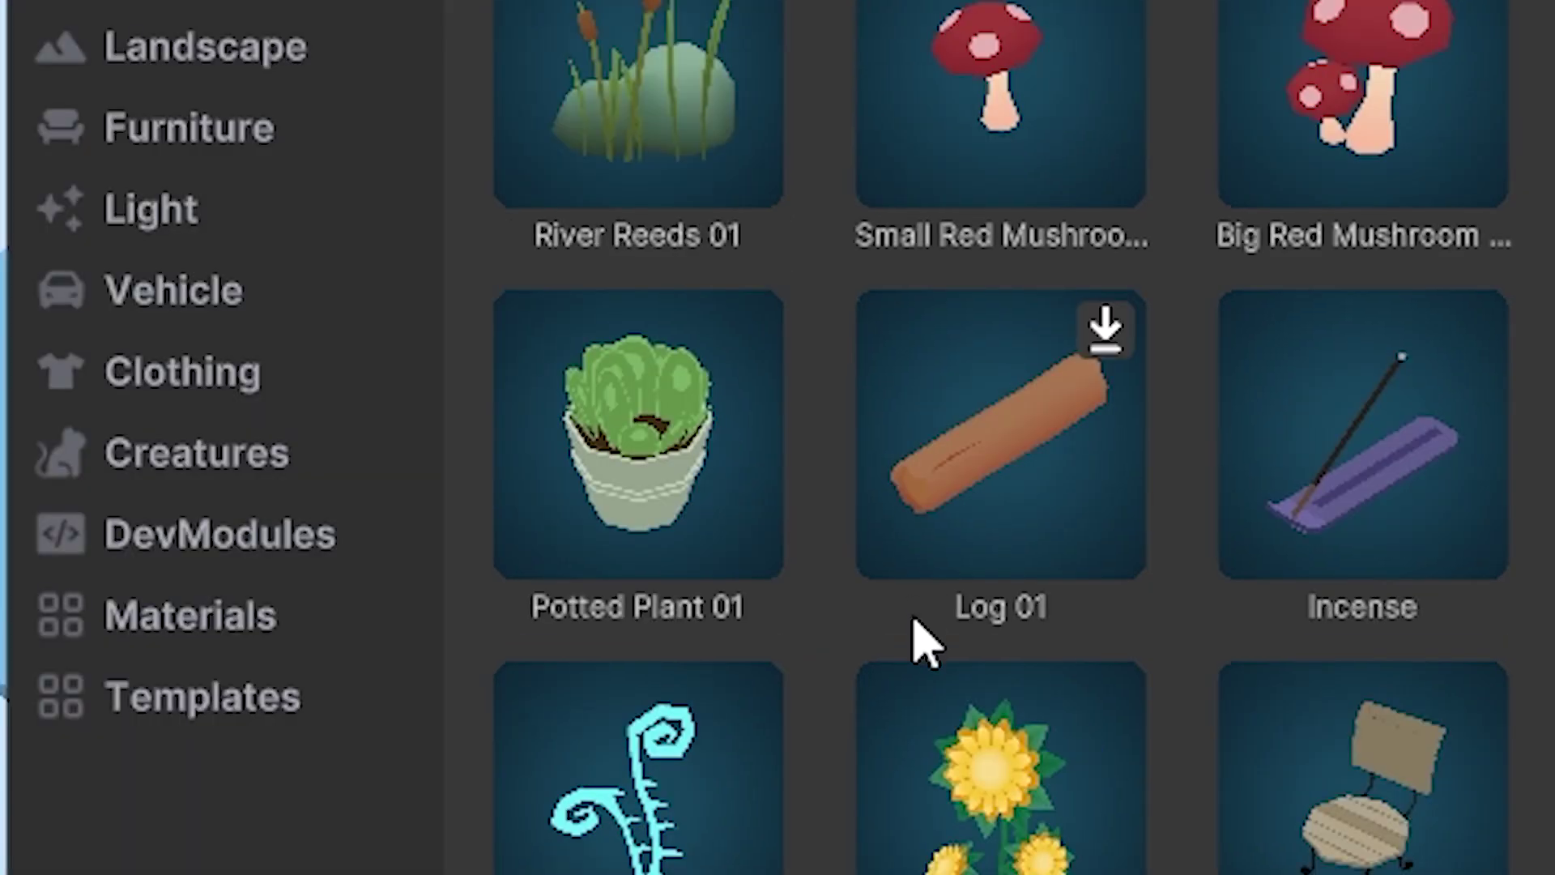
# Step: Download Log 01 and add Hosta 03 to the room beside the barrel
pyautogui.click(1105, 332)
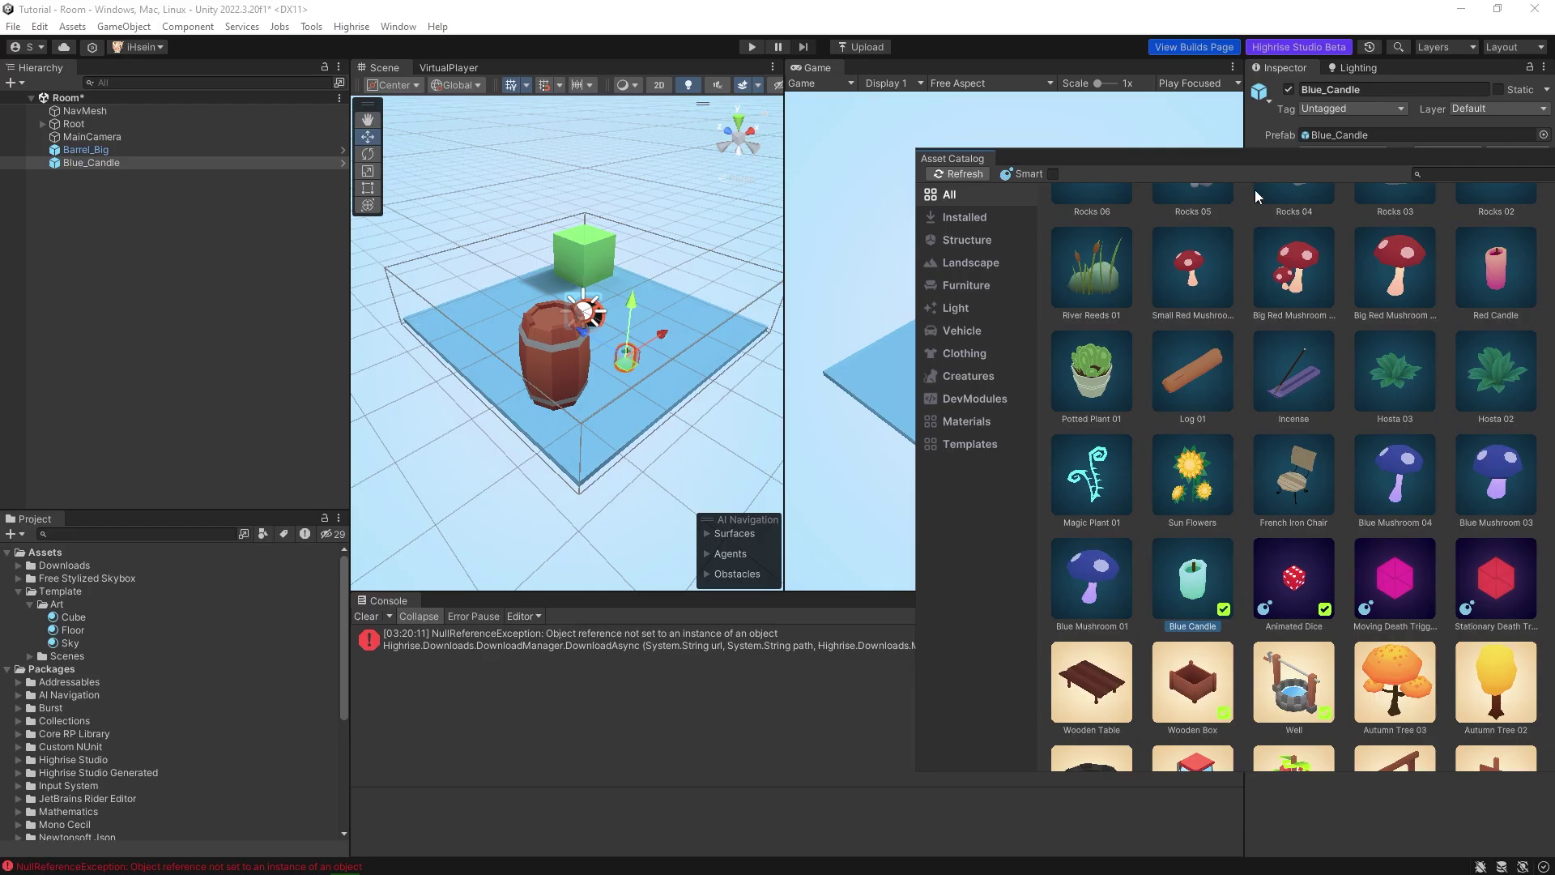
pyautogui.moveTo(1255, 162); pyautogui.dragTo(1022, 166)
pyautogui.scroll(2, 1205, 459)
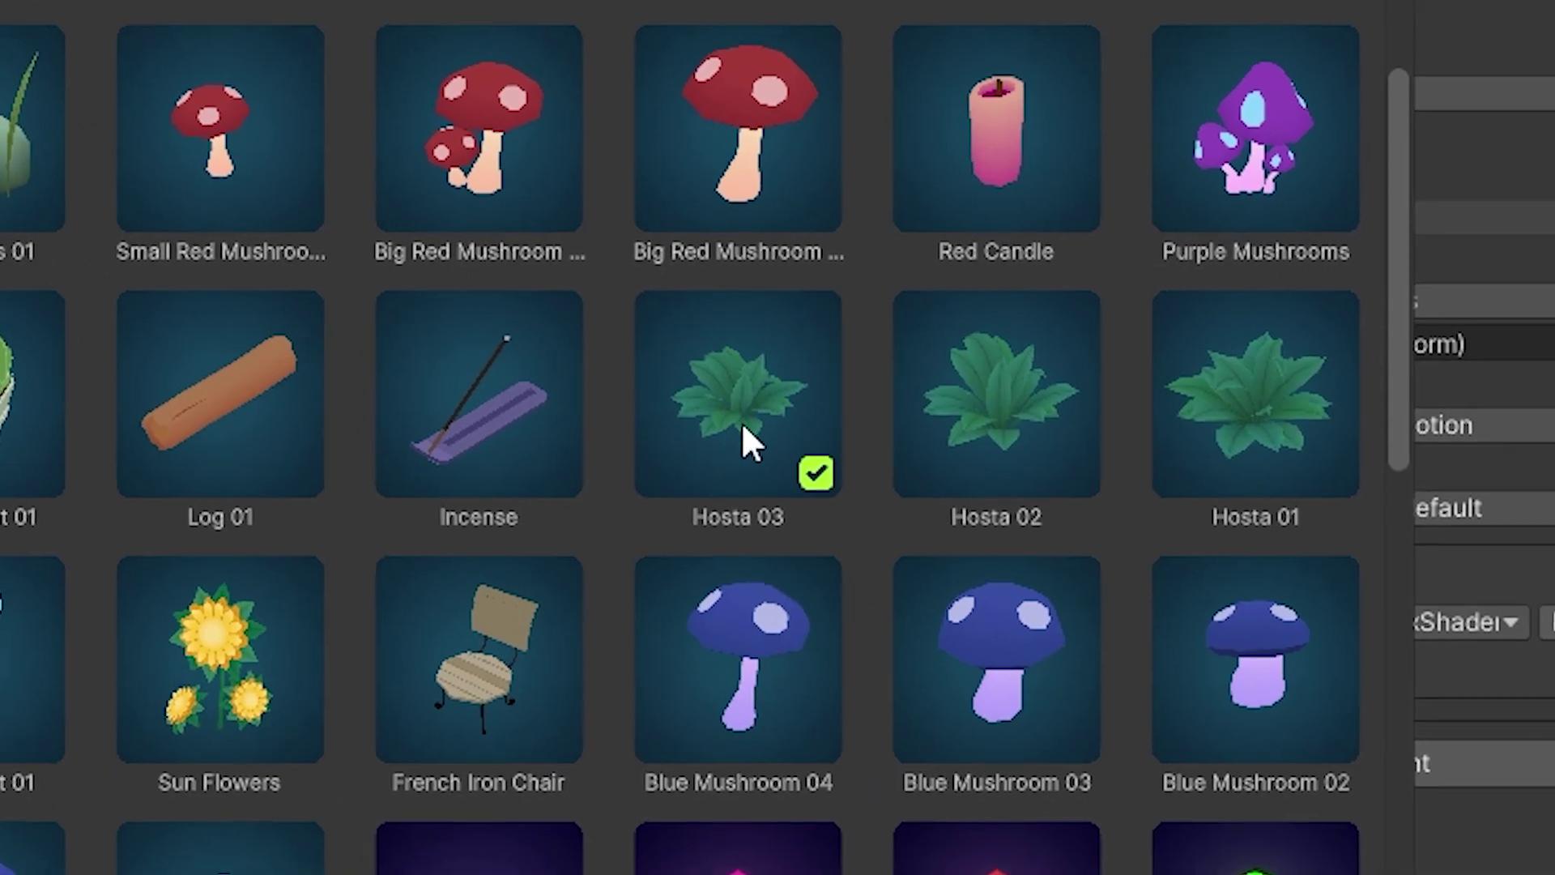
pyautogui.click(735, 421)
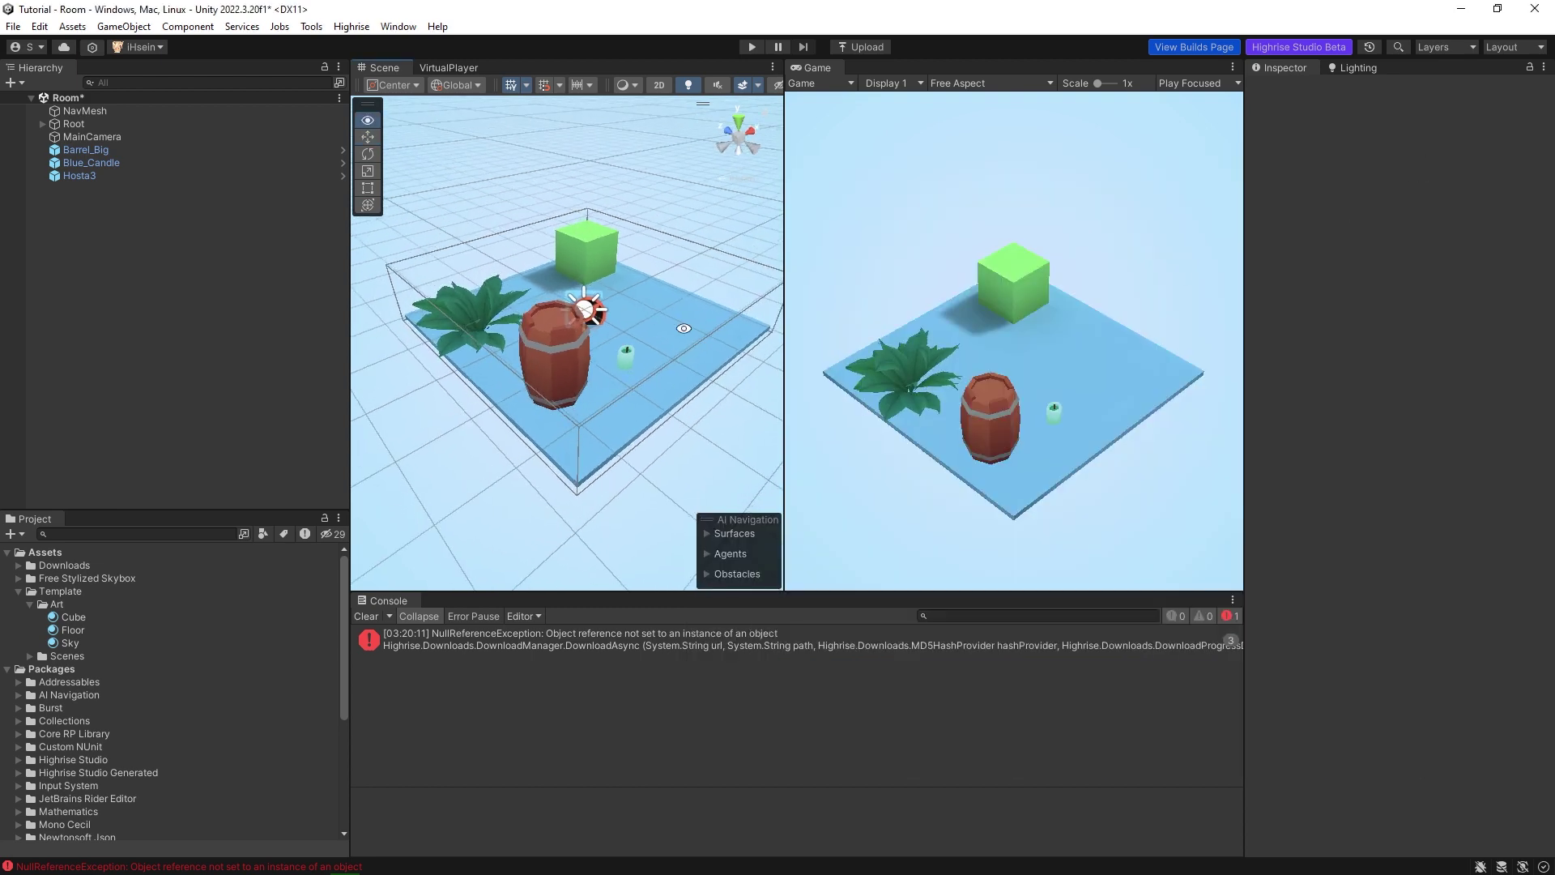
pyautogui.moveTo(683, 328); pyautogui.dragTo(681, 357, button='middle')
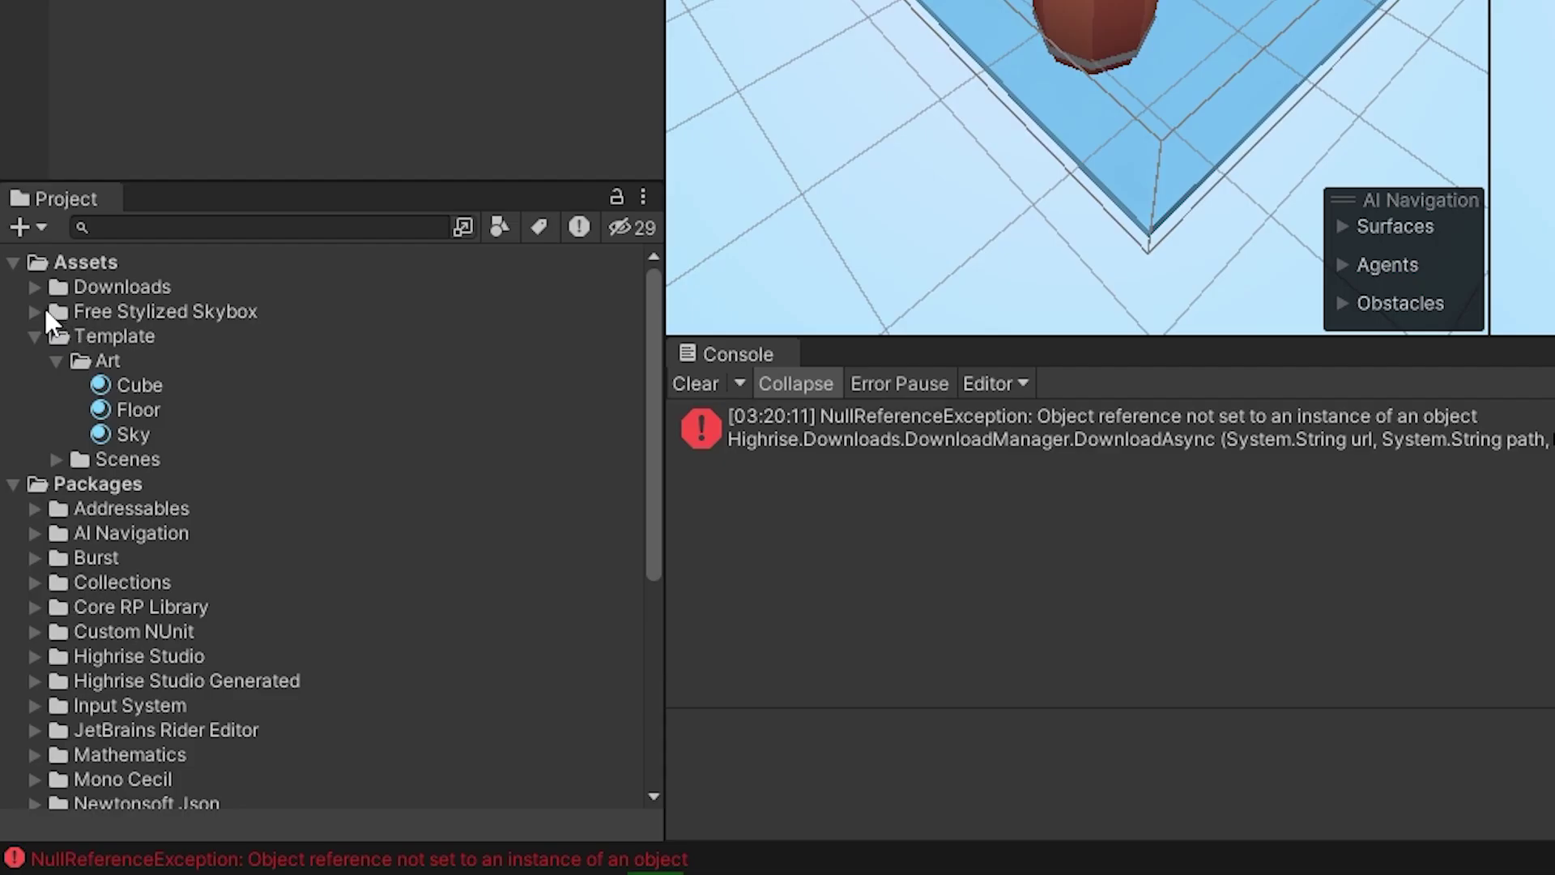
# Step: Expand Assets > Downloads > Barrel 01 in the Project panel
pyautogui.click(19, 565)
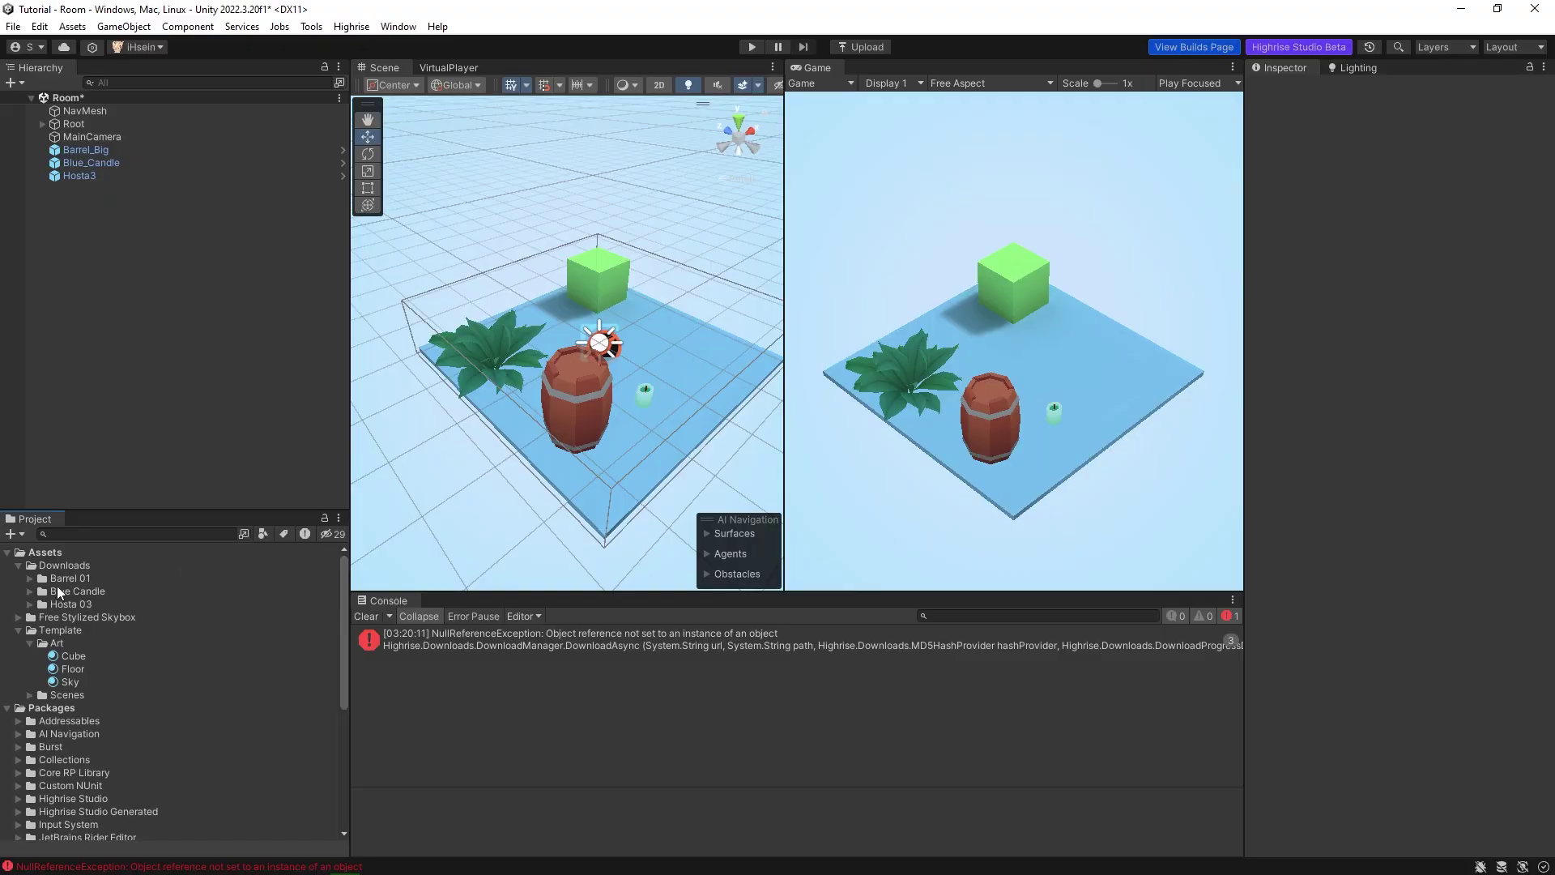
pyautogui.click(56, 311)
pyautogui.click(339, 520)
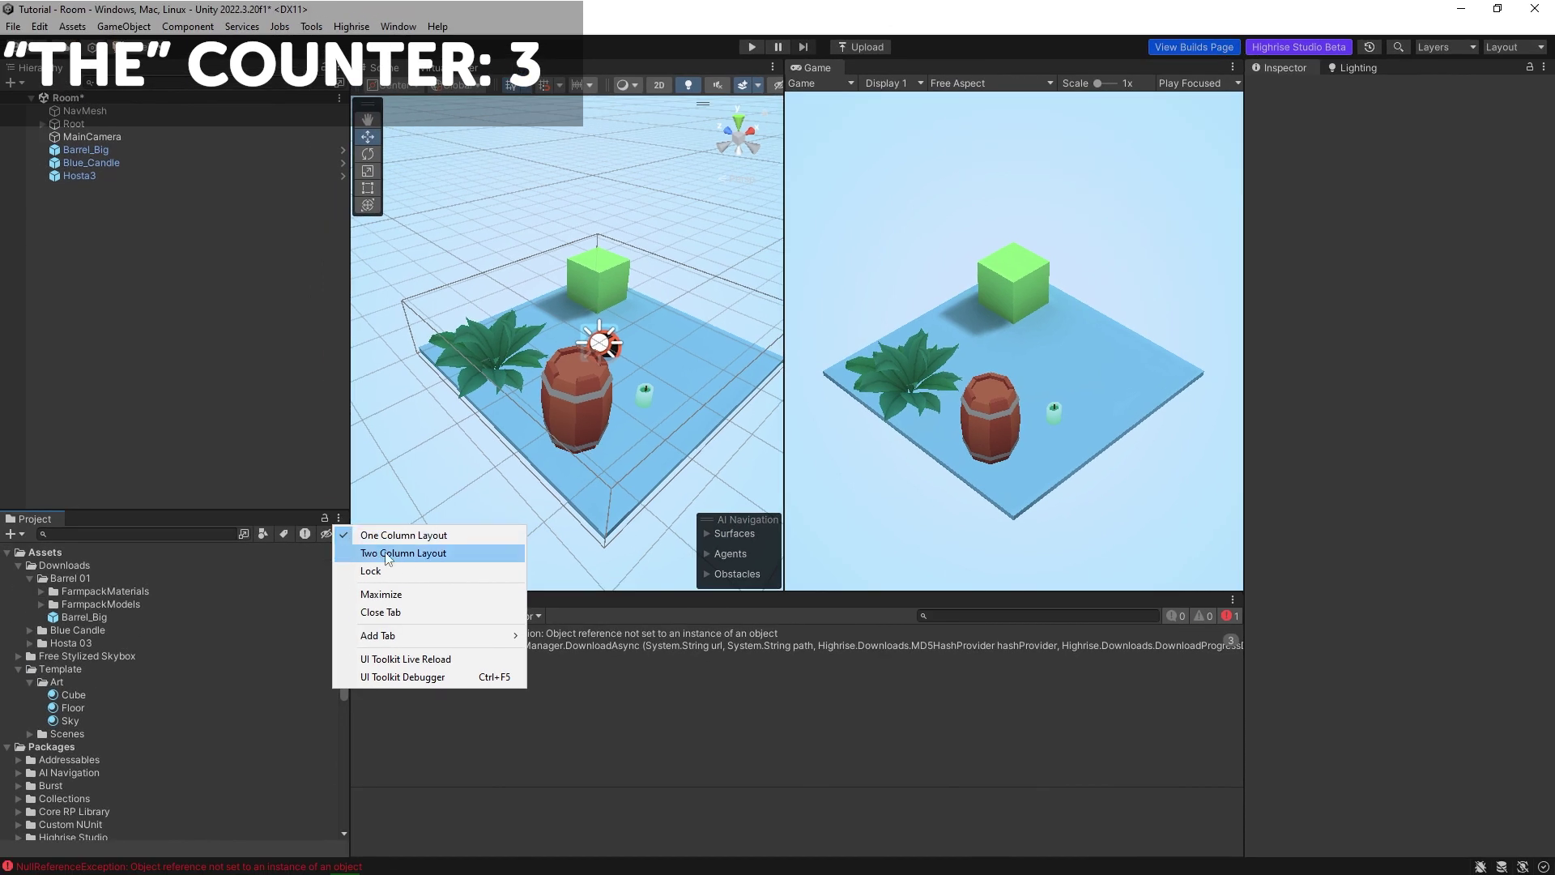
# Step: Switch the Project panel to Two Column Layout and open Barrel 01's FarmpackMaterials folder
pyautogui.click(403, 552)
pyautogui.moveTo(350, 559); pyautogui.dragTo(622, 559)
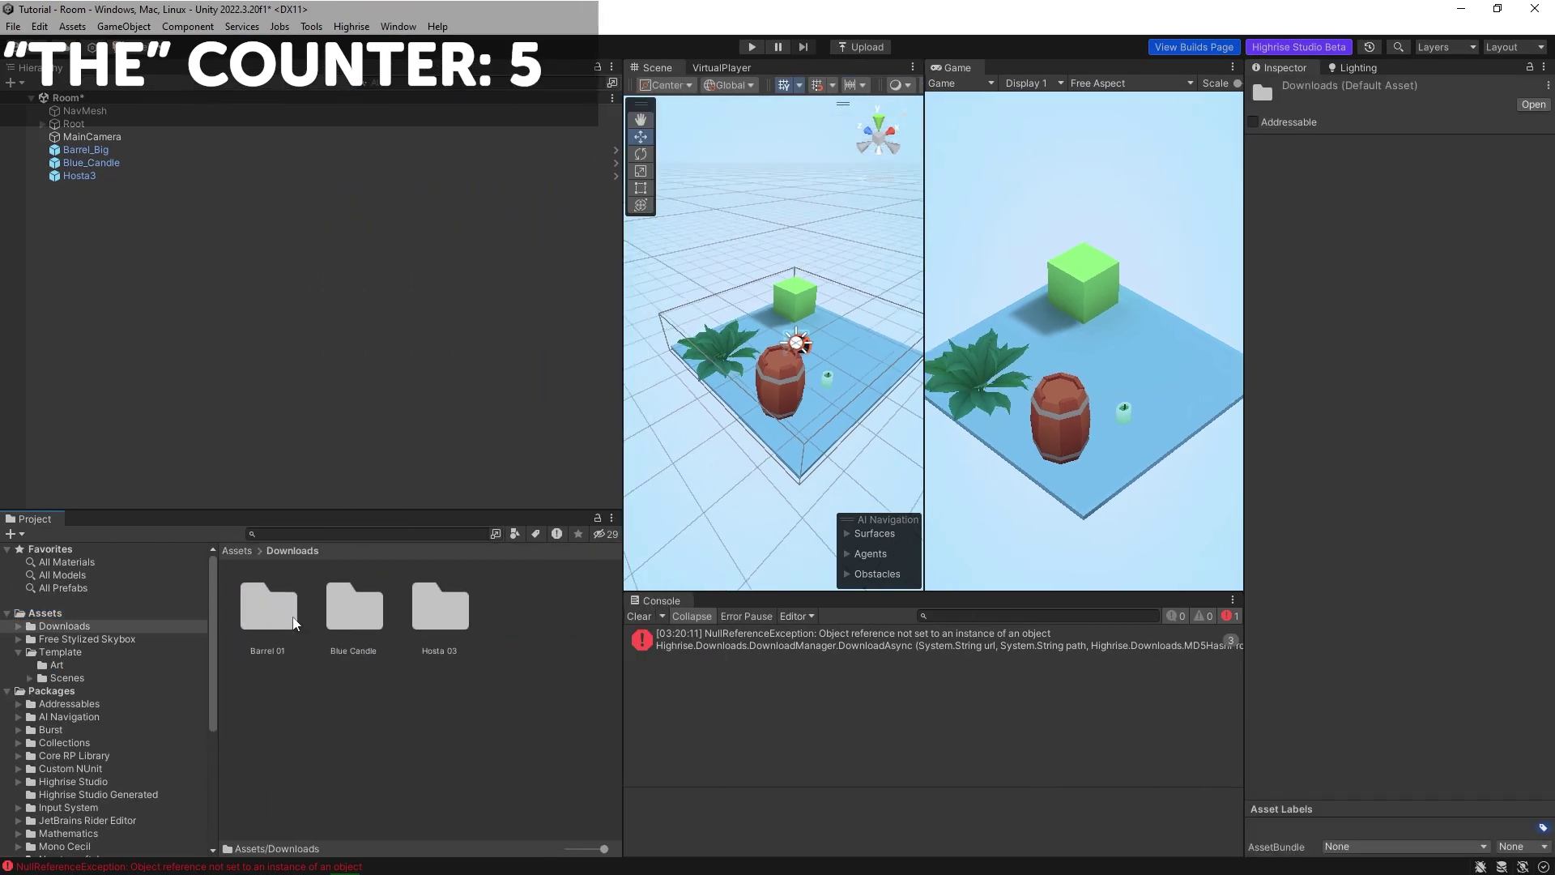
pyautogui.doubleClick(268, 608)
pyautogui.doubleClick(346, 609)
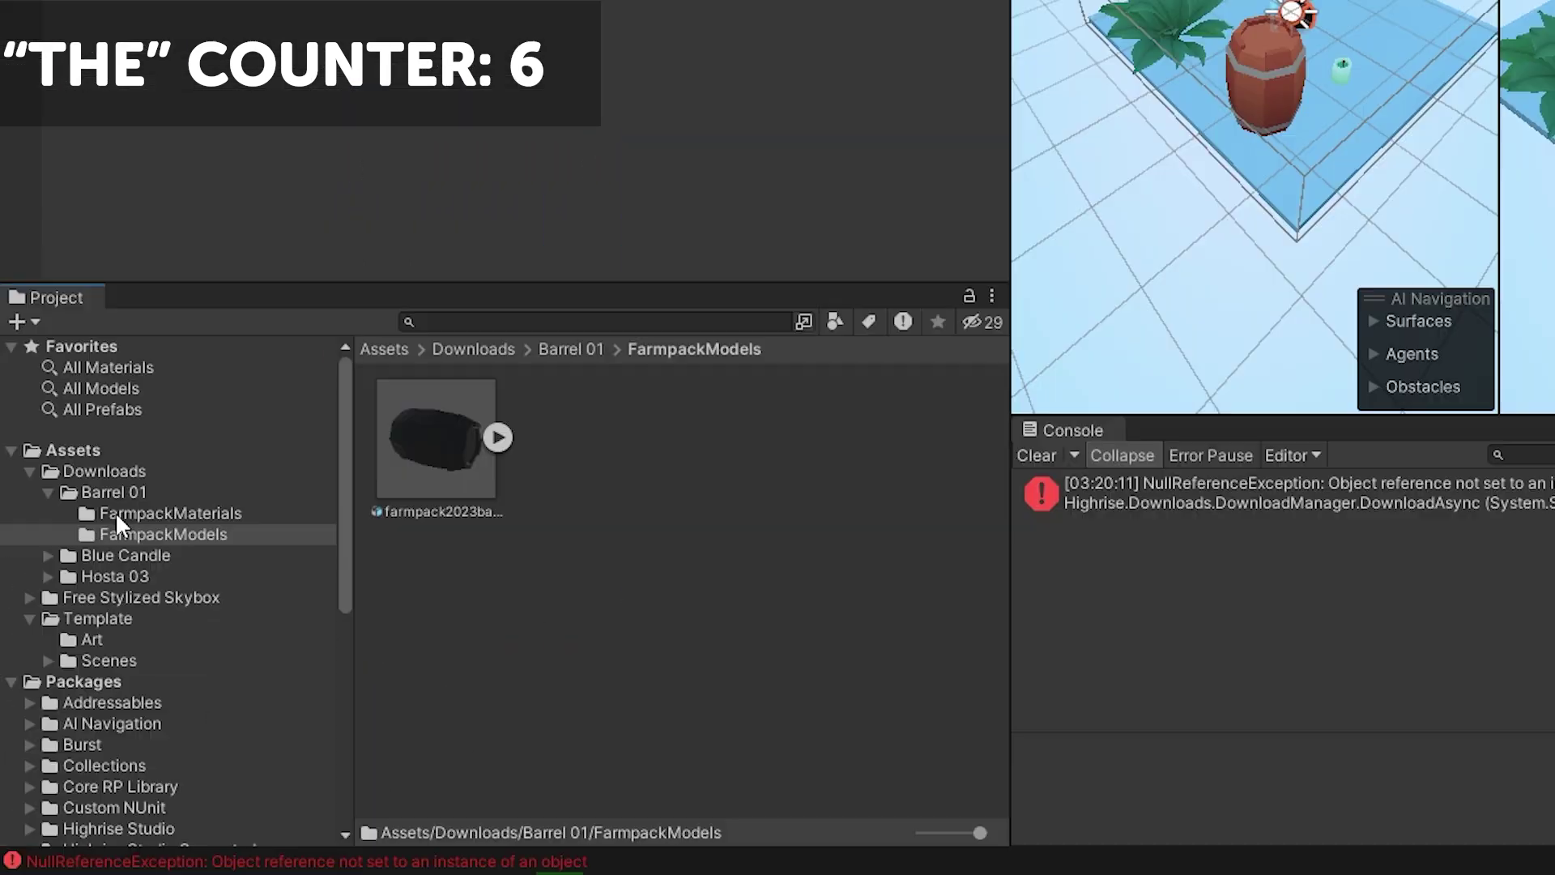
pyautogui.click(122, 513)
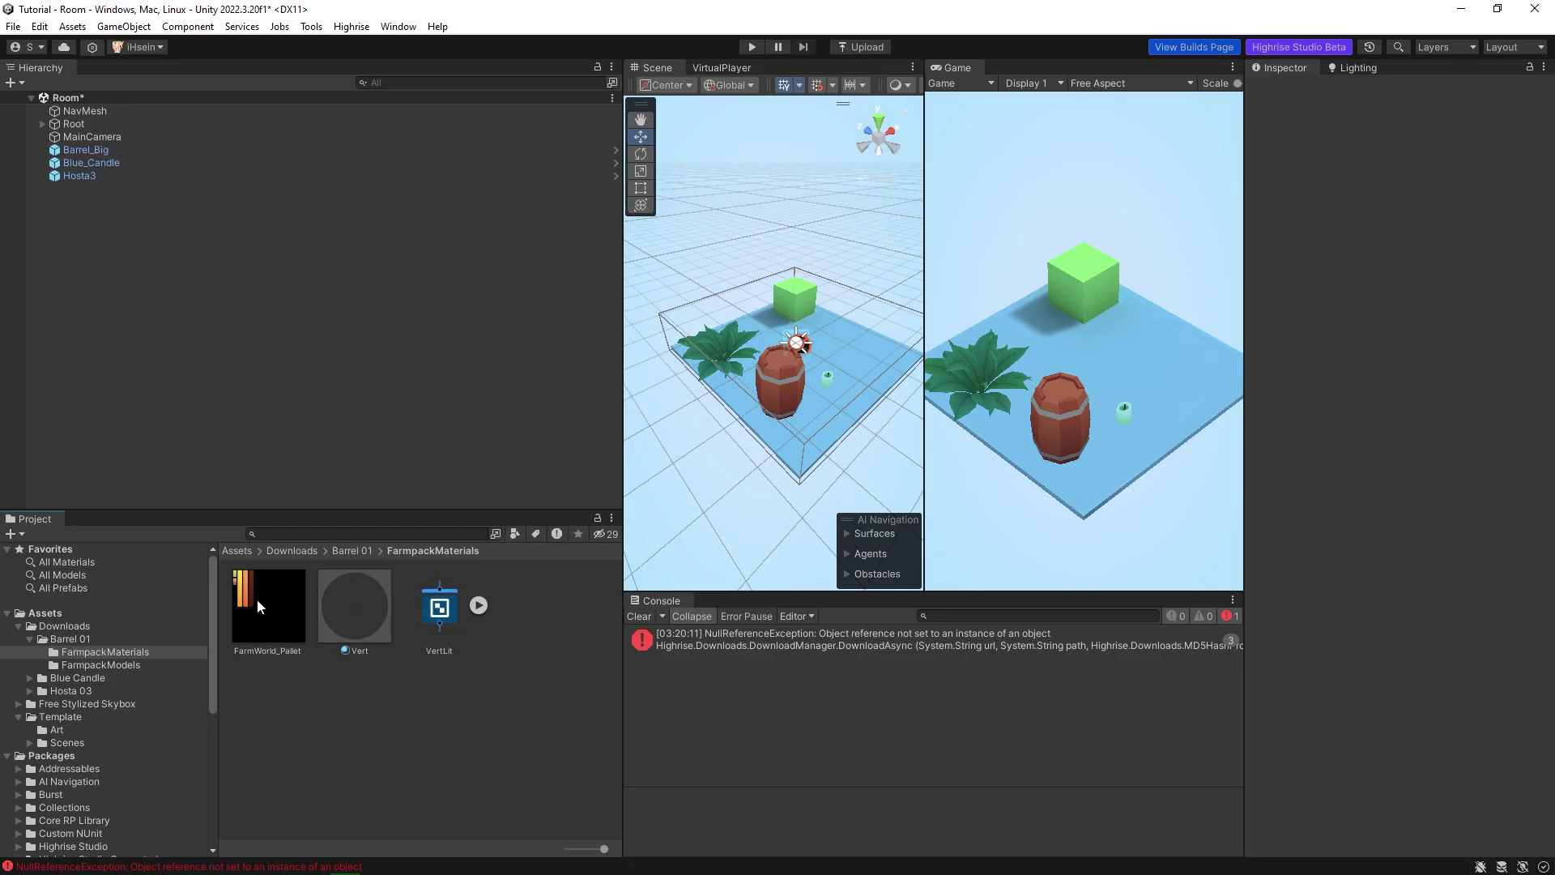
# Step: Inspect the FarmWorld_Pallet texture, then browse the farmpack barrel model in FarmpackModels
pyautogui.click(258, 606)
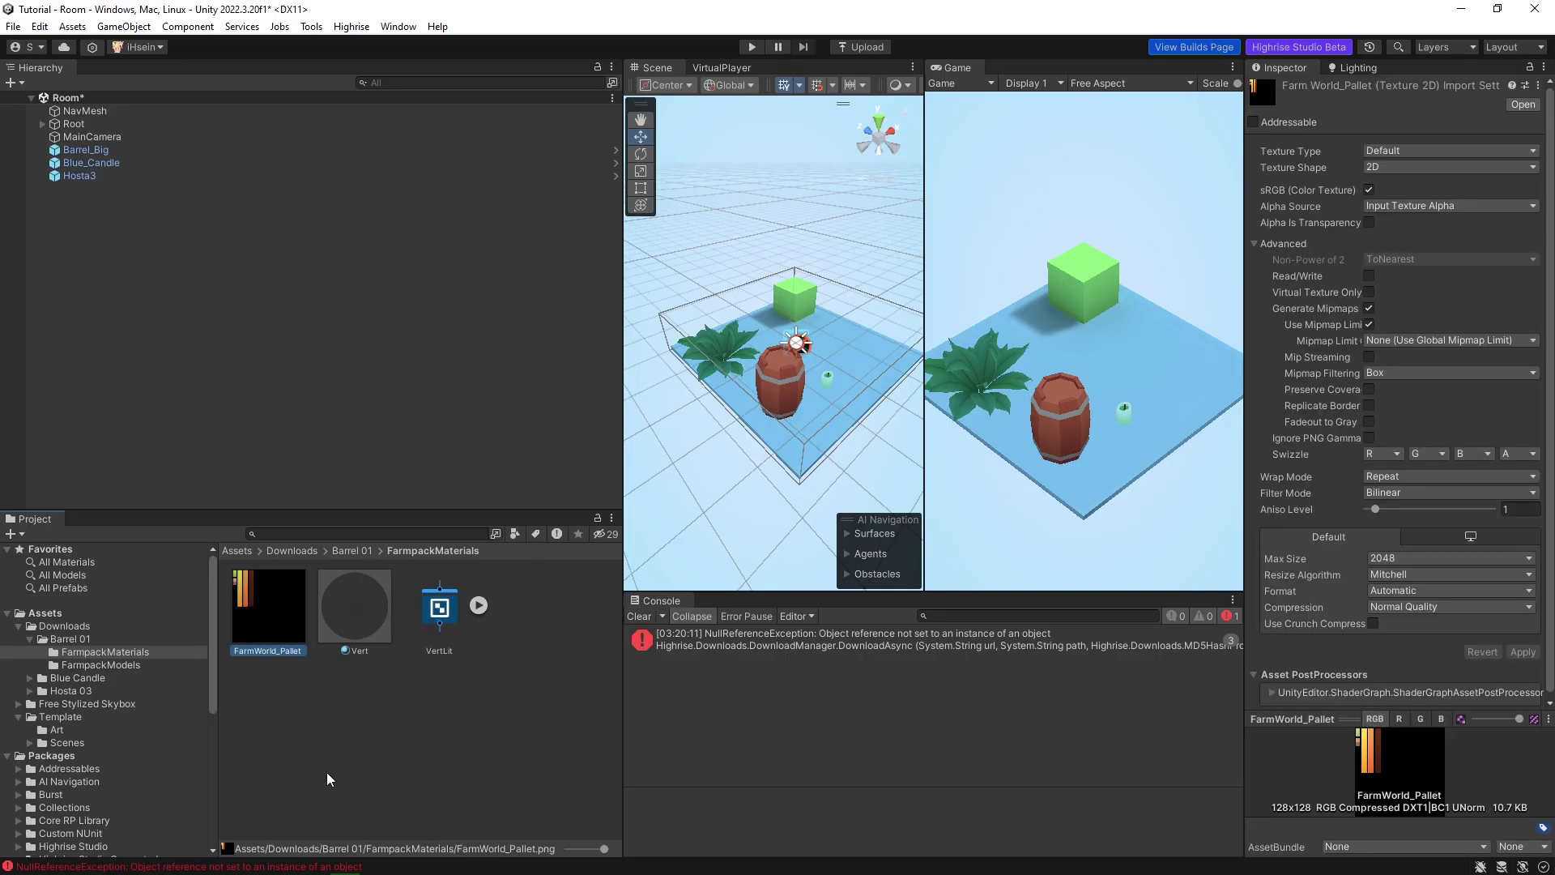
pyautogui.click(101, 664)
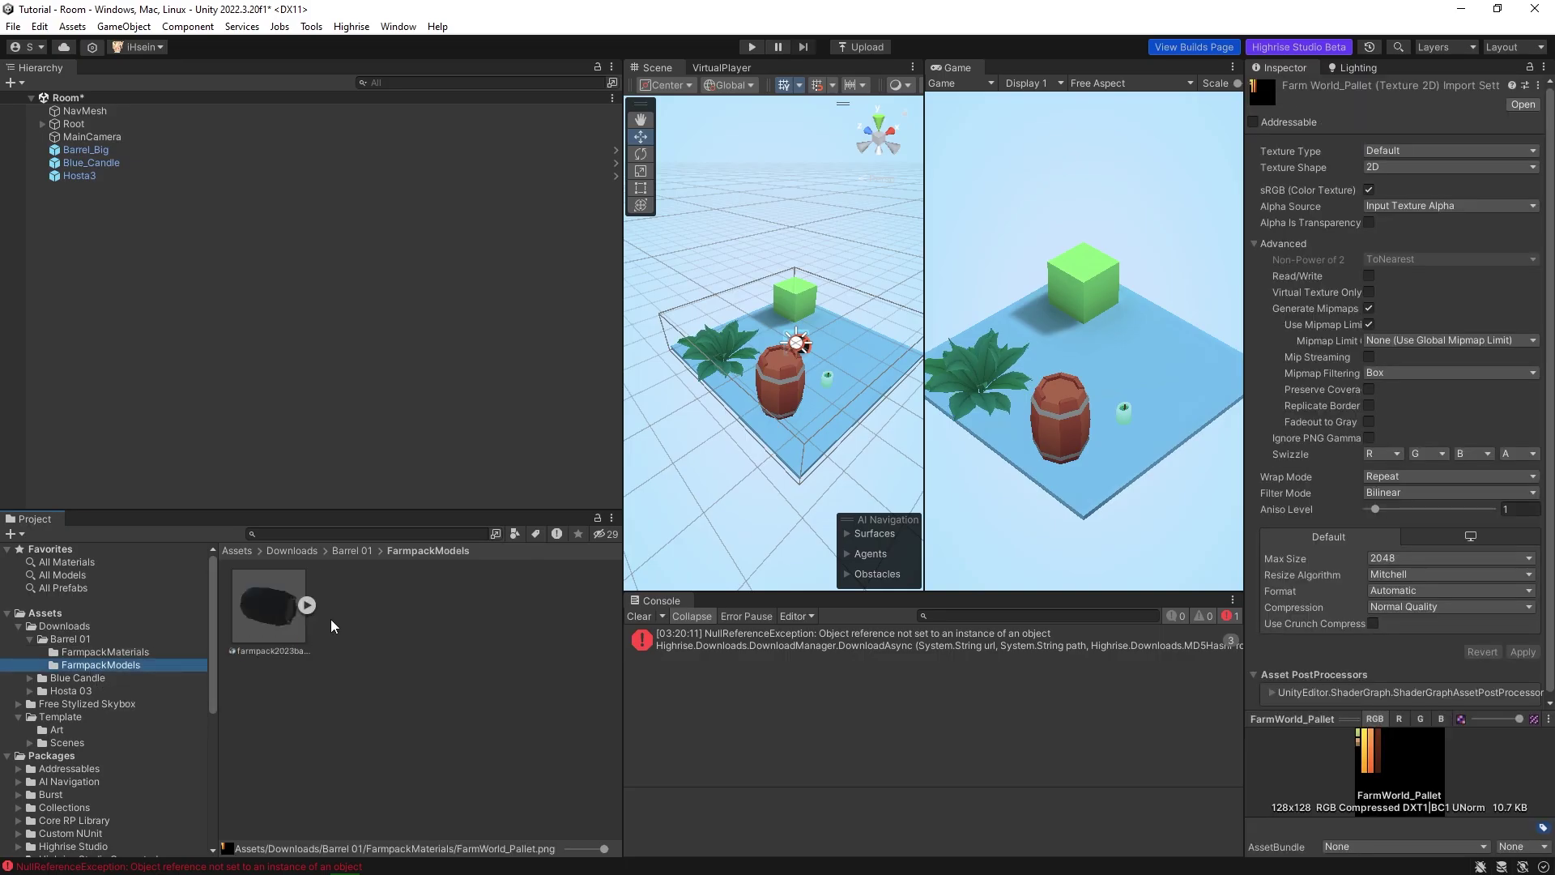
pyautogui.click(306, 605)
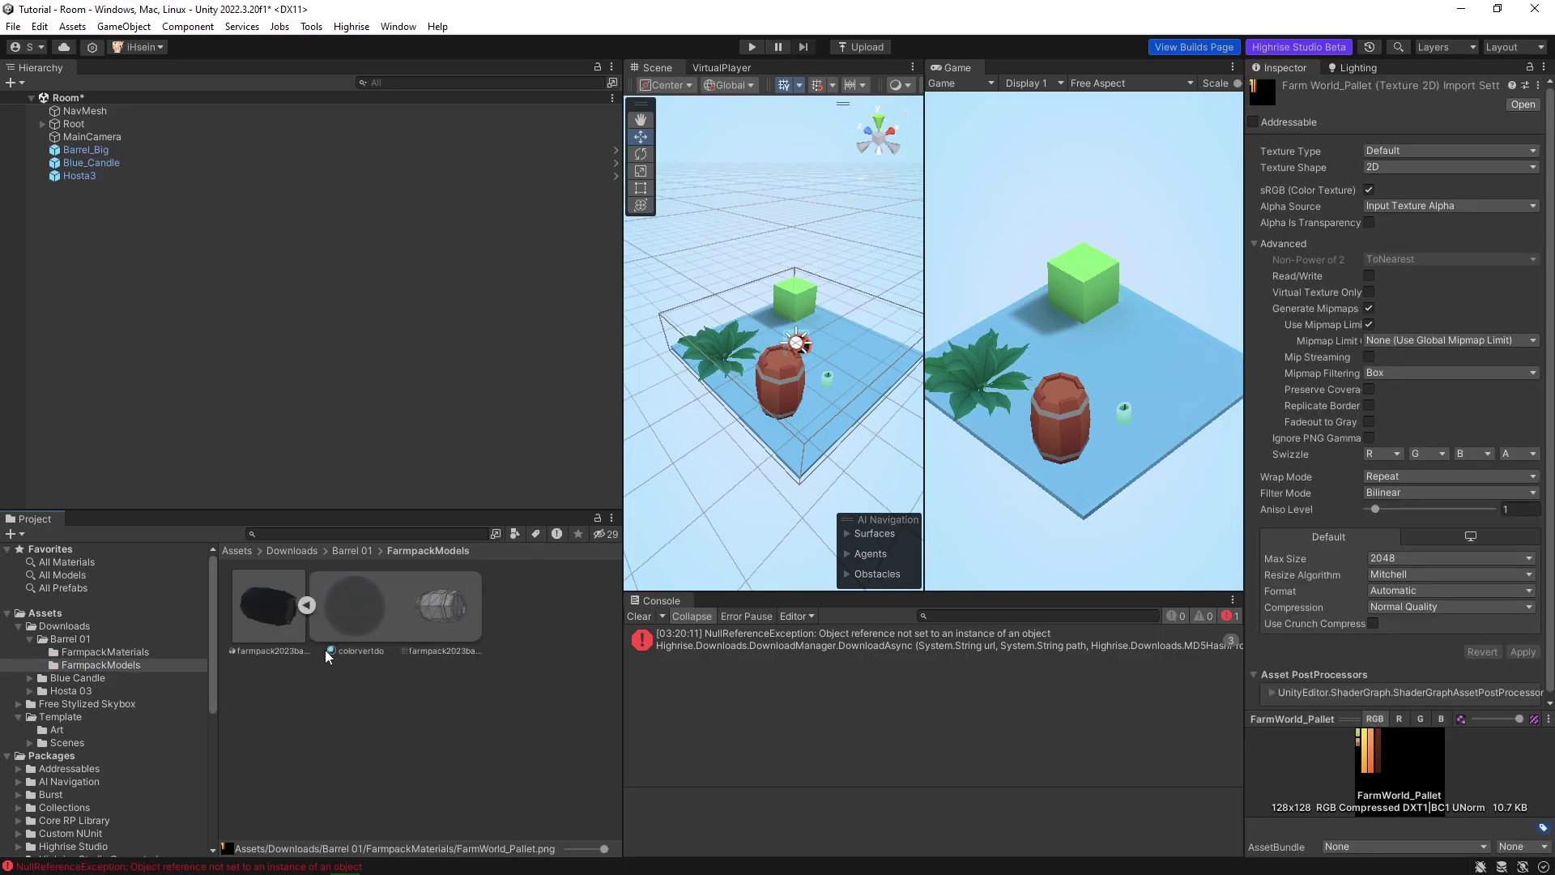
pyautogui.click(306, 605)
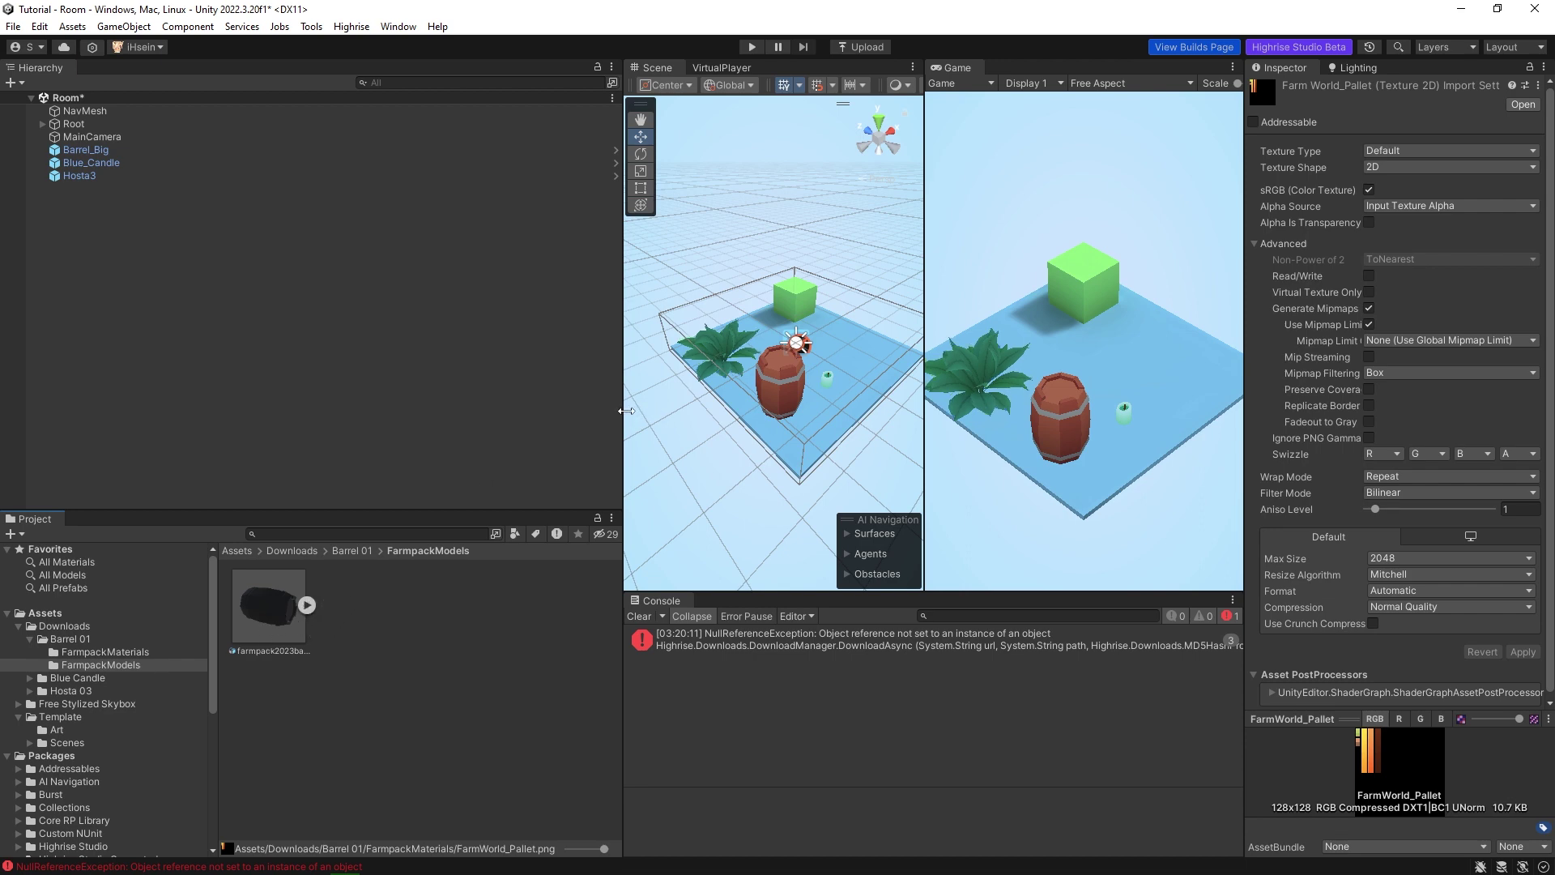
# Step: Widen the Scene view and clear the error from the Console
pyautogui.moveTo(624, 410); pyautogui.dragTo(491, 410)
pyautogui.keyDown('alt'); pyautogui.moveTo(672, 380); pyautogui.dragTo(712, 446); pyautogui.keyUp('alt')
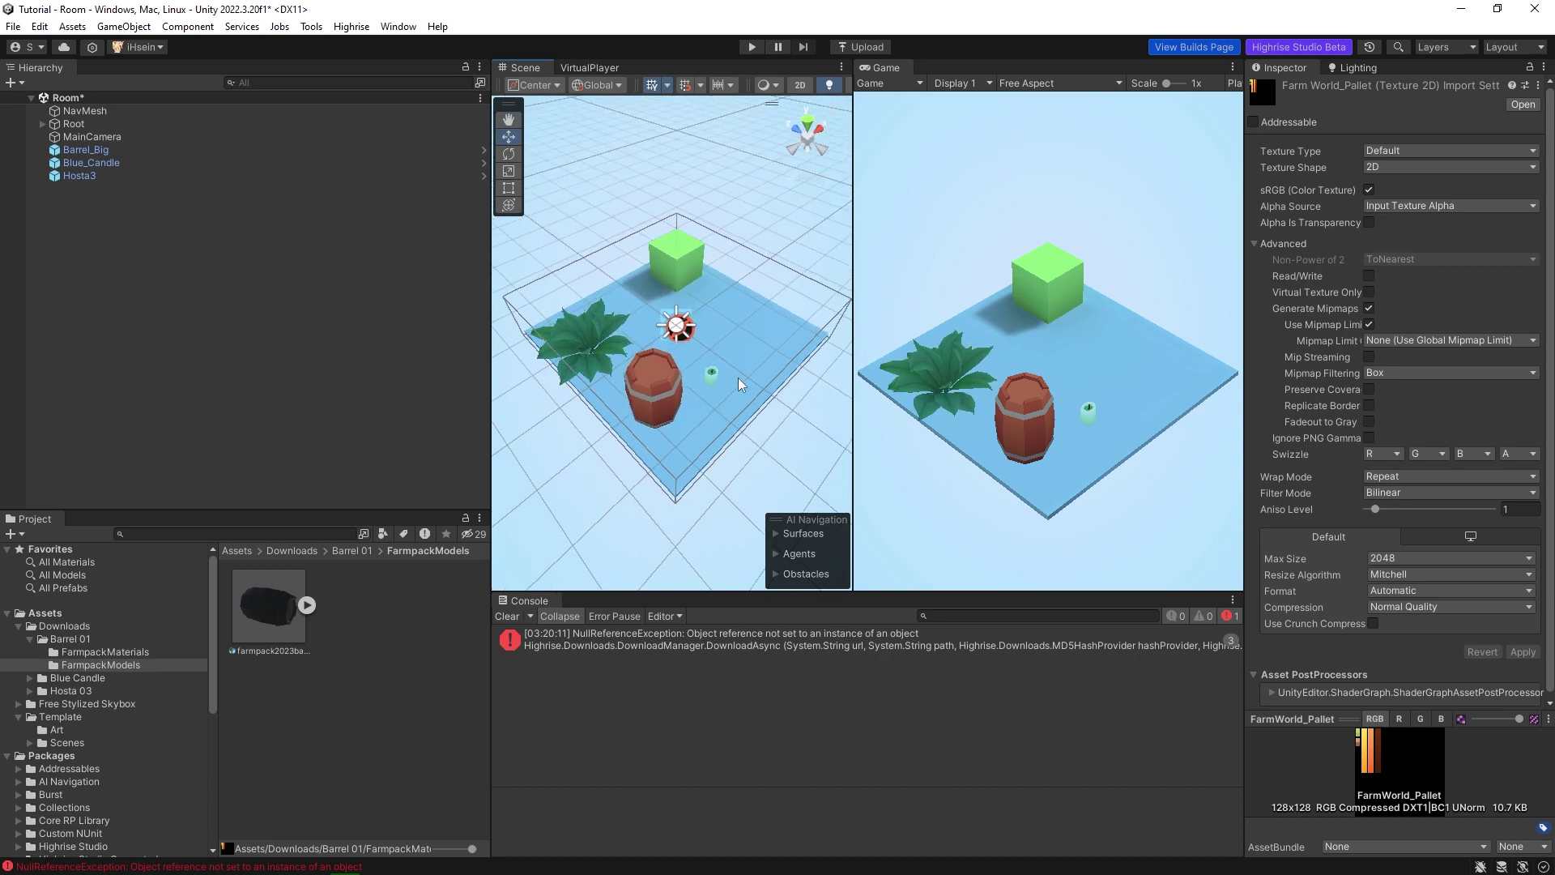
pyautogui.click(507, 616)
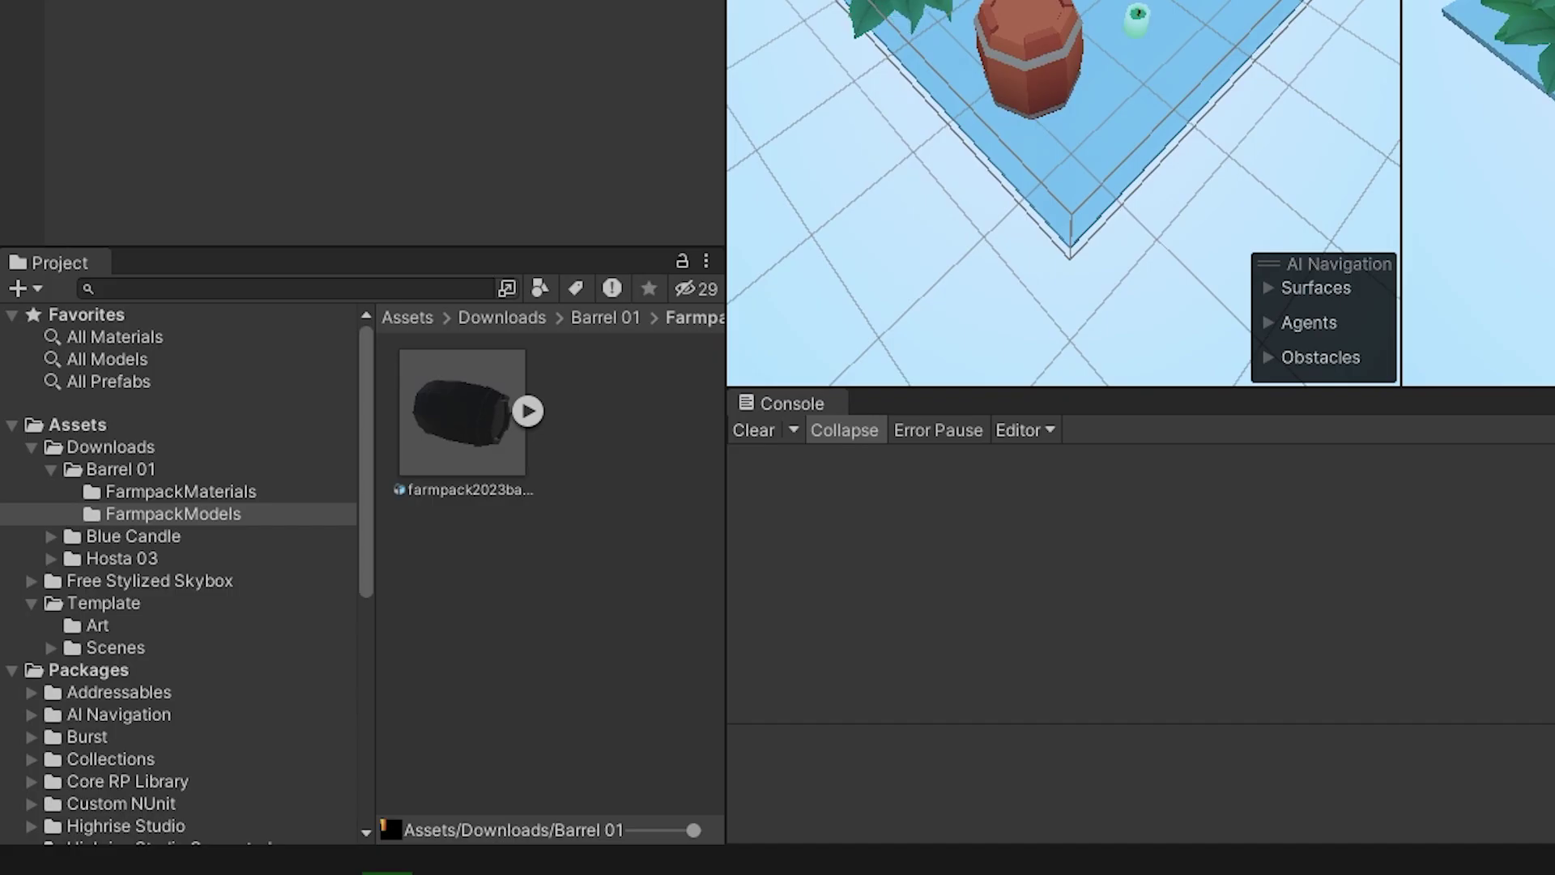
# Step: Return the Project panel to a one-column tree and close the VirtualPlayer view
pyautogui.moveTo(723, 75); pyautogui.dragTo(657, 71)
pyautogui.click(640, 261)
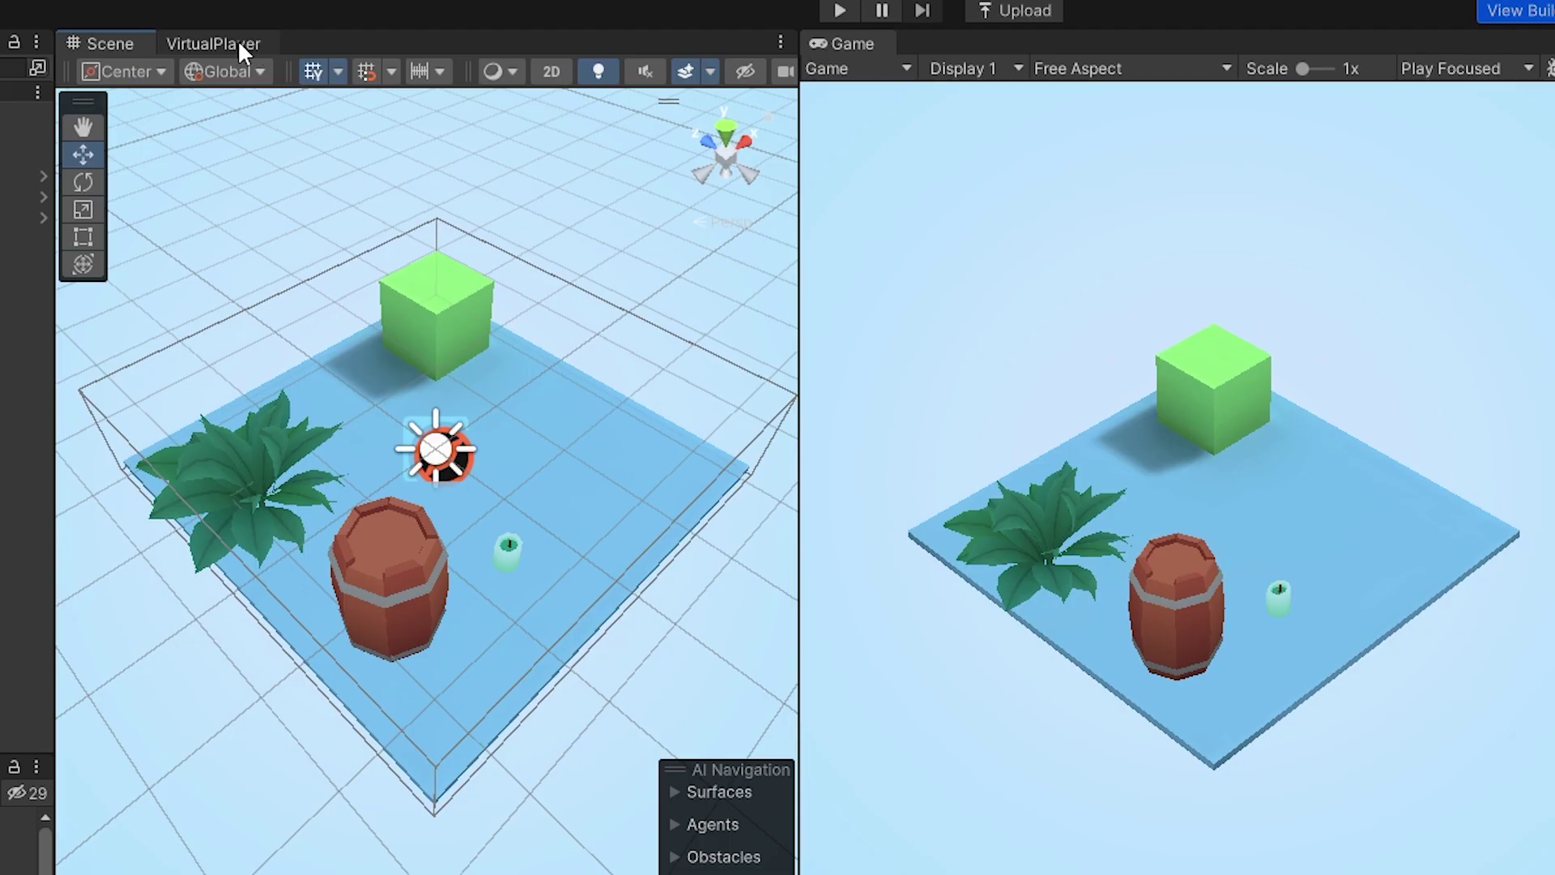
pyautogui.click(372, 69)
pyautogui.rightClick(370, 69)
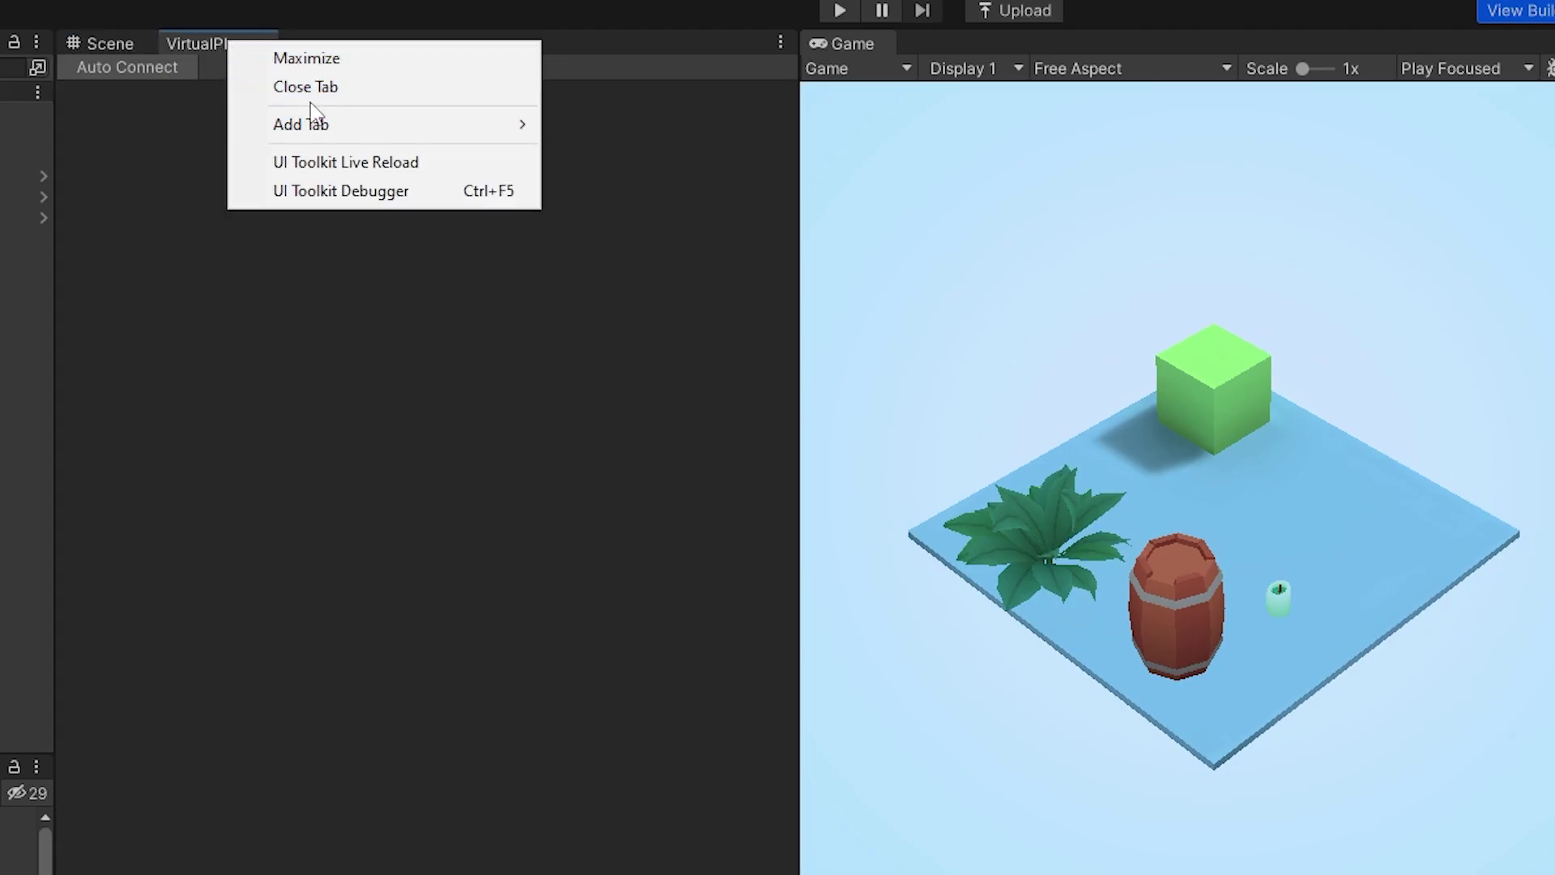
pyautogui.click(259, 88)
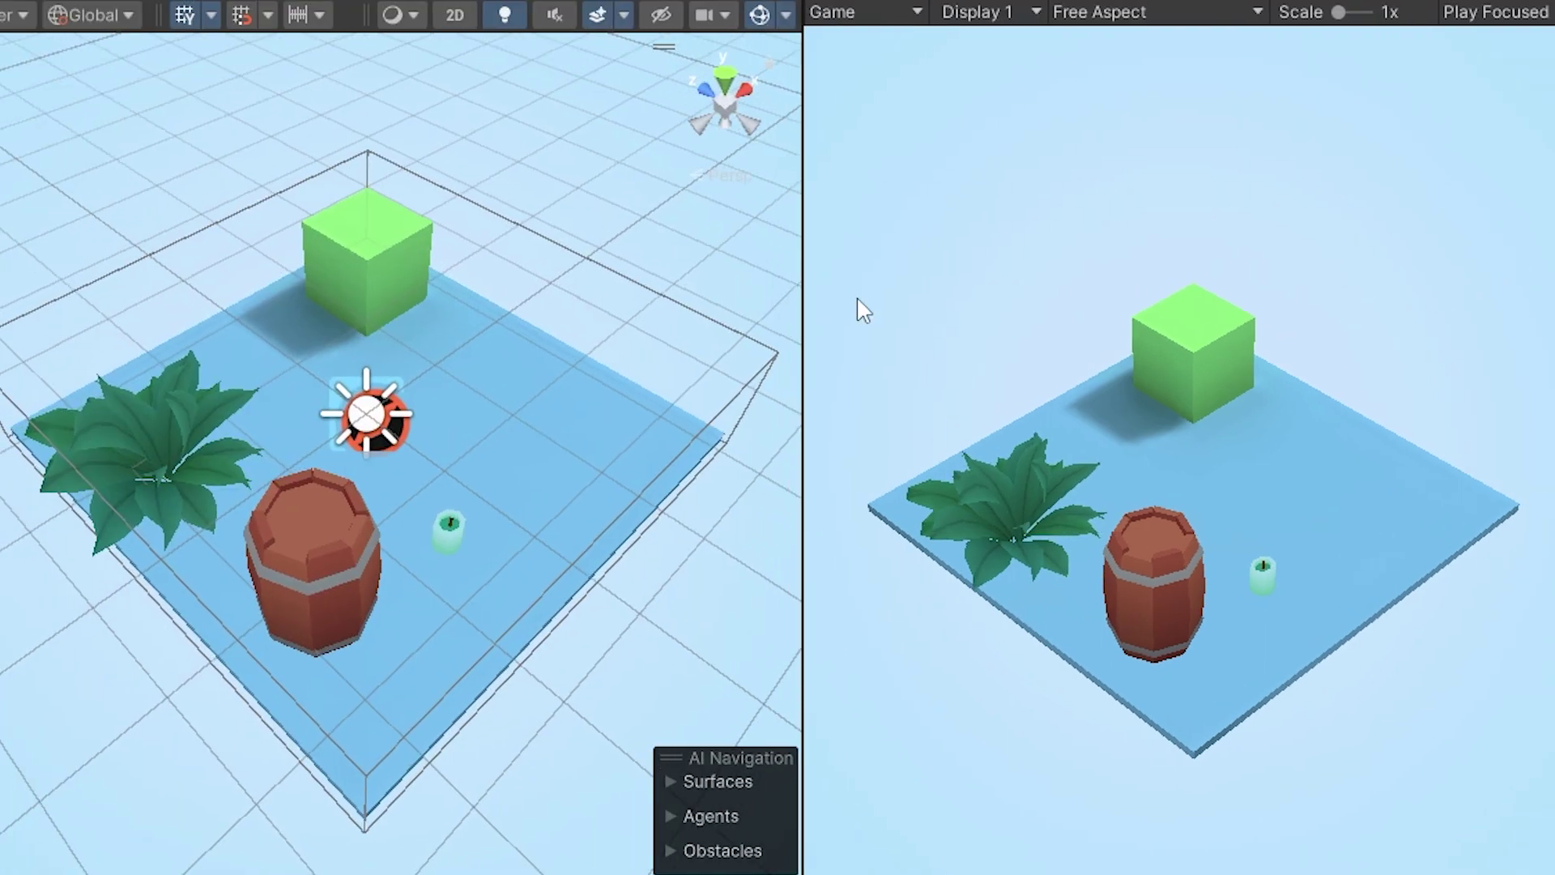
# Step: Widen the Scene view over the Game view and orbit to a level view of the barrel
pyautogui.moveTo(801, 304); pyautogui.dragTo(1208, 304)
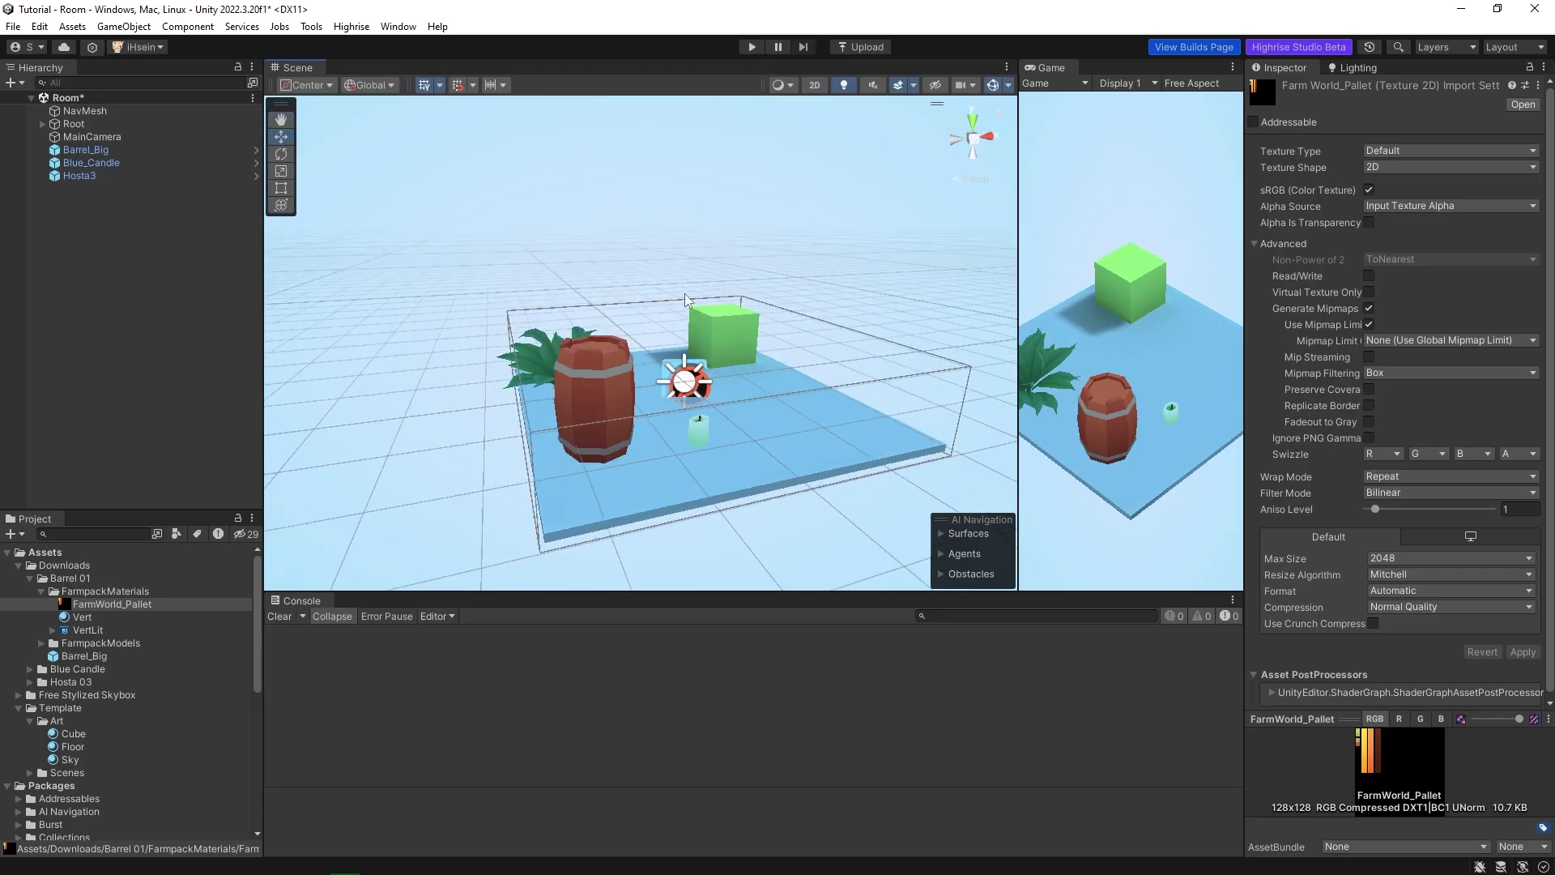
pyautogui.moveTo(760, 305)
pyautogui.keyDown('alt'); pyautogui.mouseDown()
pyautogui.moveTo(639, 258)
pyautogui.moveTo(766, 325)
pyautogui.mouseUp(); pyautogui.keyUp('alt')
pyautogui.moveTo(766, 324); pyautogui.dragTo(340, 386, button='right')
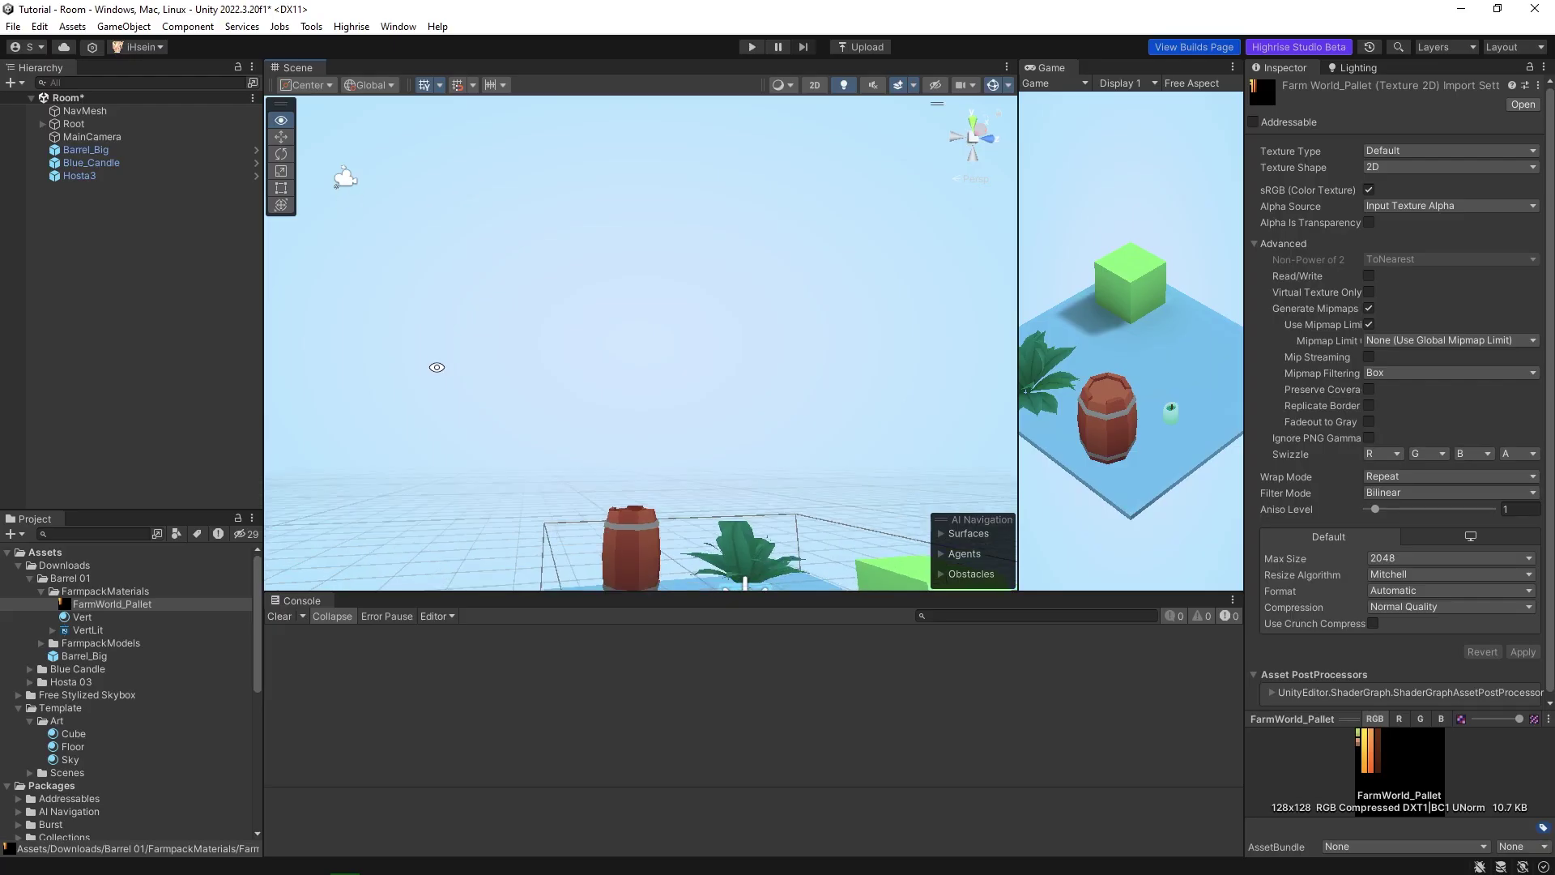
pyautogui.keyDown('alt'); pyautogui.moveTo(340, 386); pyautogui.dragTo(671, 440); pyautogui.keyUp('alt')
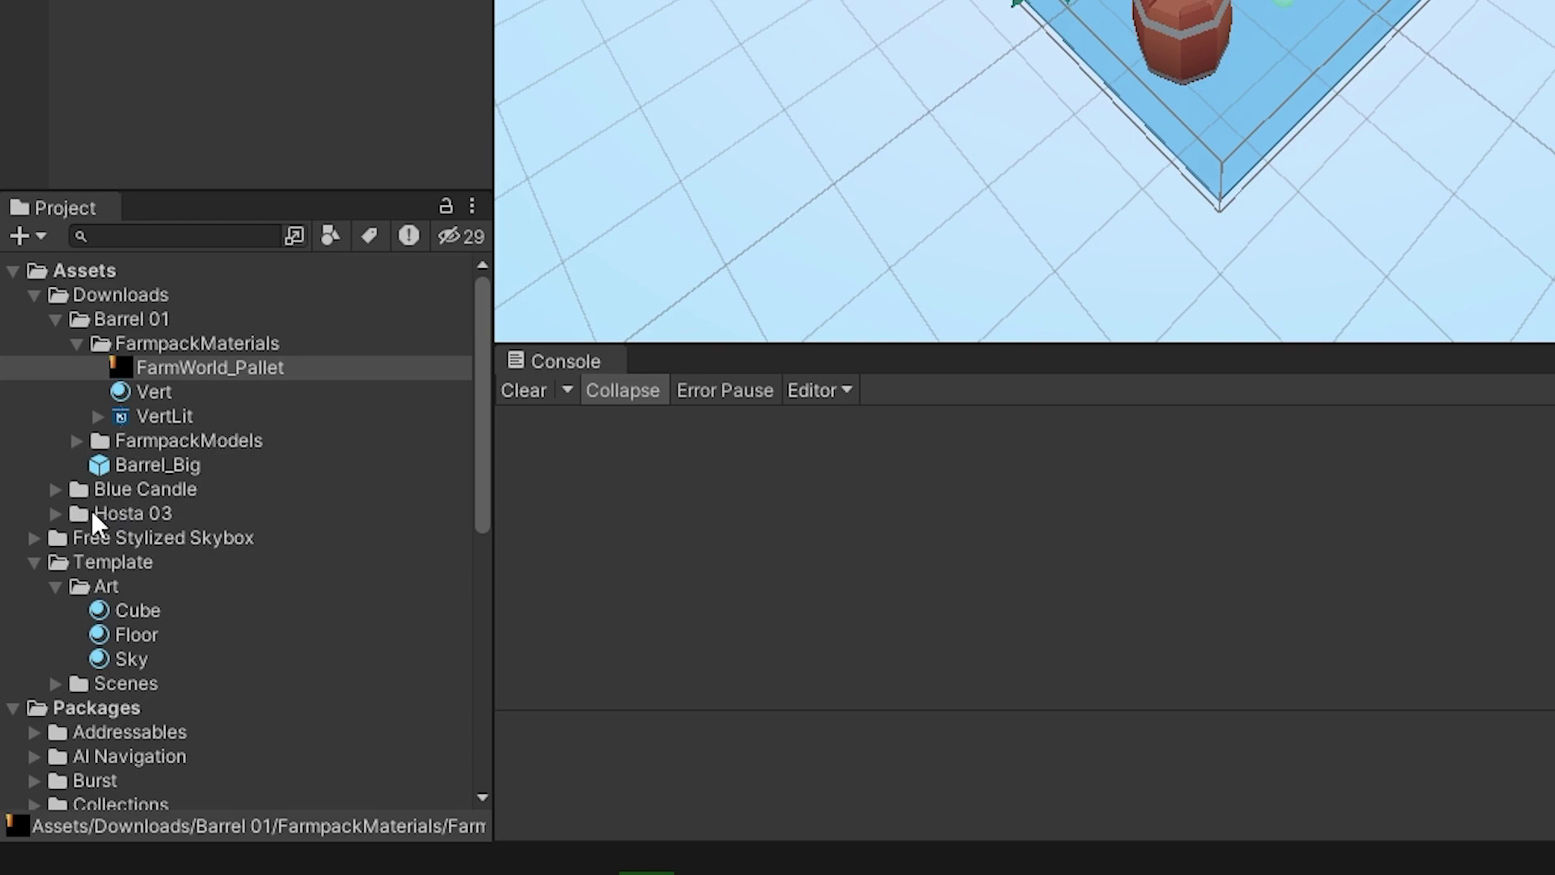
pyautogui.scroll(-2, 95, 502)
# Step: Collapse Downloads and expand Free Stylized Skybox > CubeMap to list its six materials and six textures
pyautogui.scroll(2, 99, 526)
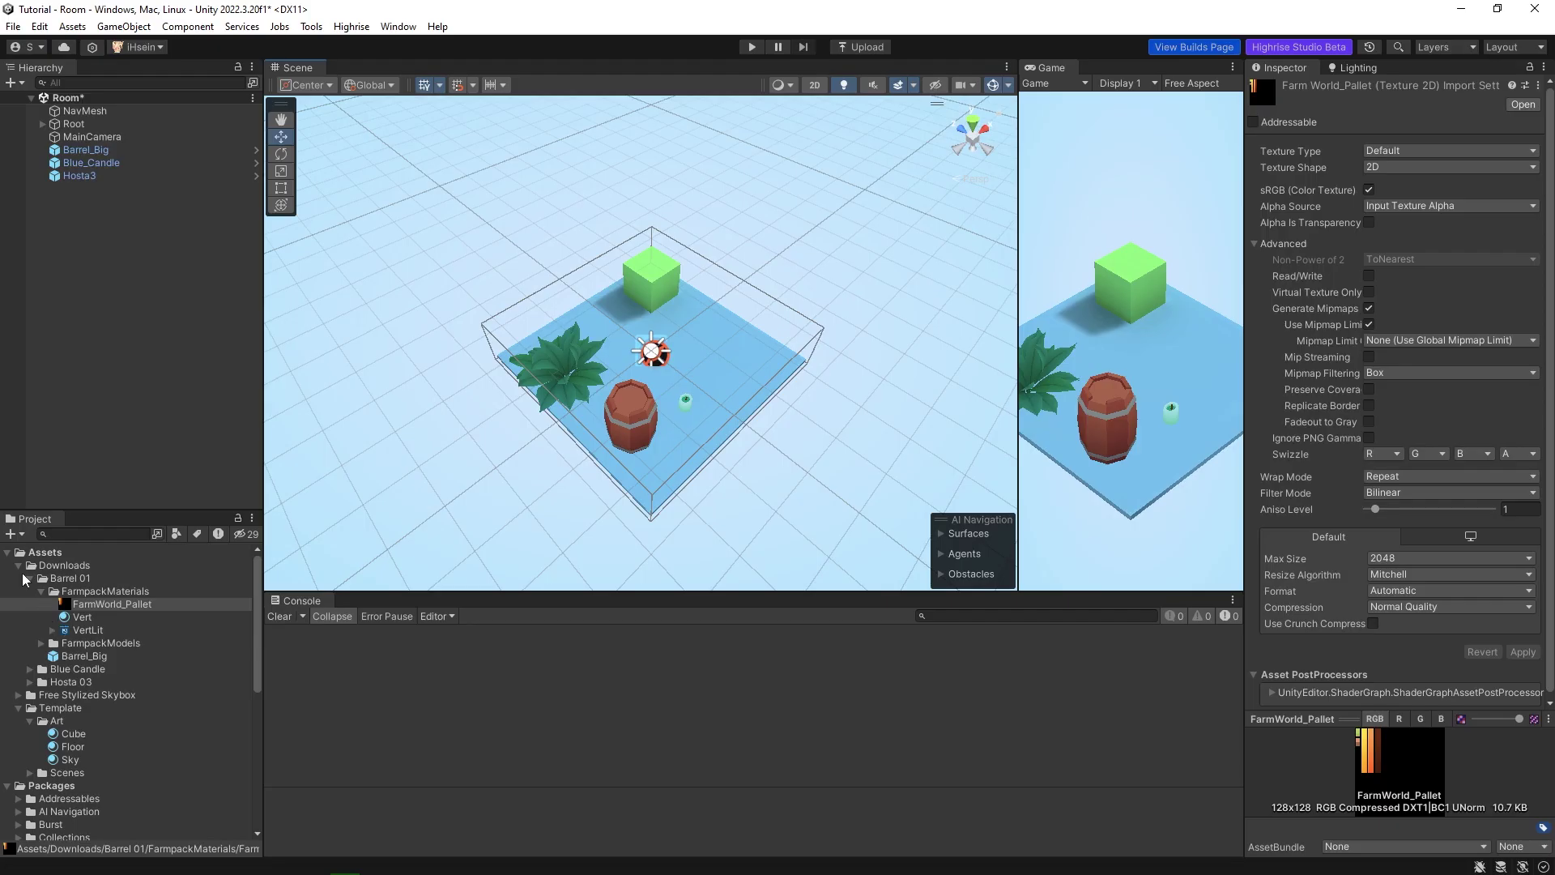
pyautogui.click(34, 294)
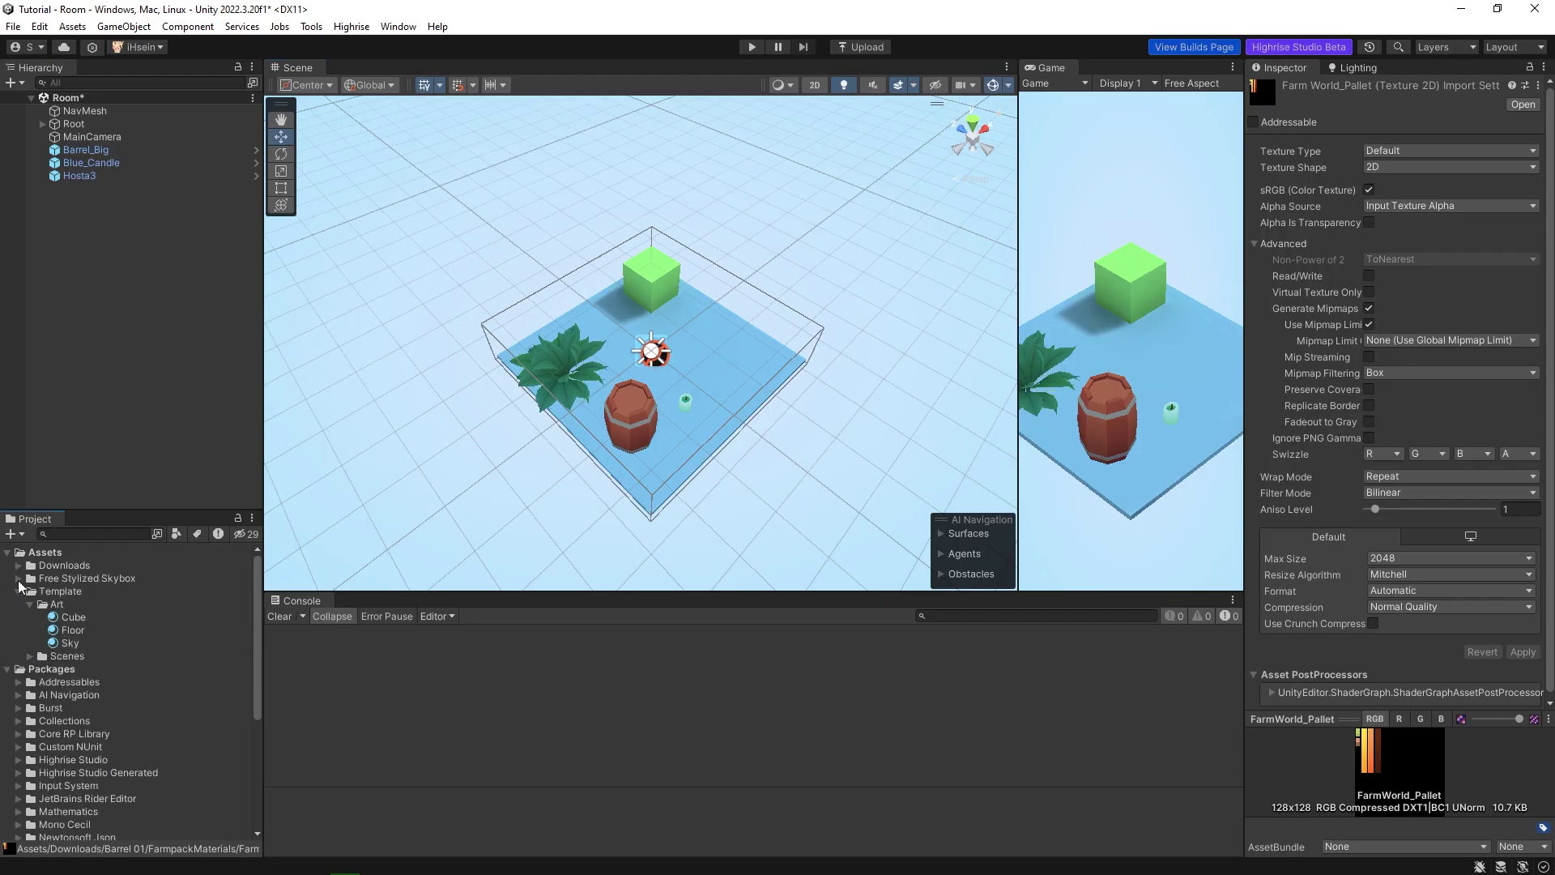
pyautogui.click(19, 579)
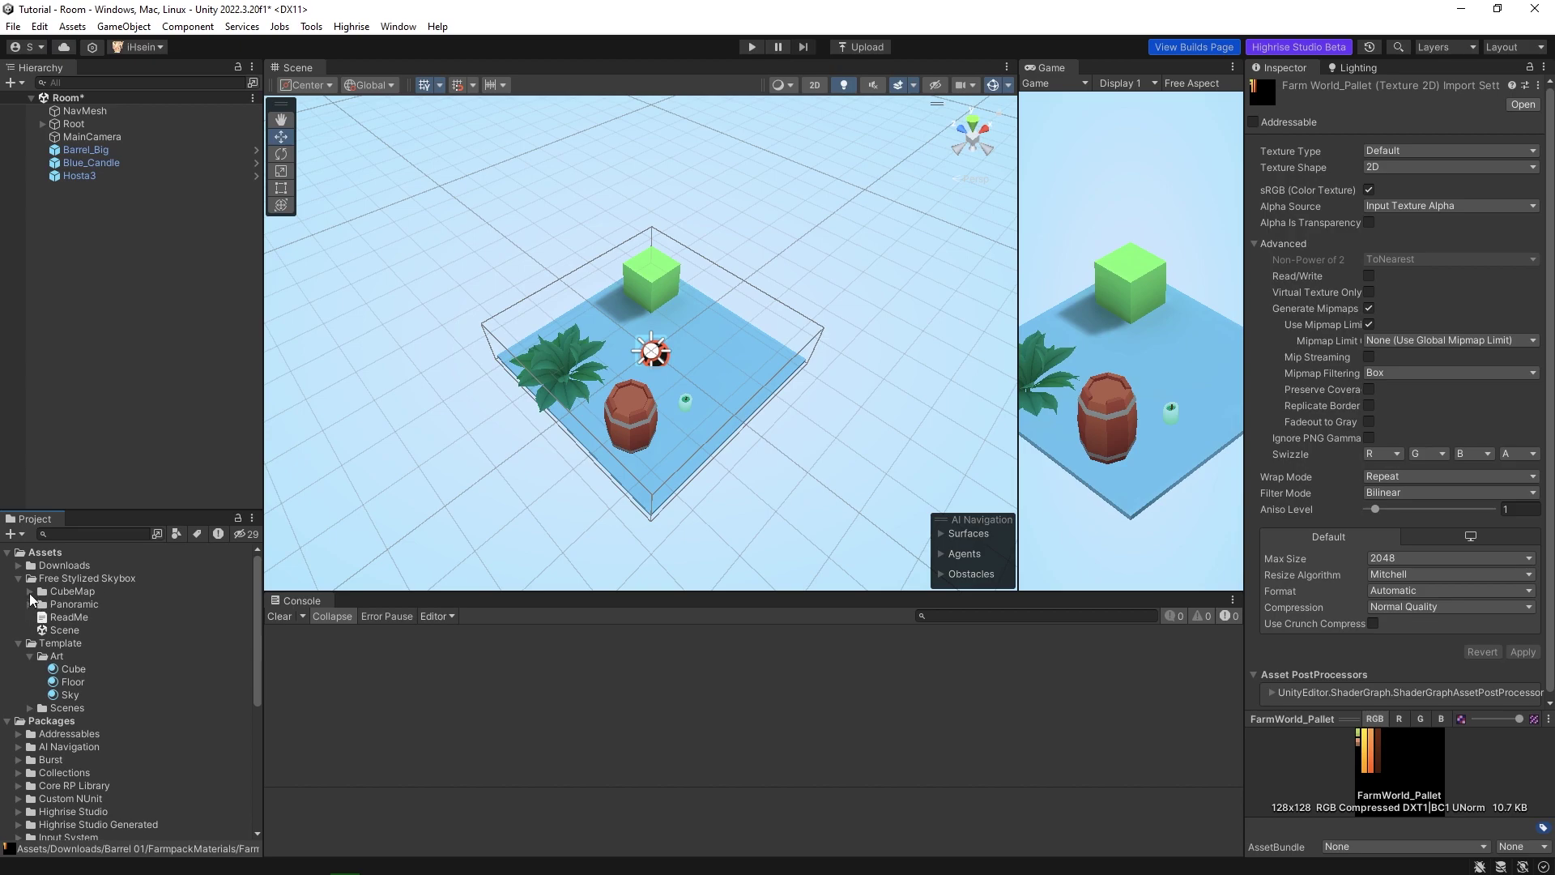
pyautogui.click(30, 591)
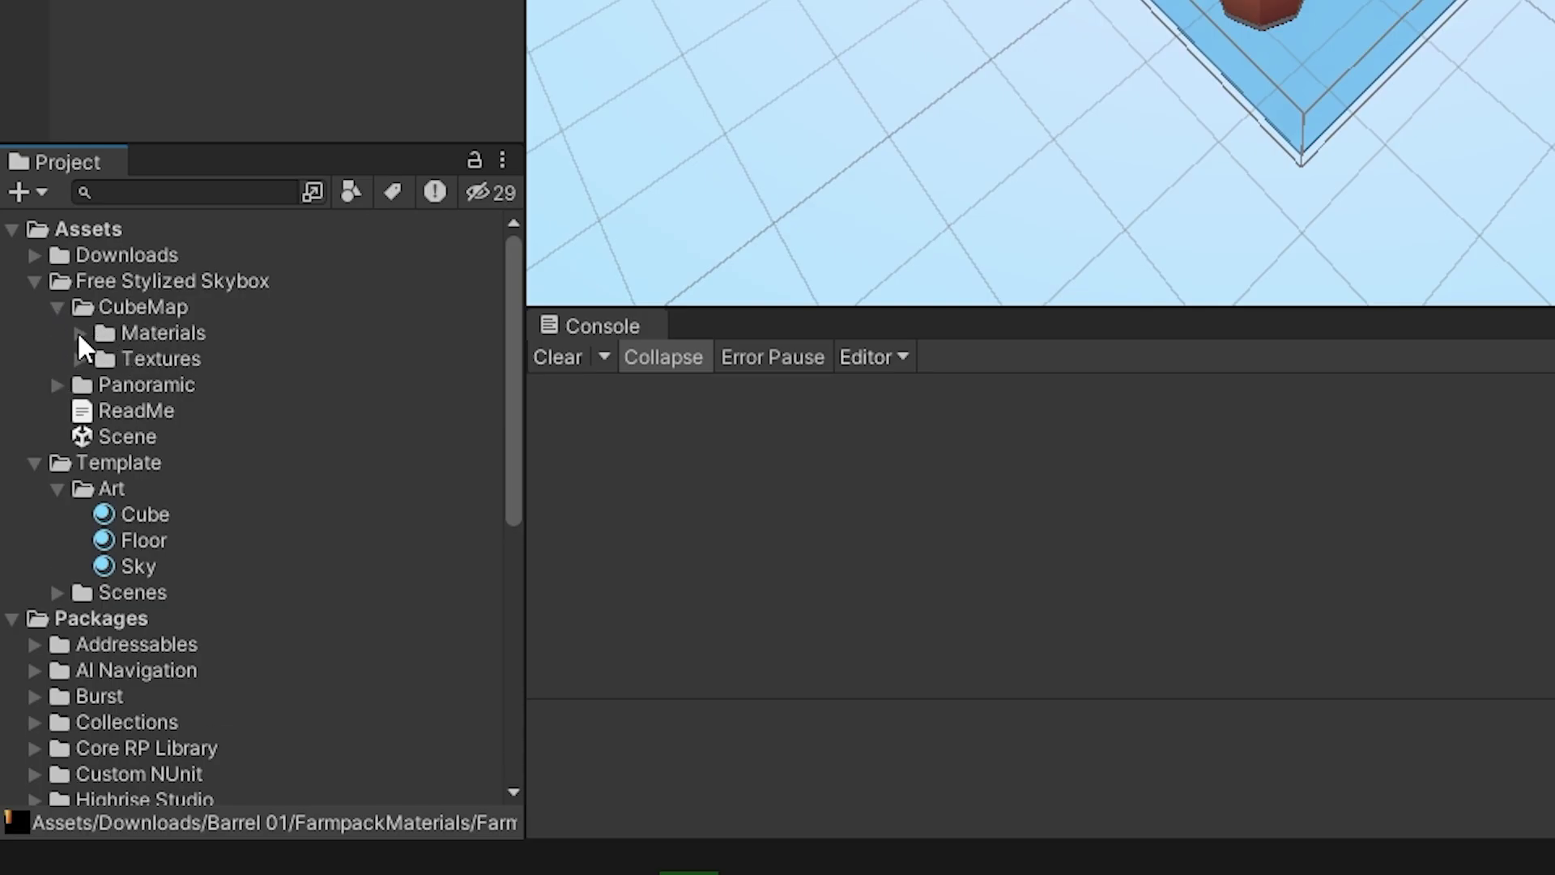
pyautogui.click(78, 332)
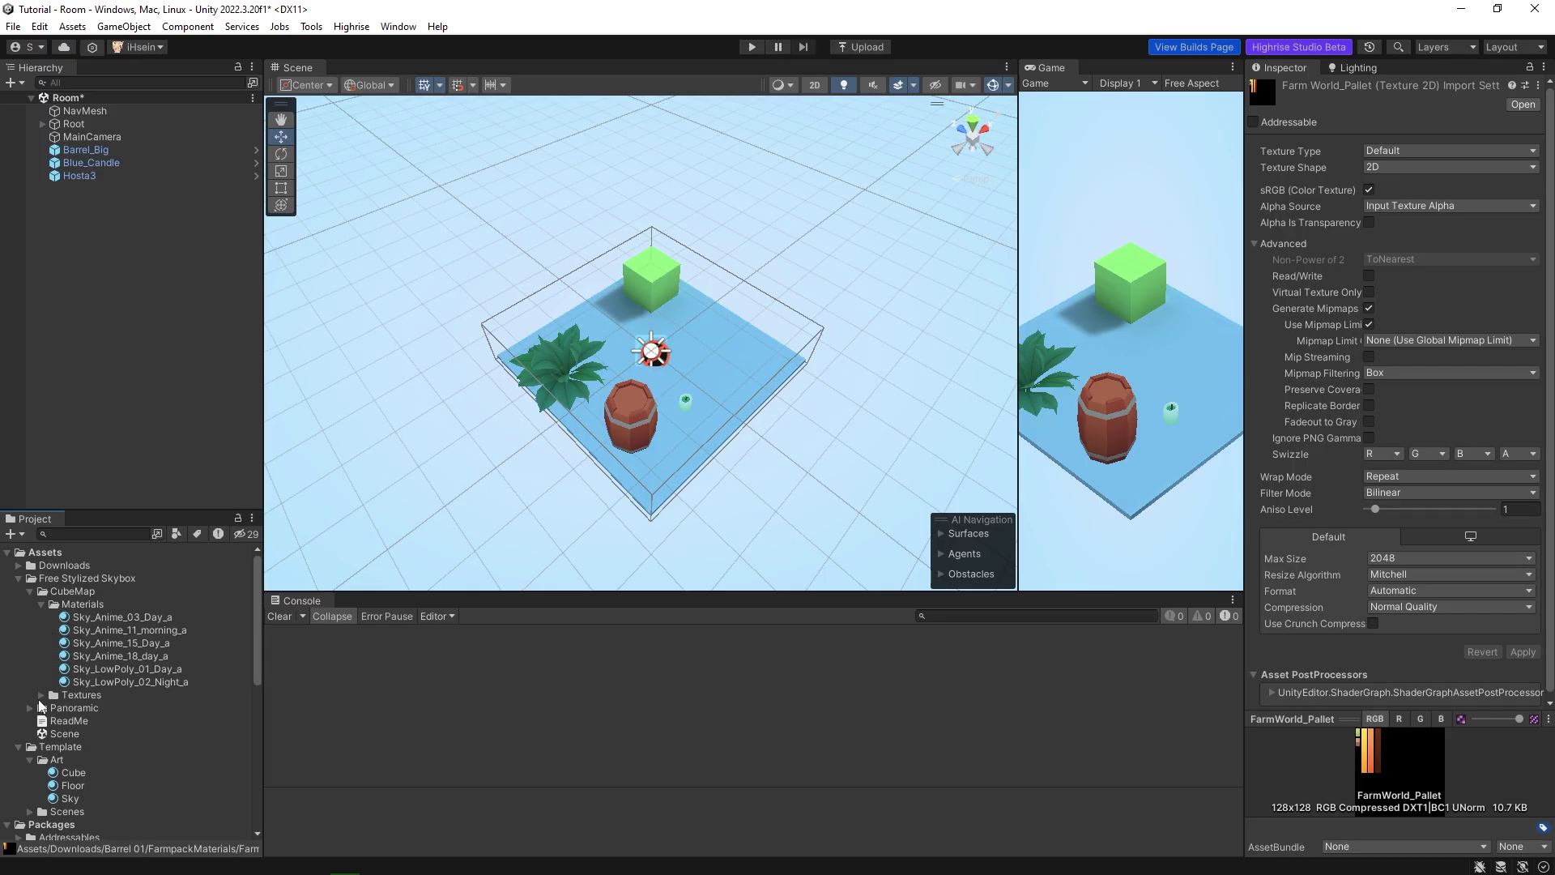
pyautogui.click(41, 697)
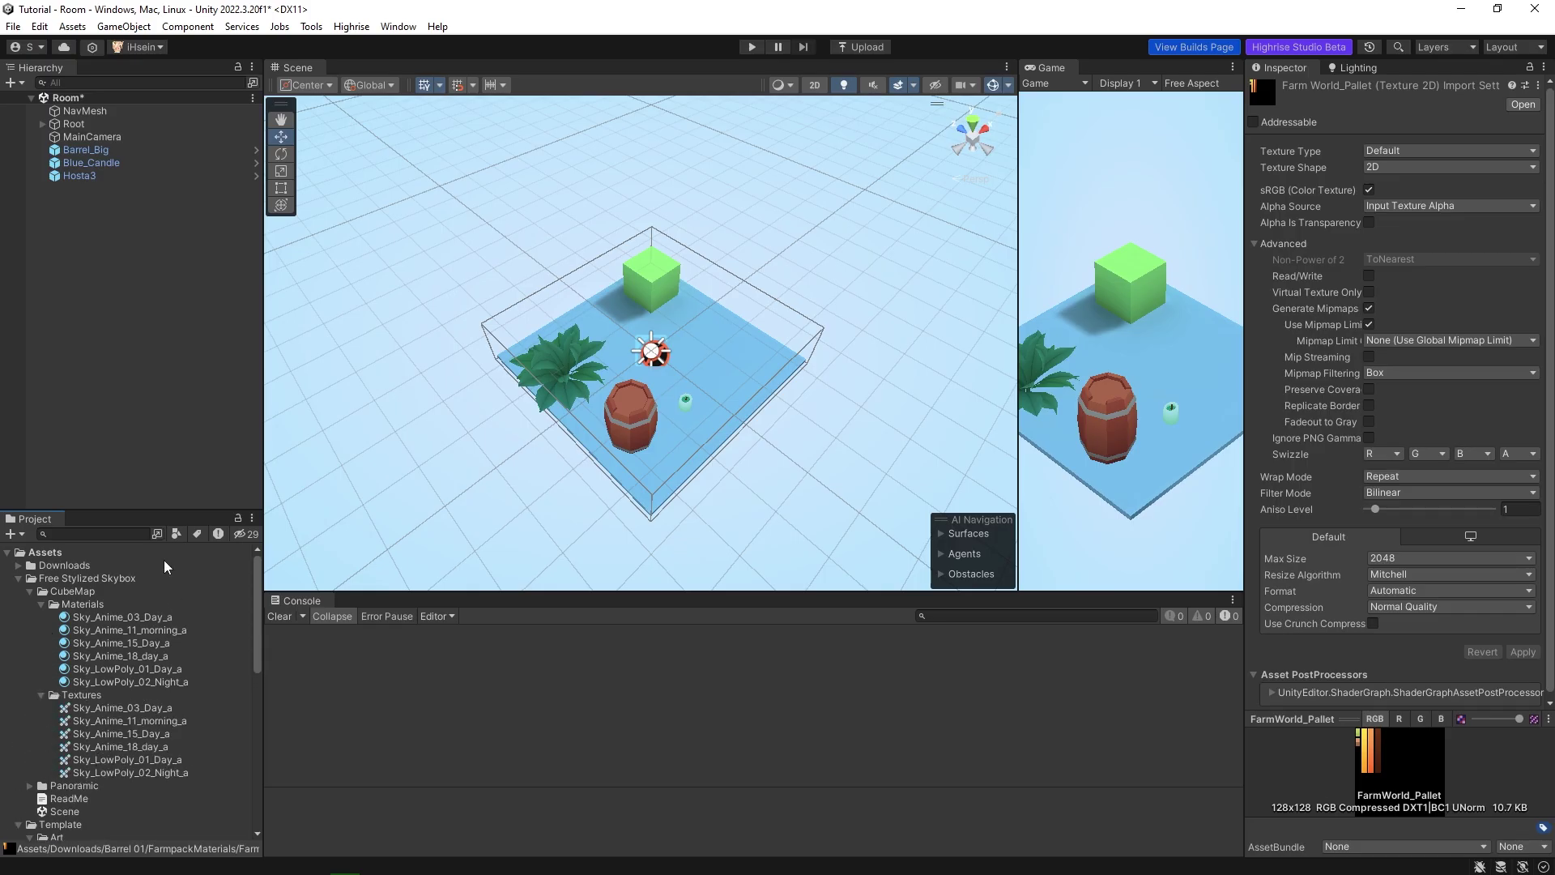
pyautogui.moveTo(264, 438); pyautogui.dragTo(300, 442)
pyautogui.moveTo(849, 436); pyautogui.dragTo(510, 179, button='right')
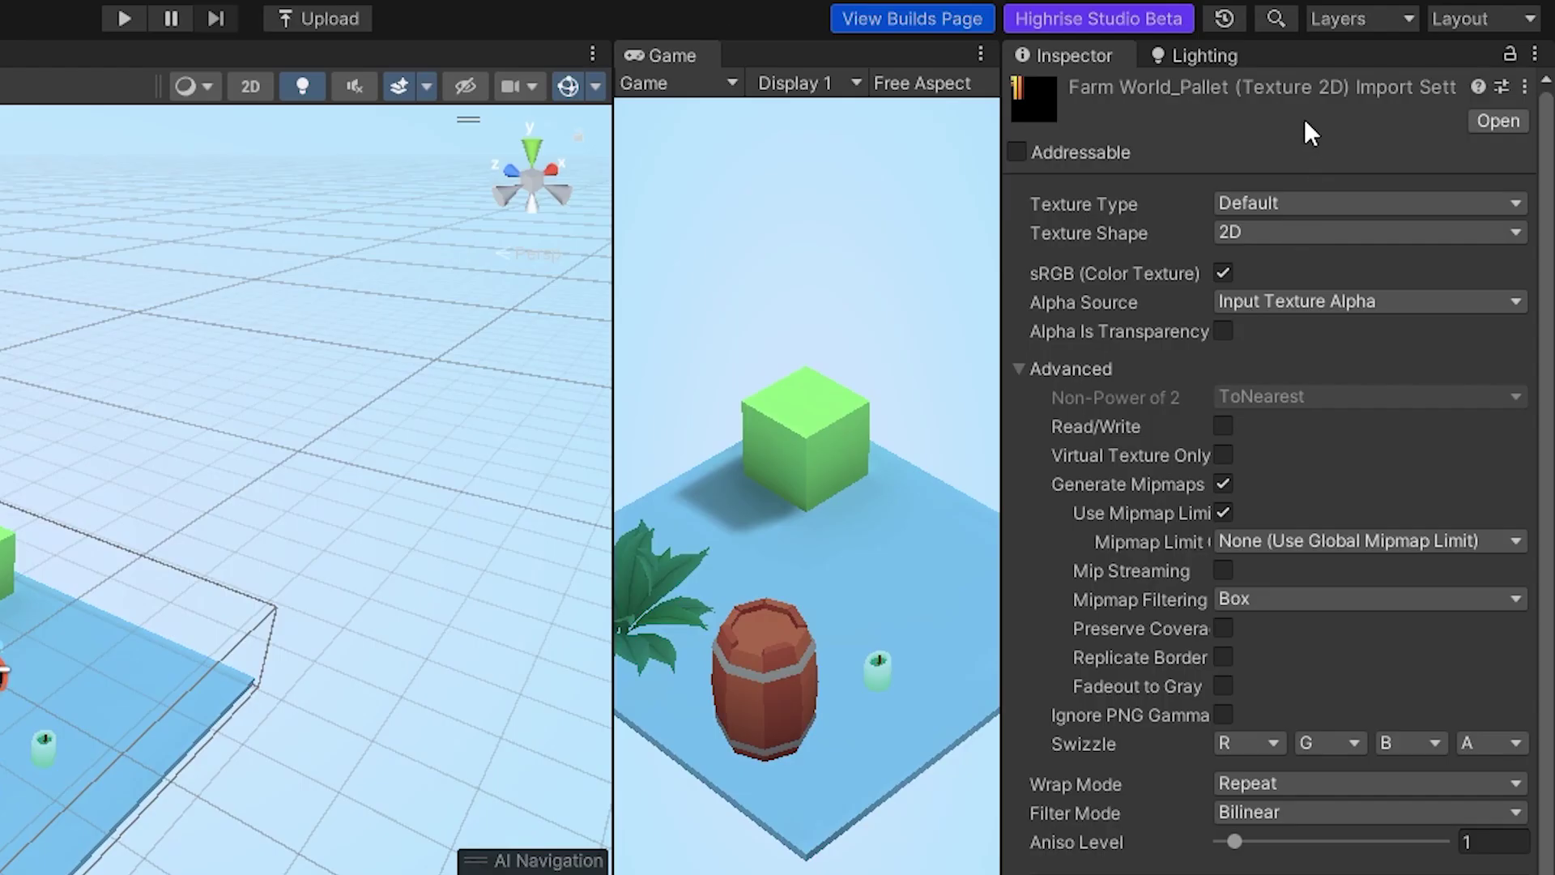
# Step: Open Lighting > Environment and locate the current Sky skybox material in the project
pyautogui.click(1360, 68)
pyautogui.click(1150, 95)
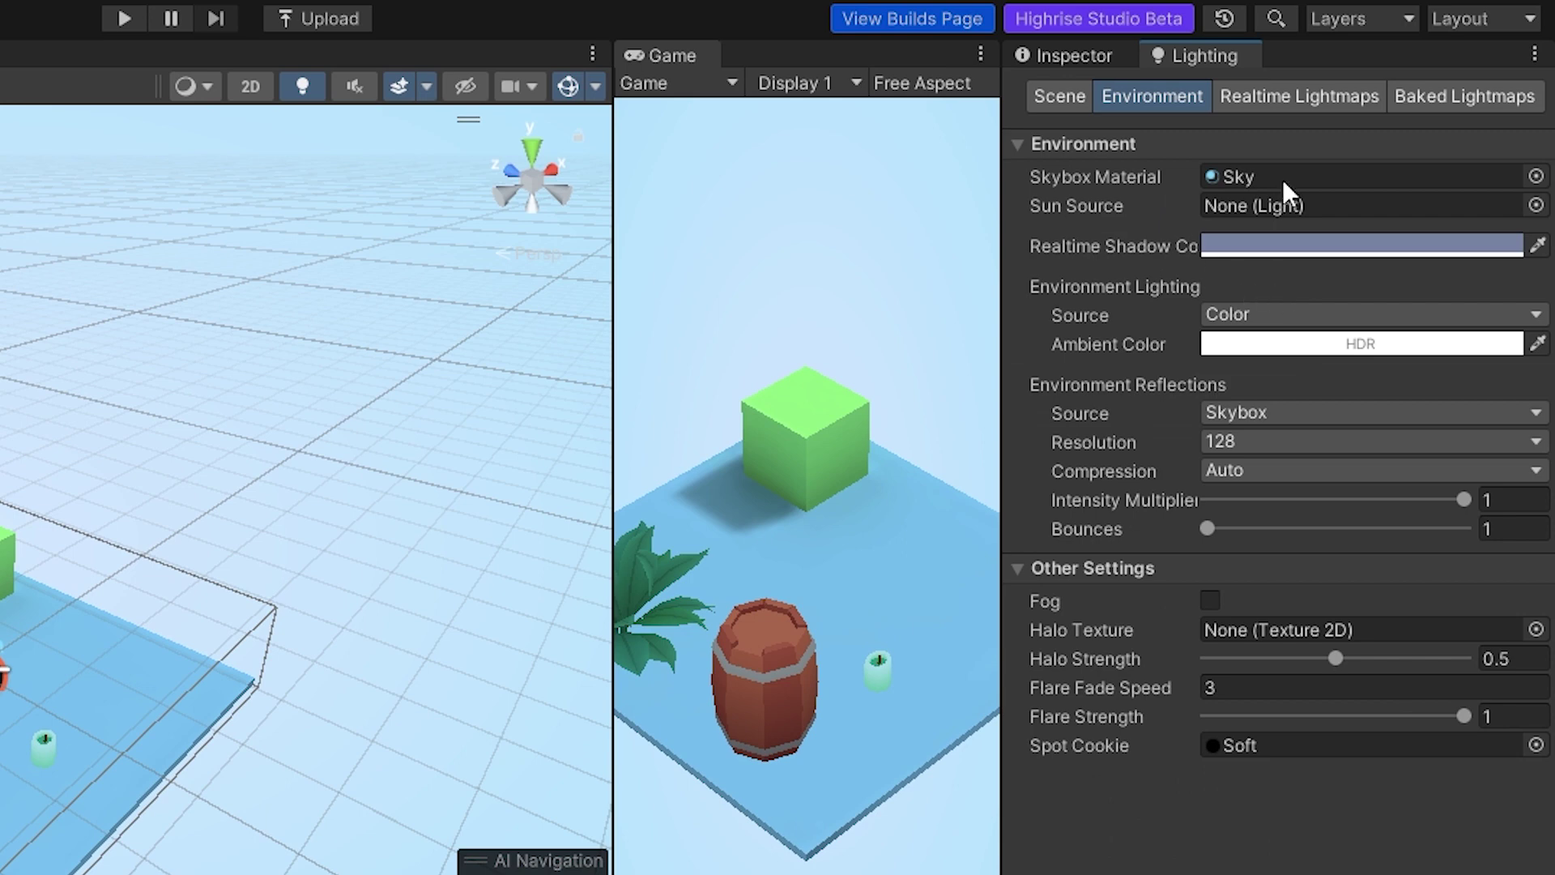
pyautogui.click(1255, 178)
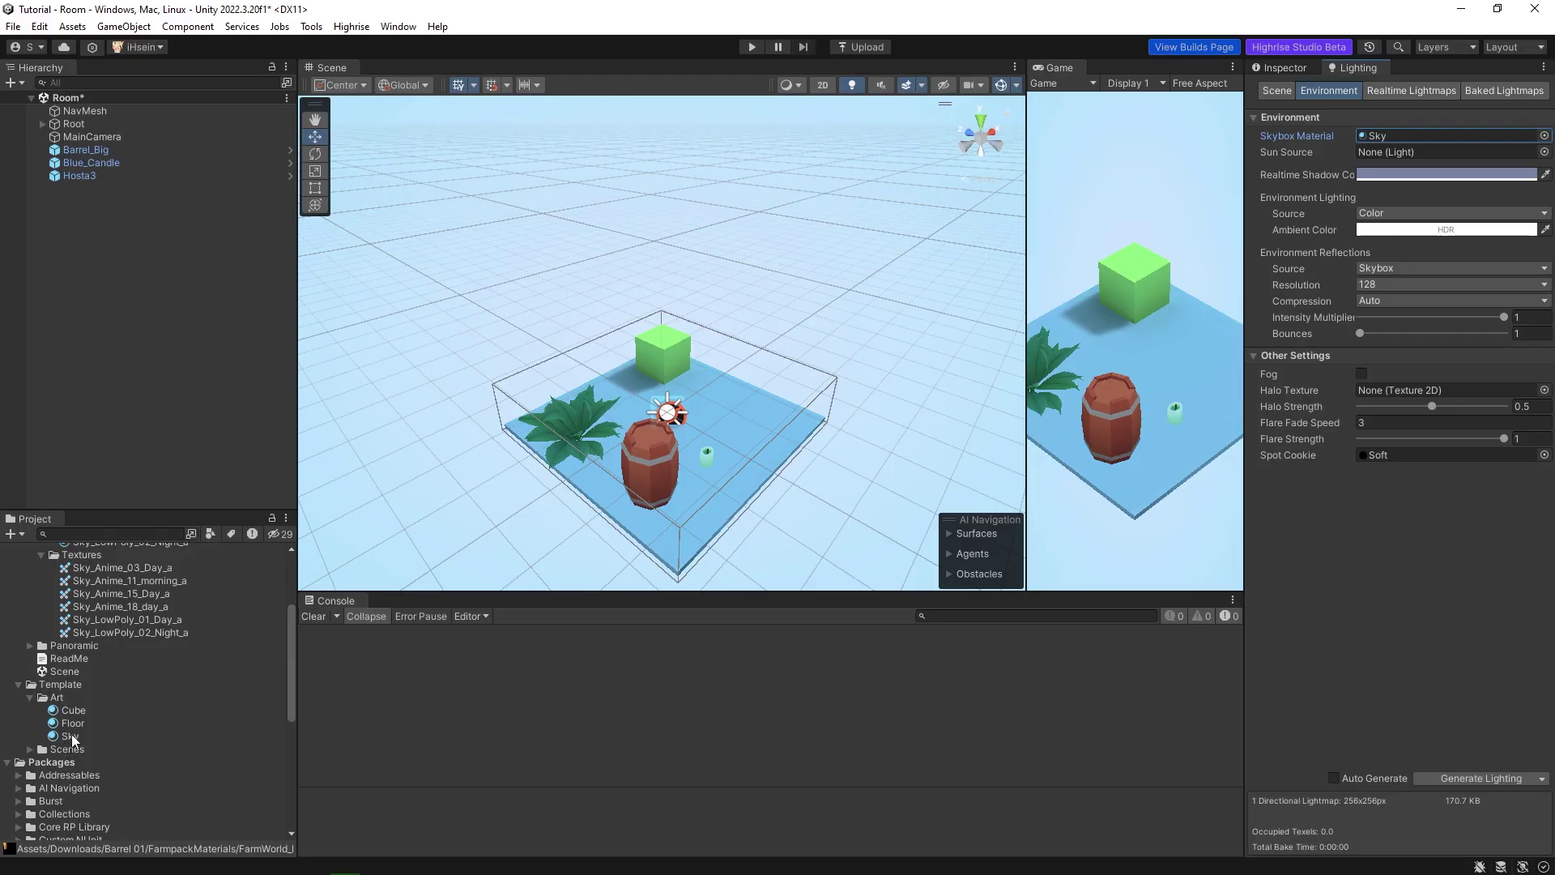
pyautogui.click(71, 735)
pyautogui.click(1271, 66)
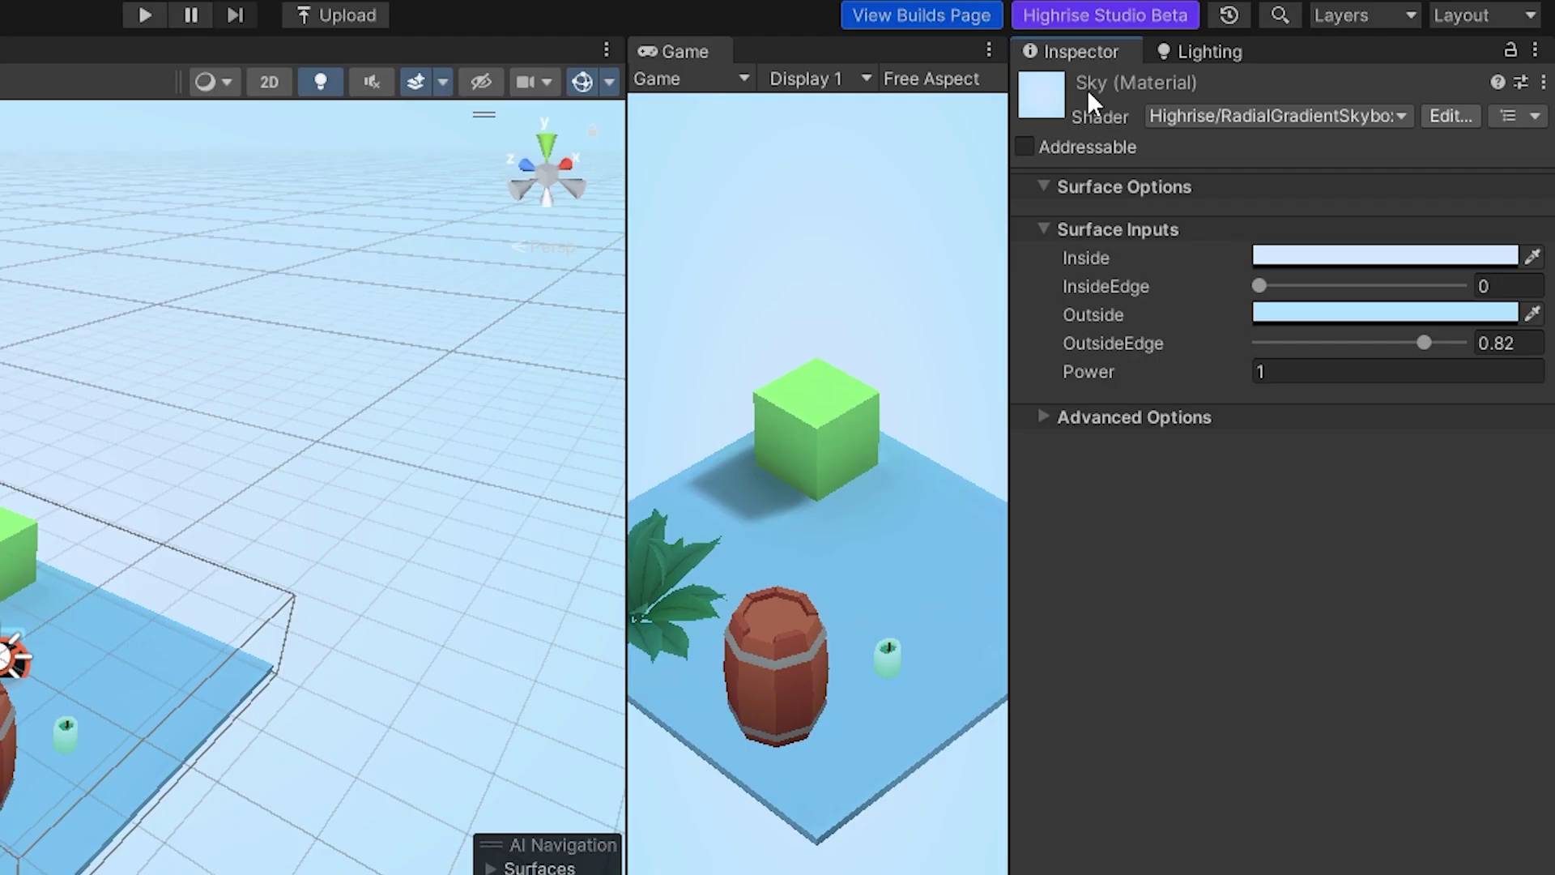
# Step: Check the Sky material's Inside and Outside gradient colours unchanged, then return to Environment lighting
pyautogui.click(1362, 257)
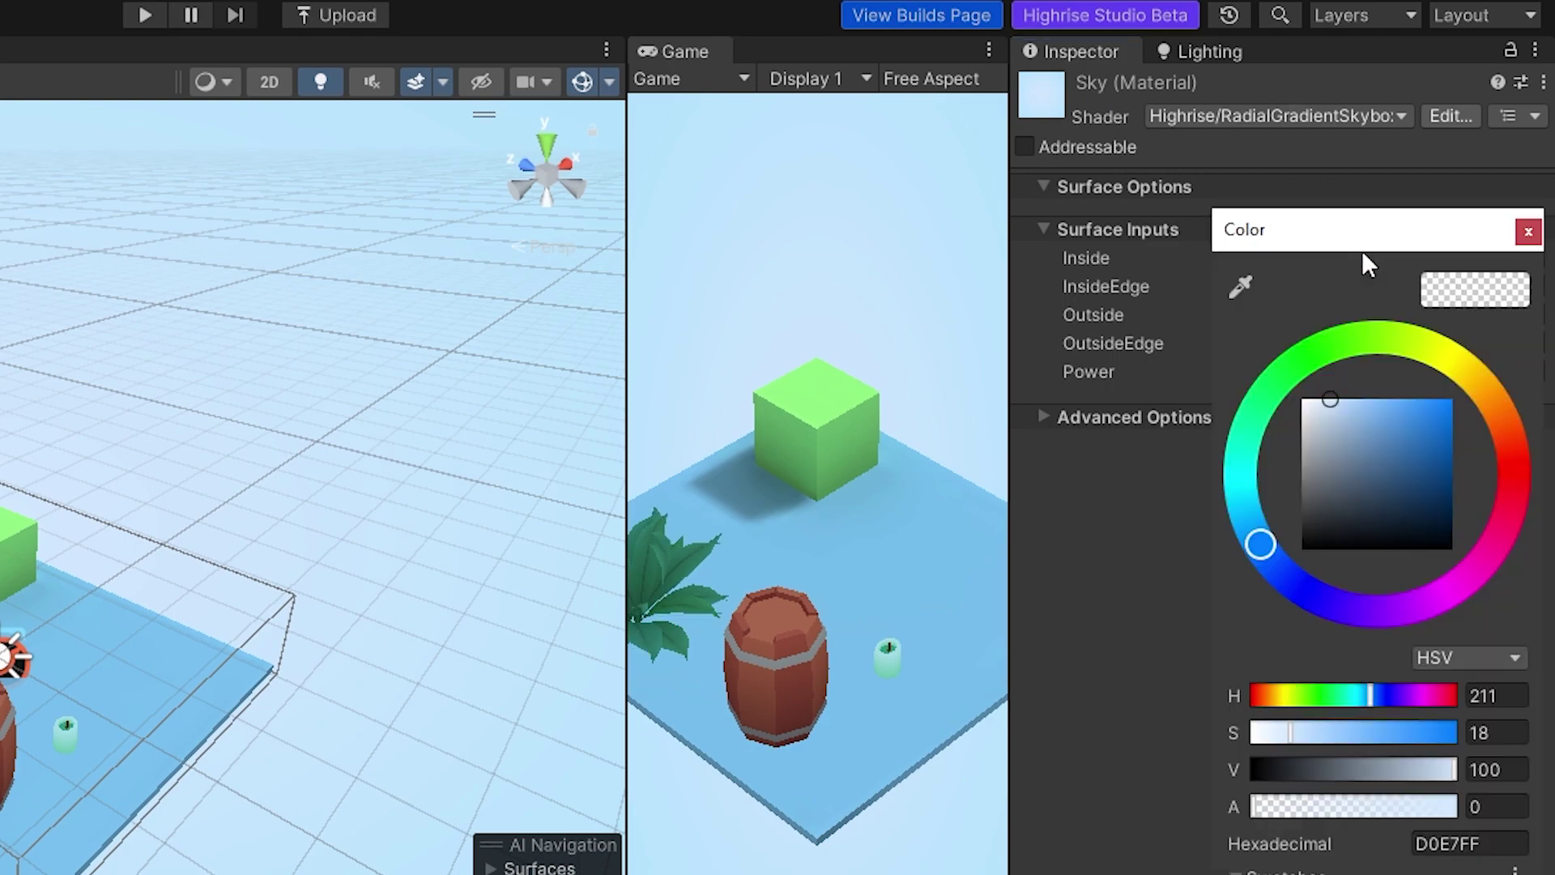
pyautogui.click(1528, 229)
pyautogui.click(1438, 219)
pyautogui.click(1535, 207)
pyautogui.keyDown('alt'); pyautogui.moveTo(842, 291); pyautogui.dragTo(868, 285); pyautogui.keyUp('alt')
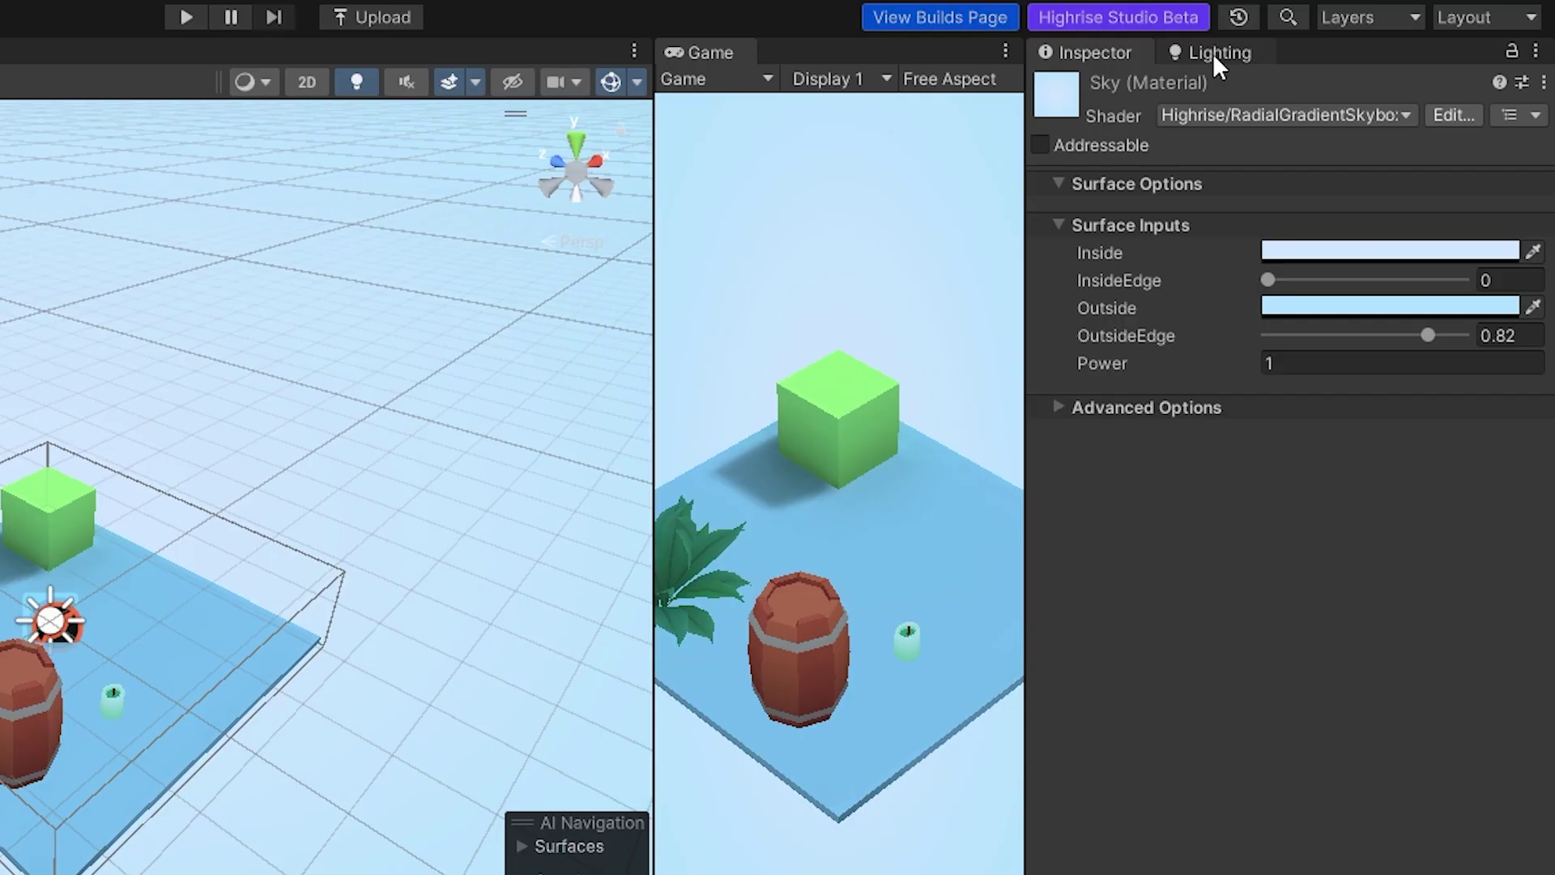
pyautogui.click(1351, 67)
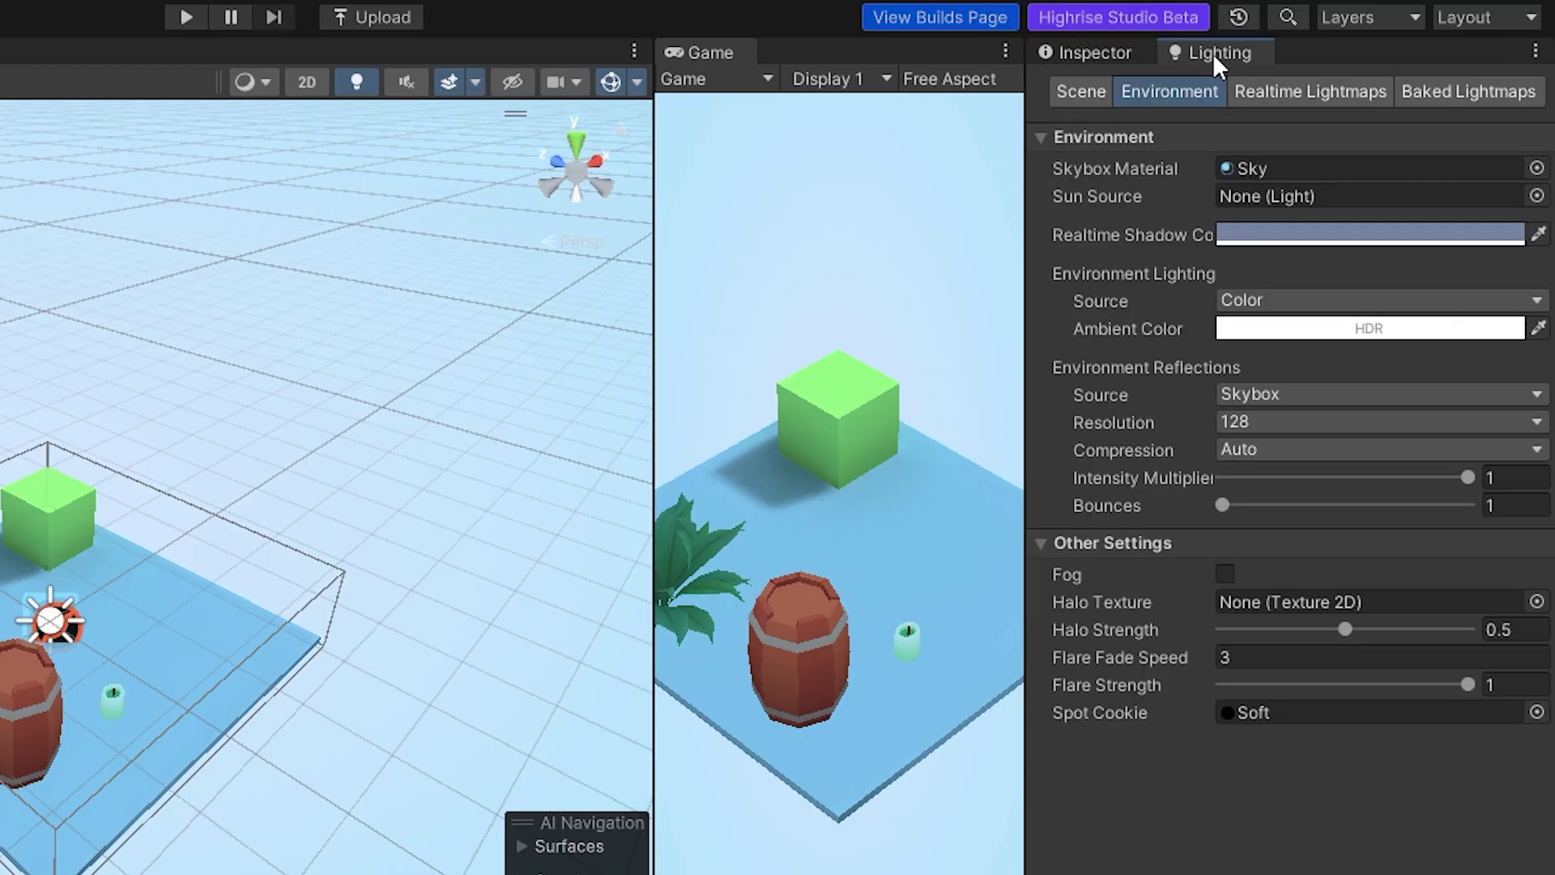
# Step: Open the Skybox Material picker and browse the Sky_Anime and Sky_LowPoly materials
pyautogui.click(1537, 170)
pyautogui.scroll(-5, 972, 324)
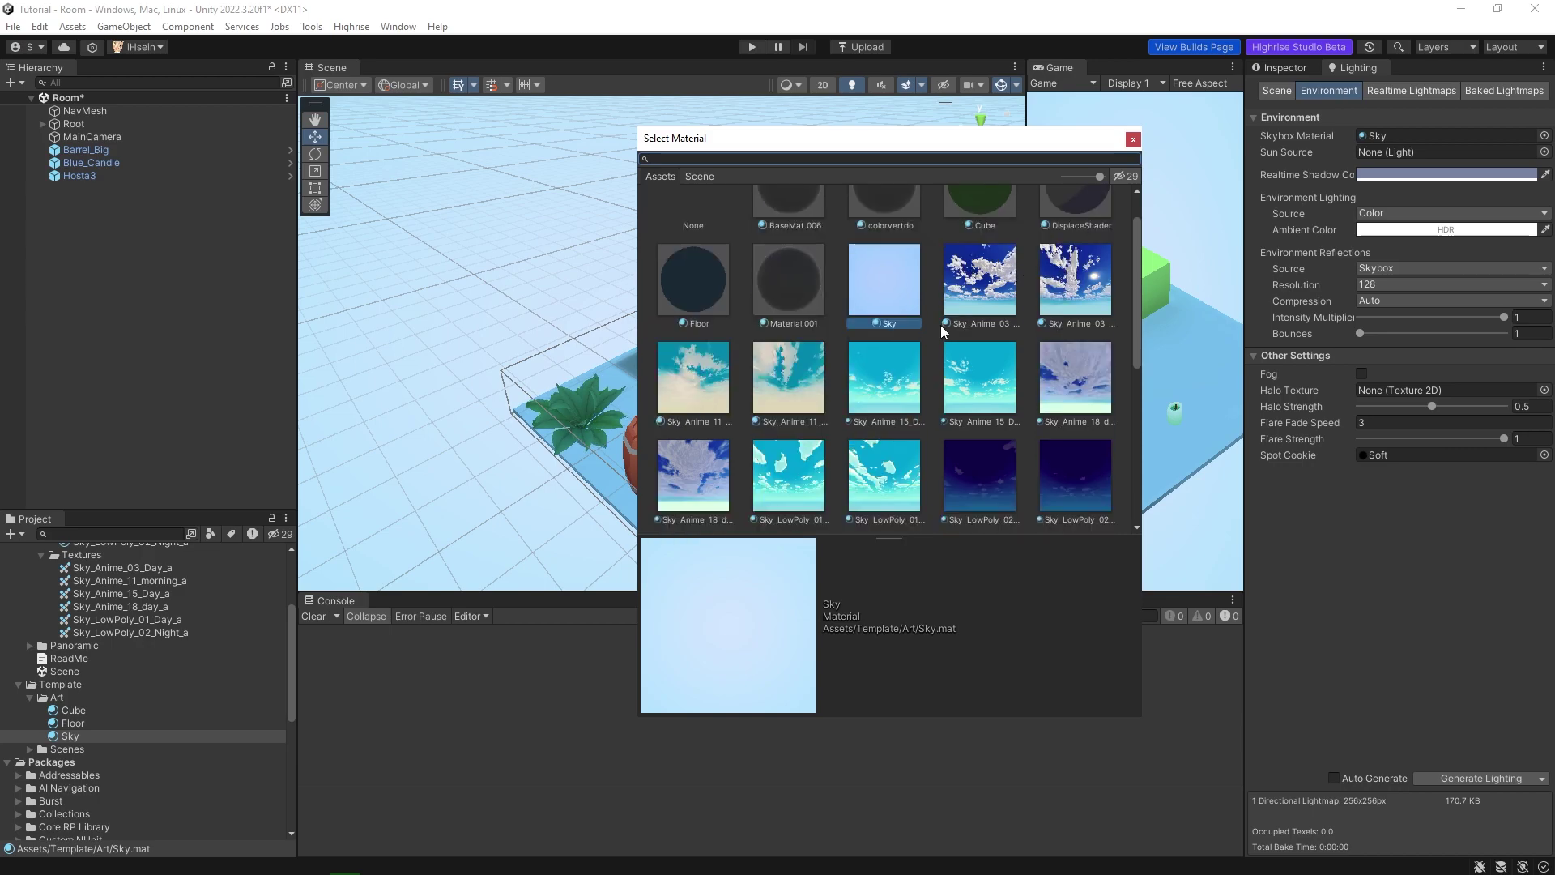
pyautogui.scroll(3, 699, 324)
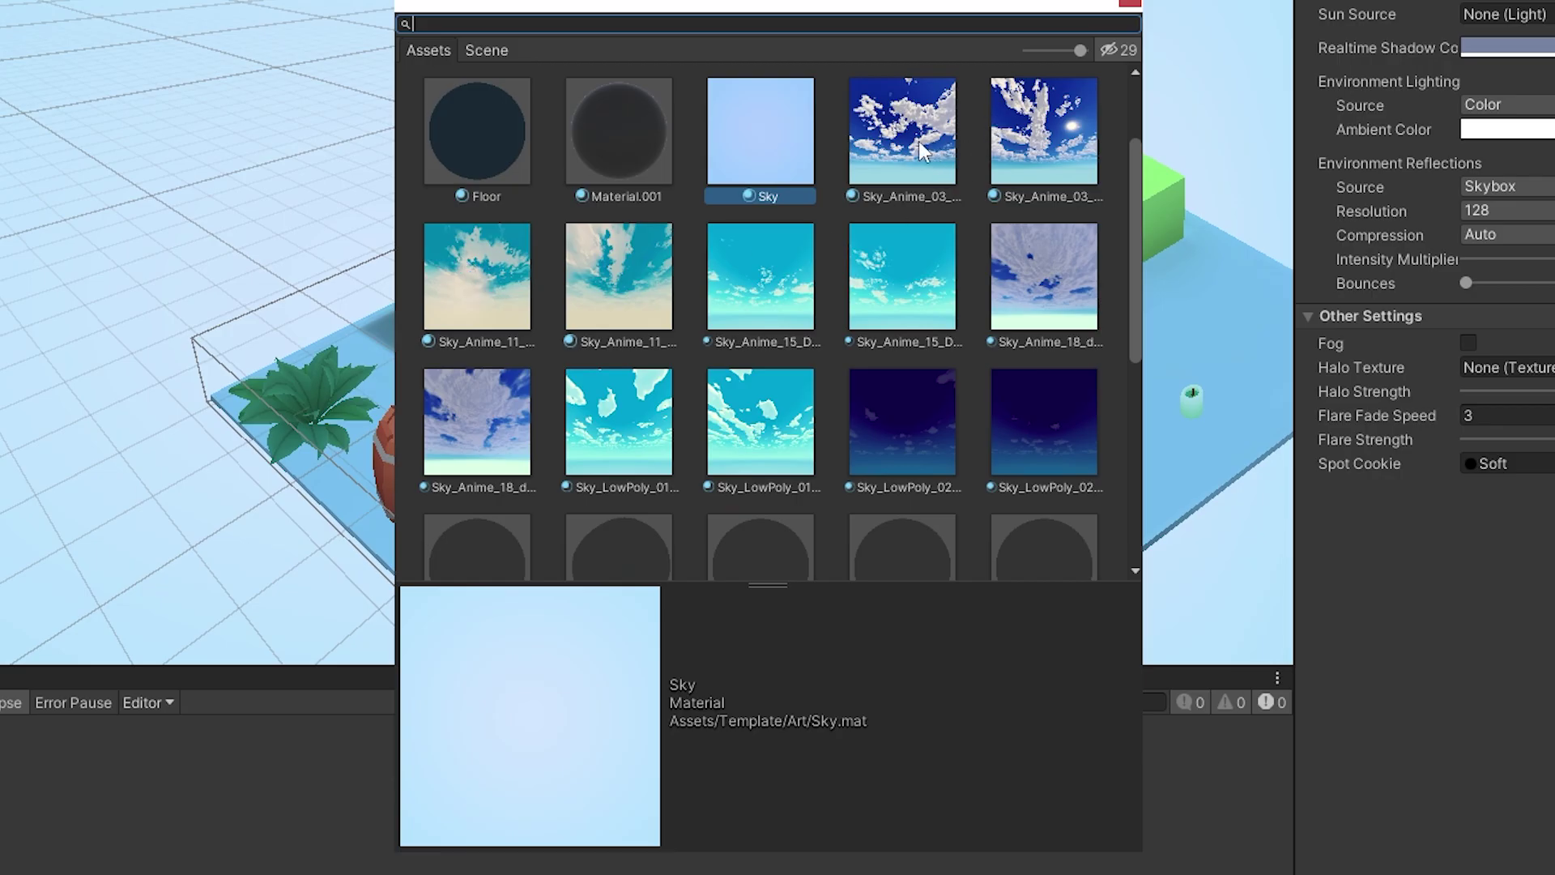
pyautogui.scroll(1, 917, 147)
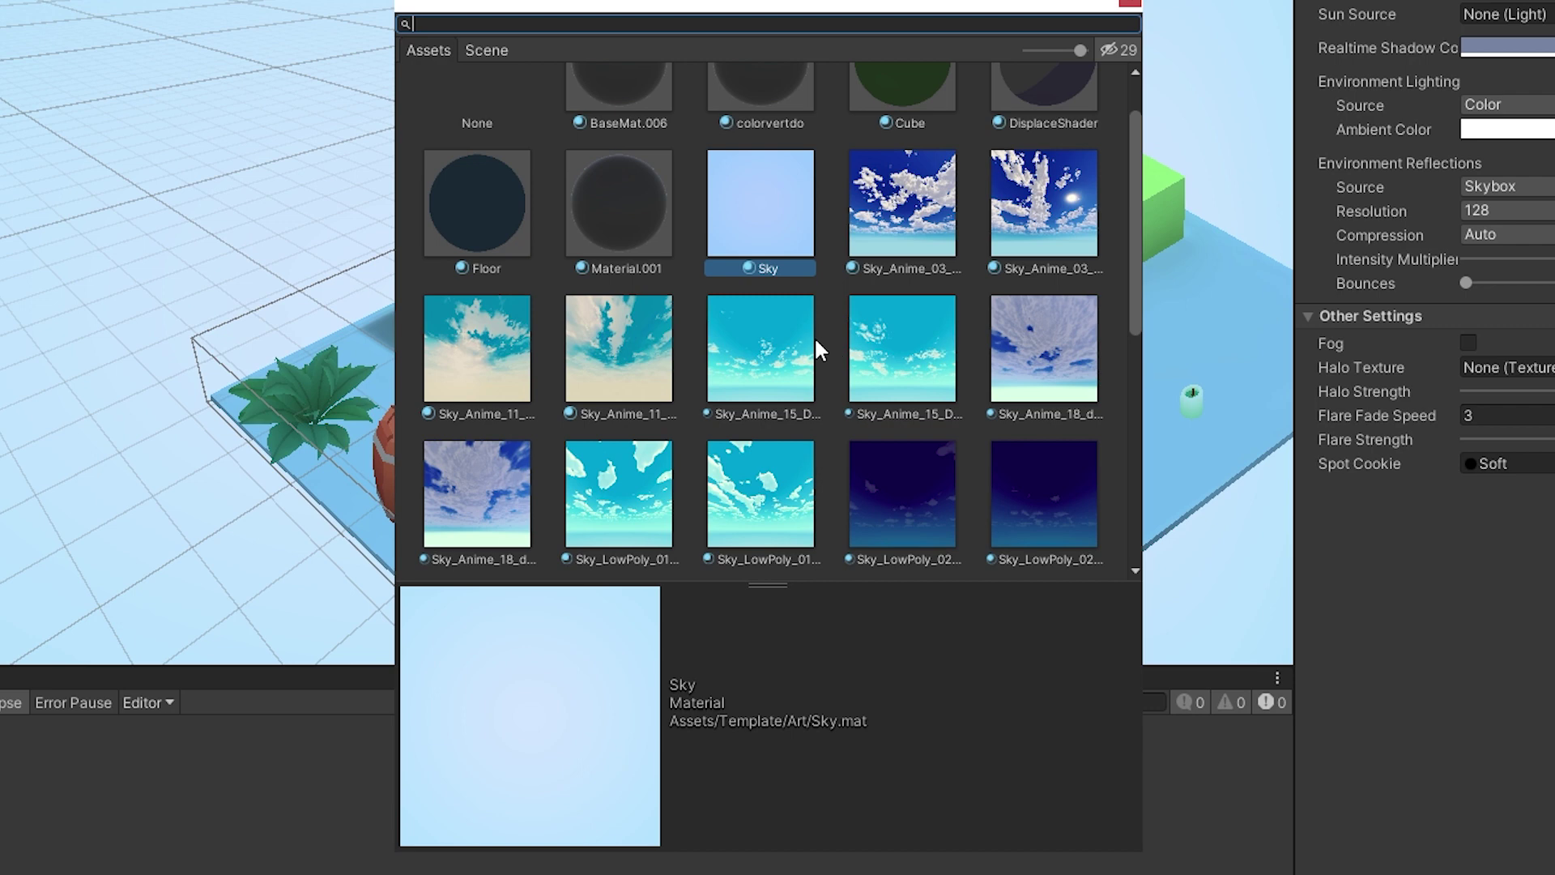
pyautogui.scroll(1, 826, 356)
pyautogui.scroll(-1, 916, 358)
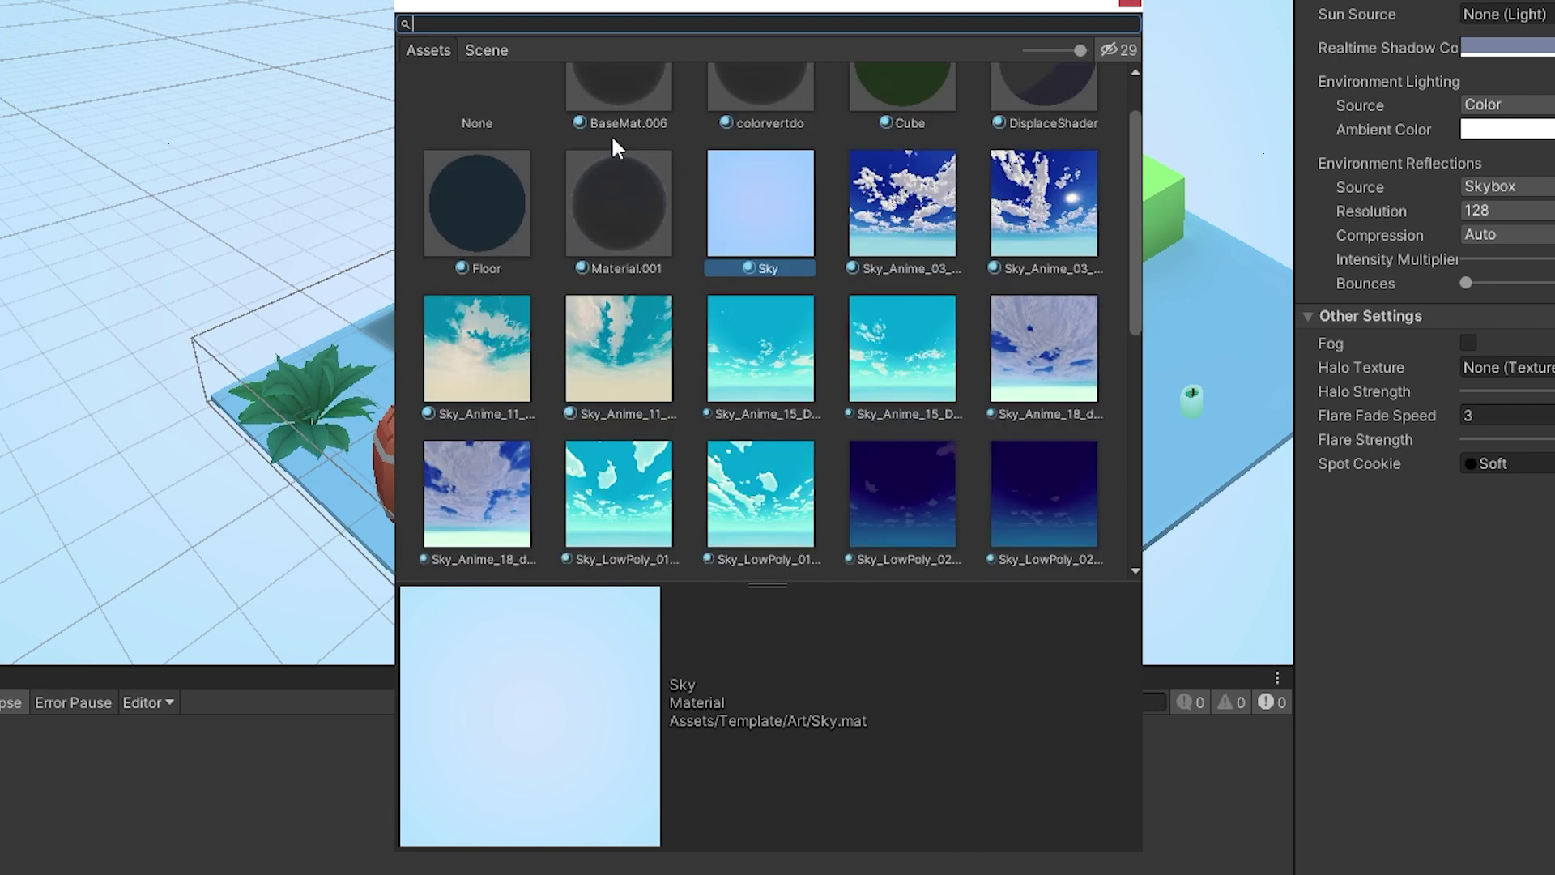
pyautogui.scroll(-1, 909, 295)
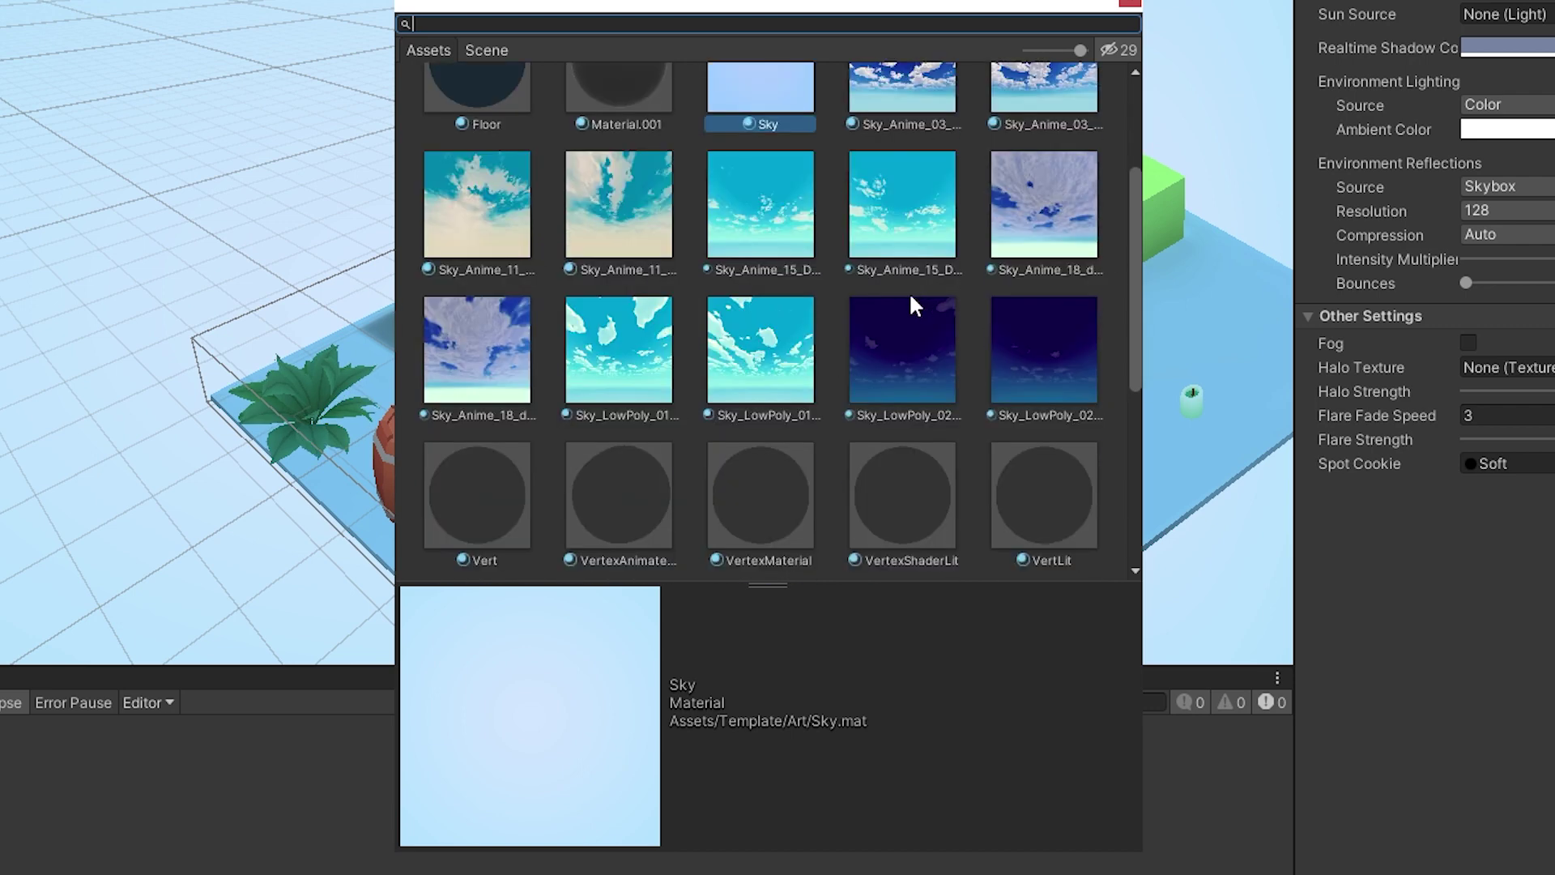
pyautogui.scroll(1, 818, 308)
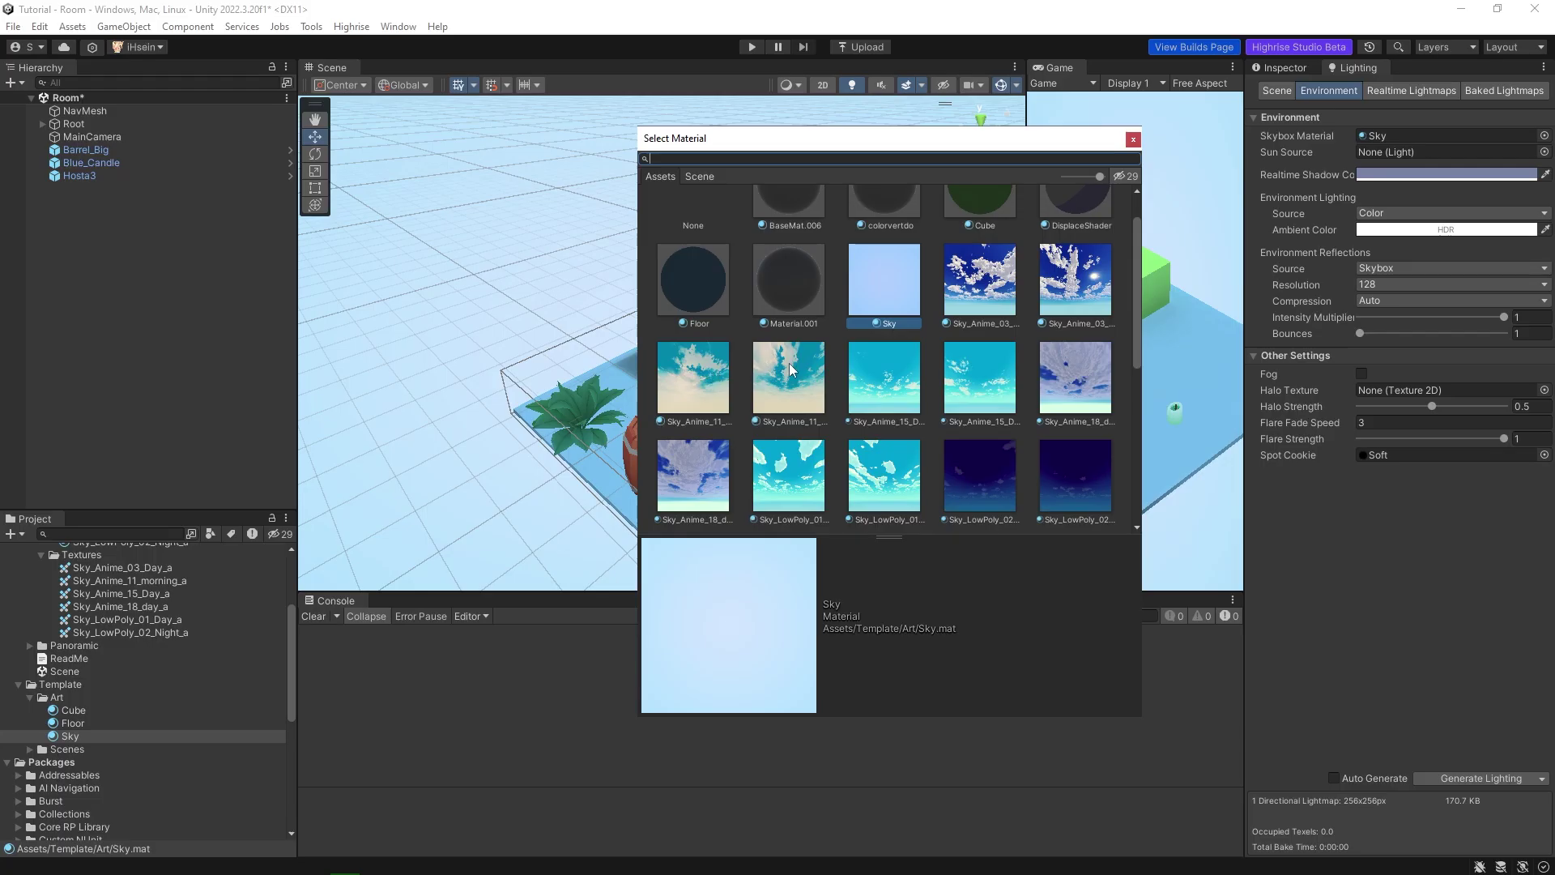
# Step: Apply Sky_Anime_11_morning_a as the skybox and orbit the room to view the clouds
pyautogui.doubleClick(790, 369)
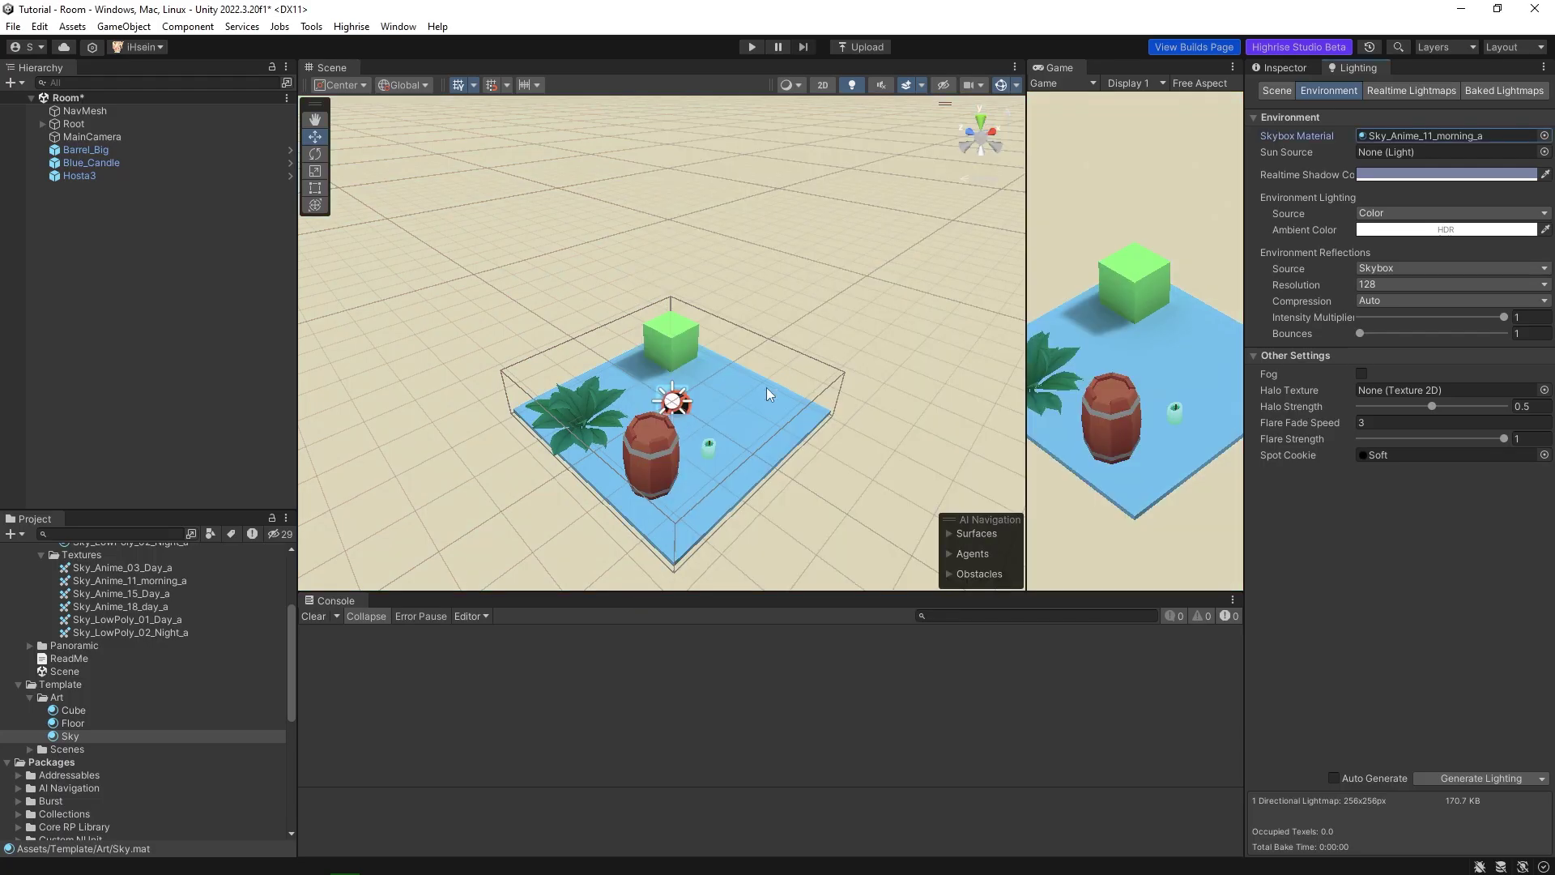
pyautogui.moveTo(519, 381); pyautogui.dragTo(466, 293, button='right')
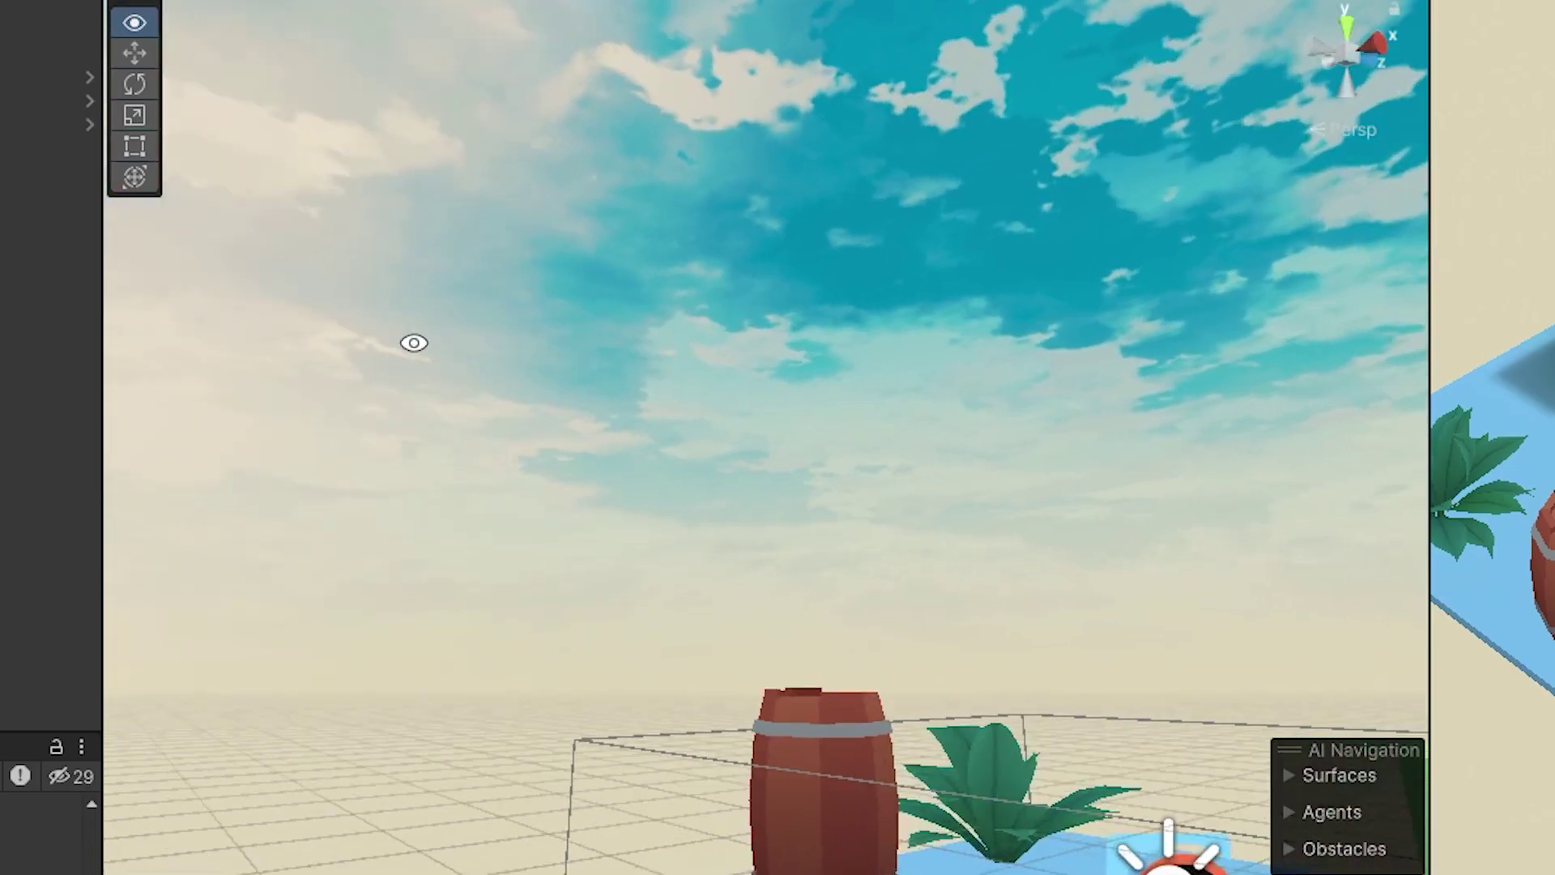
pyautogui.moveTo(414, 342); pyautogui.dragTo(583, 476, button='right')
pyautogui.moveTo(972, 478); pyautogui.dragTo(775, 599, button='right')
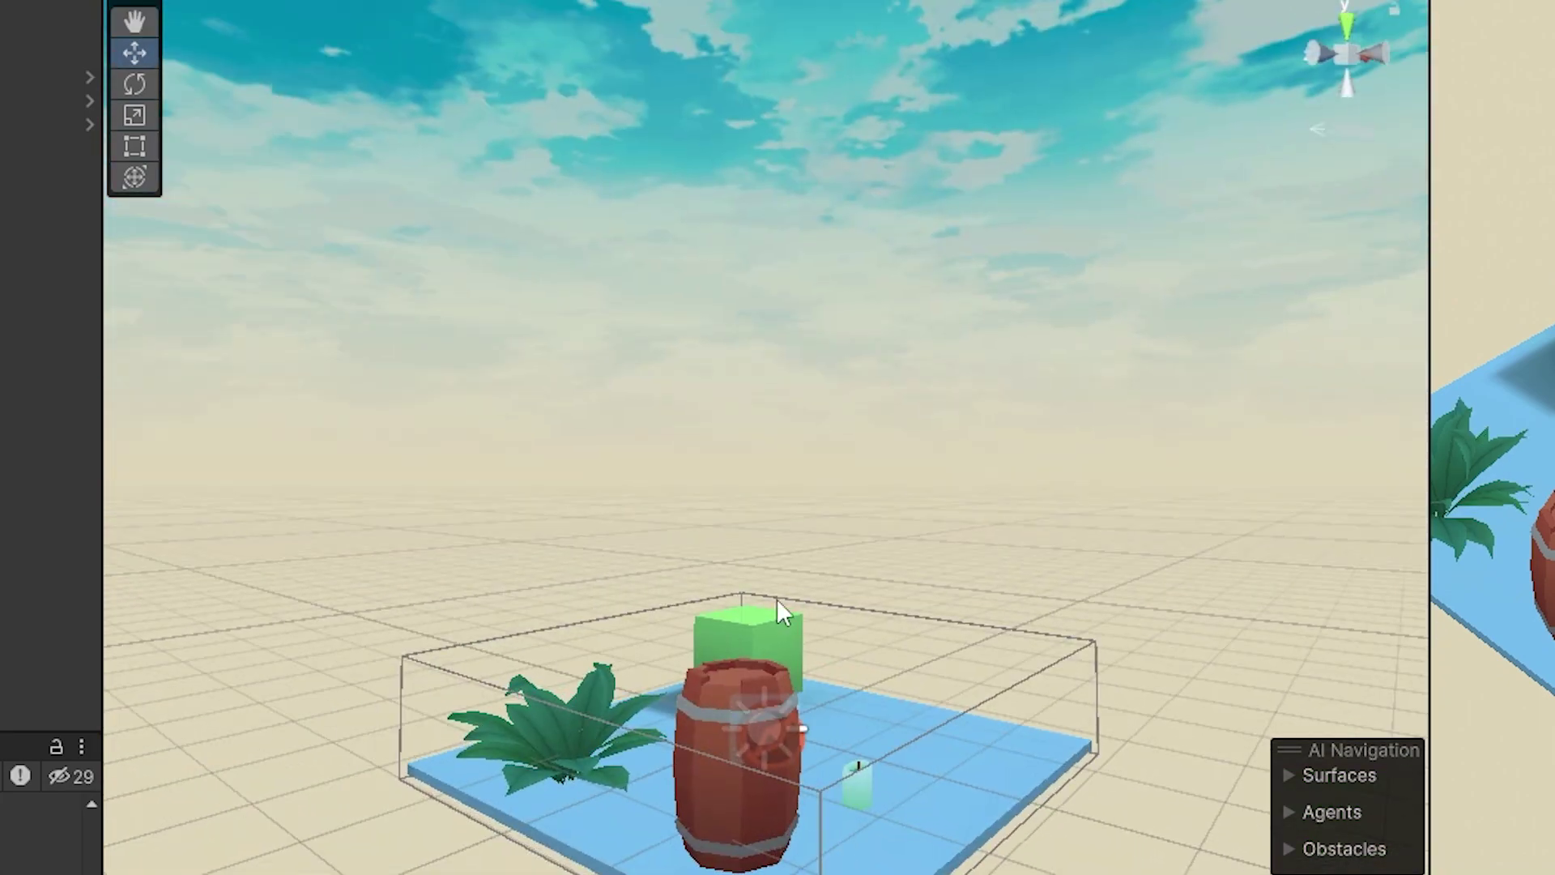
pyautogui.scroll(3, 956, 589)
pyautogui.scroll(-3, 855, 539)
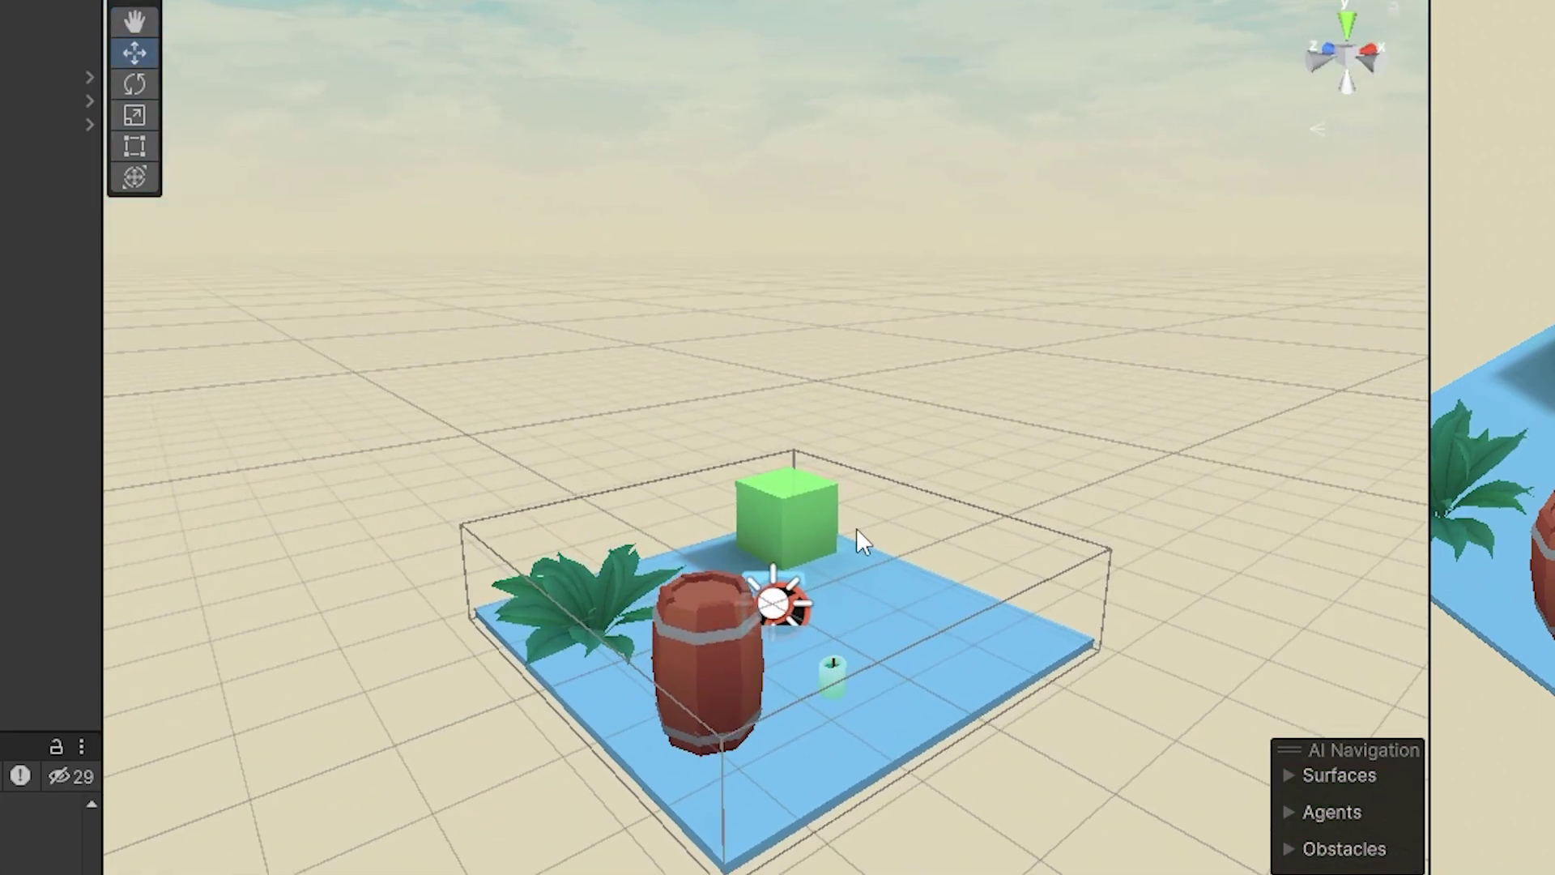
pyautogui.moveTo(930, 531); pyautogui.dragTo(899, 628, button='right')
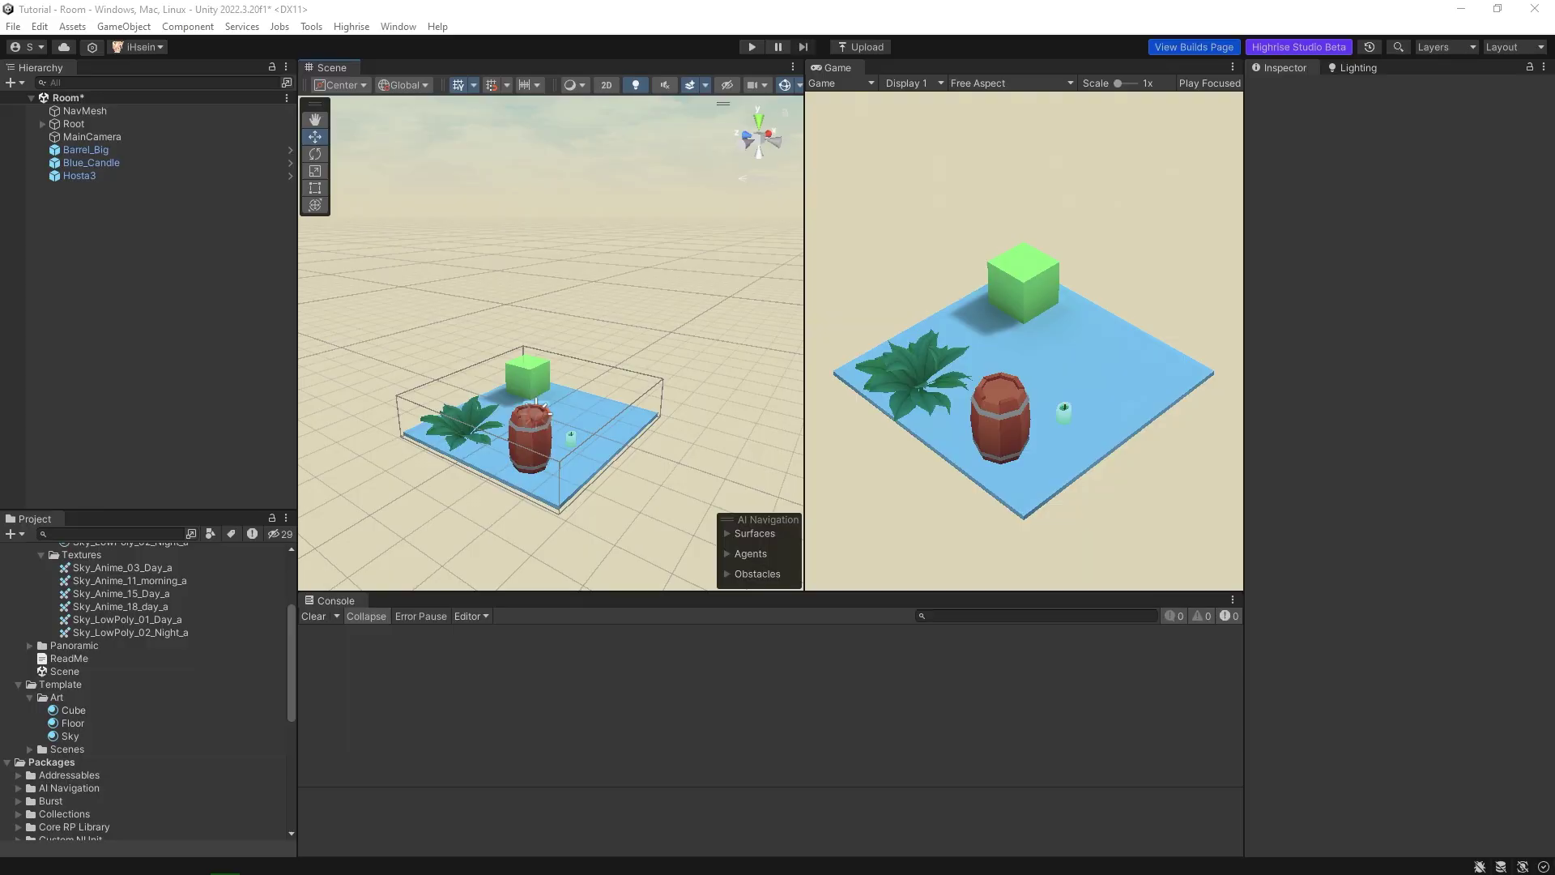